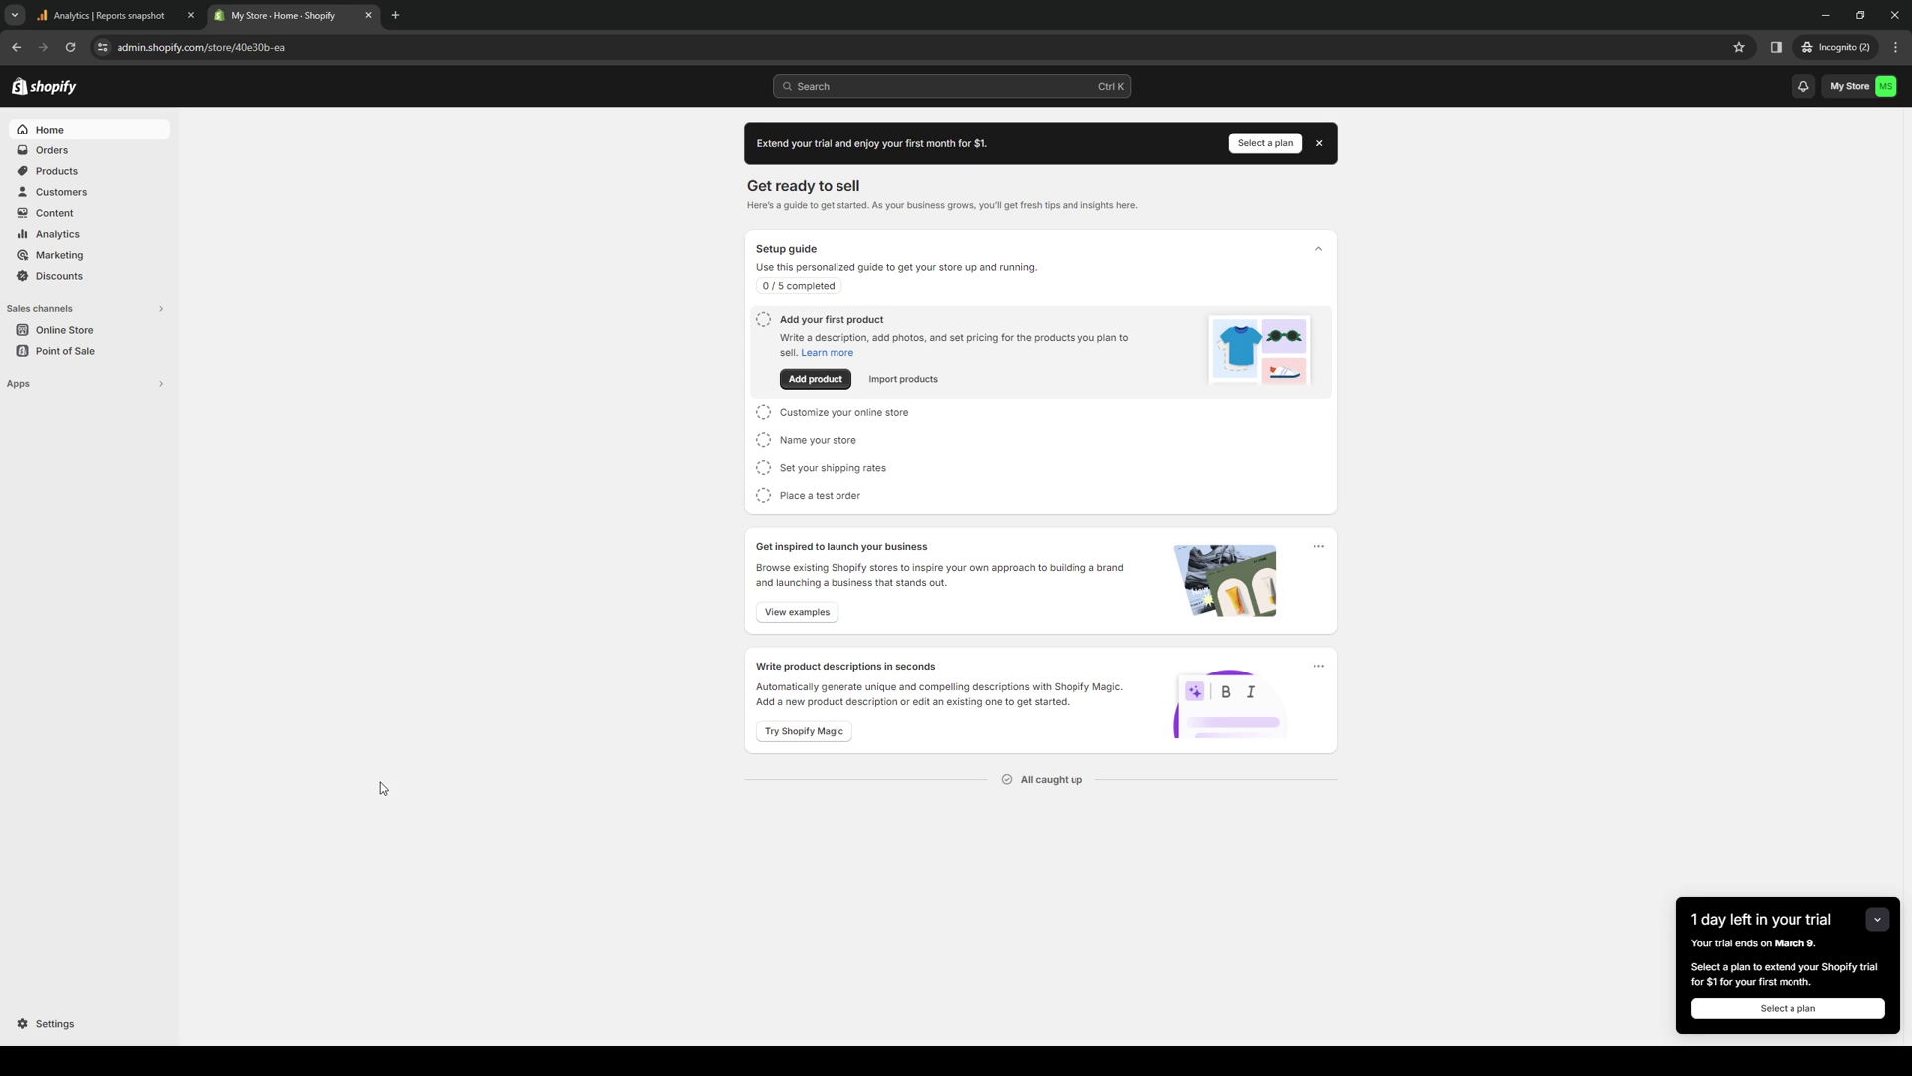
# From the Apps and sales channels settings, search 'globo' in the Shopify App Store
pyautogui.click(80, 397)
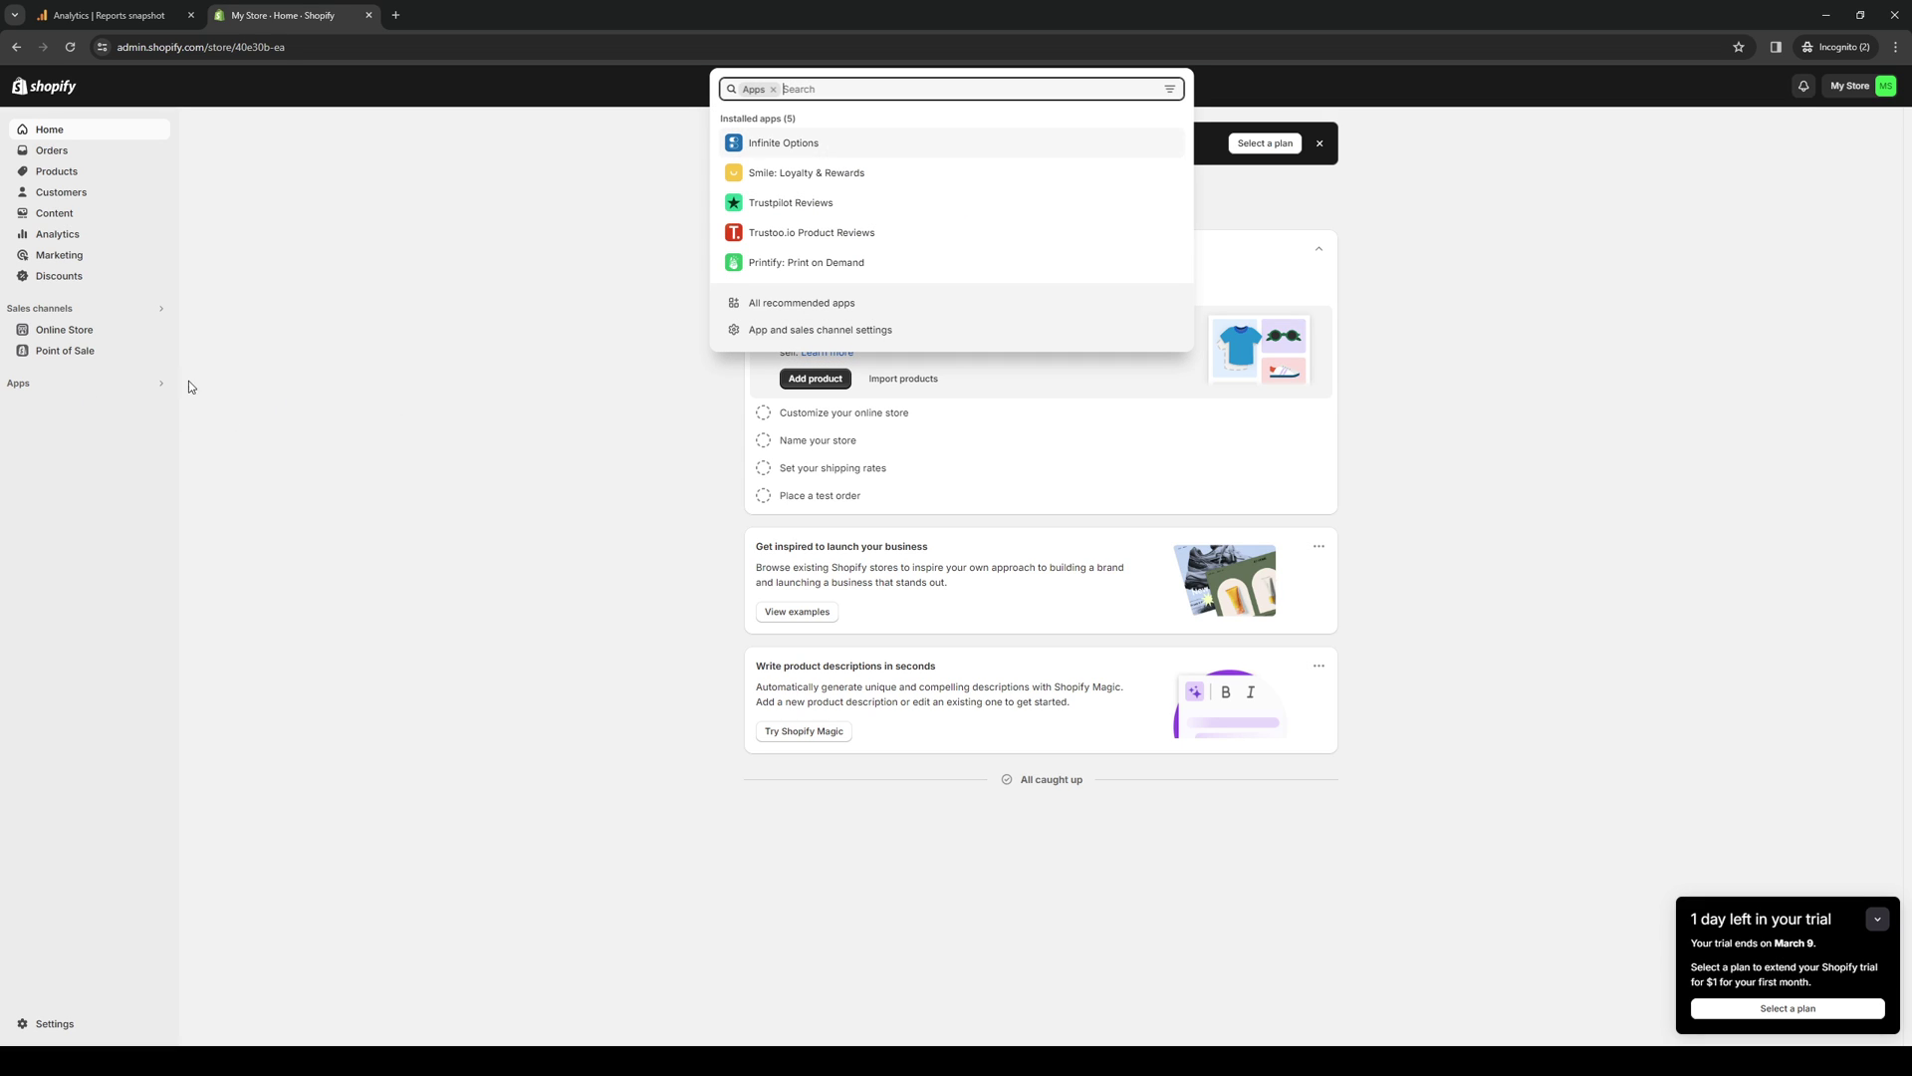
pyautogui.click(800, 339)
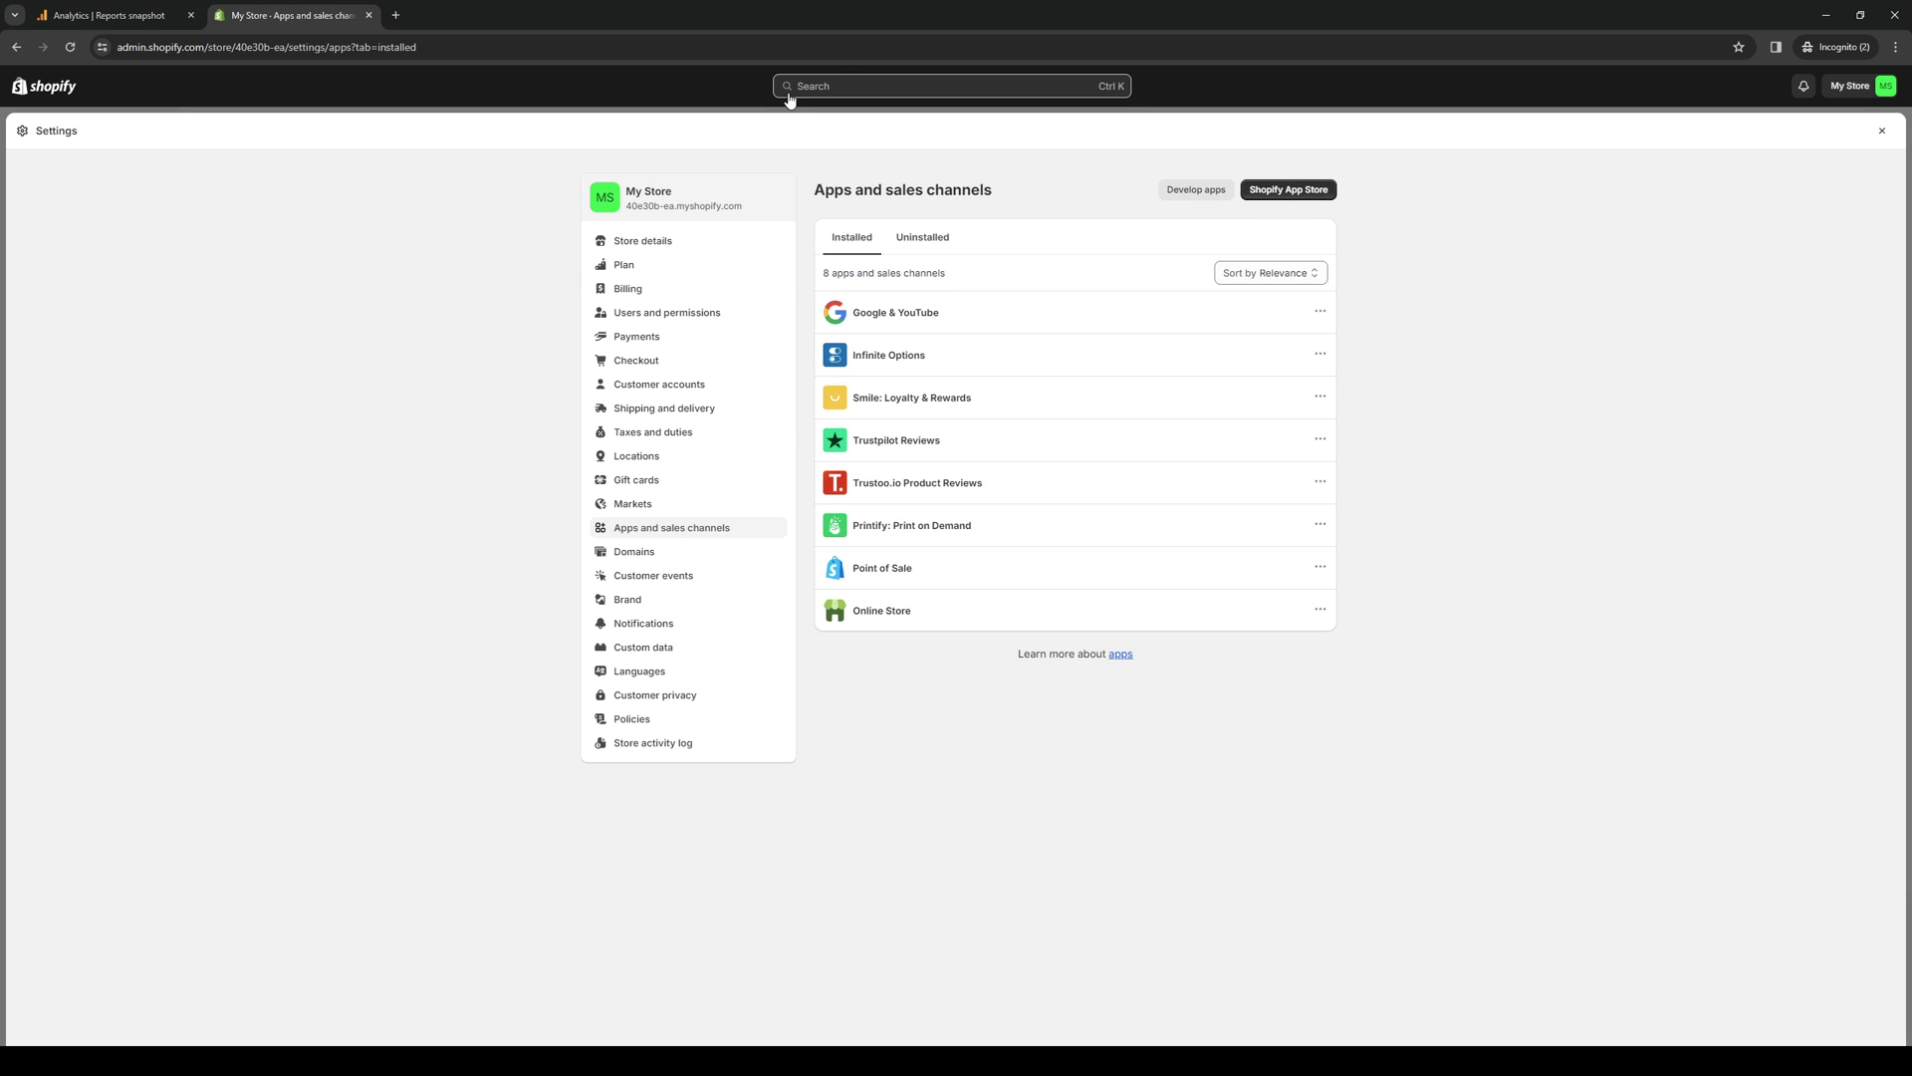
pyautogui.click(855, 87)
pyautogui.write('globo')
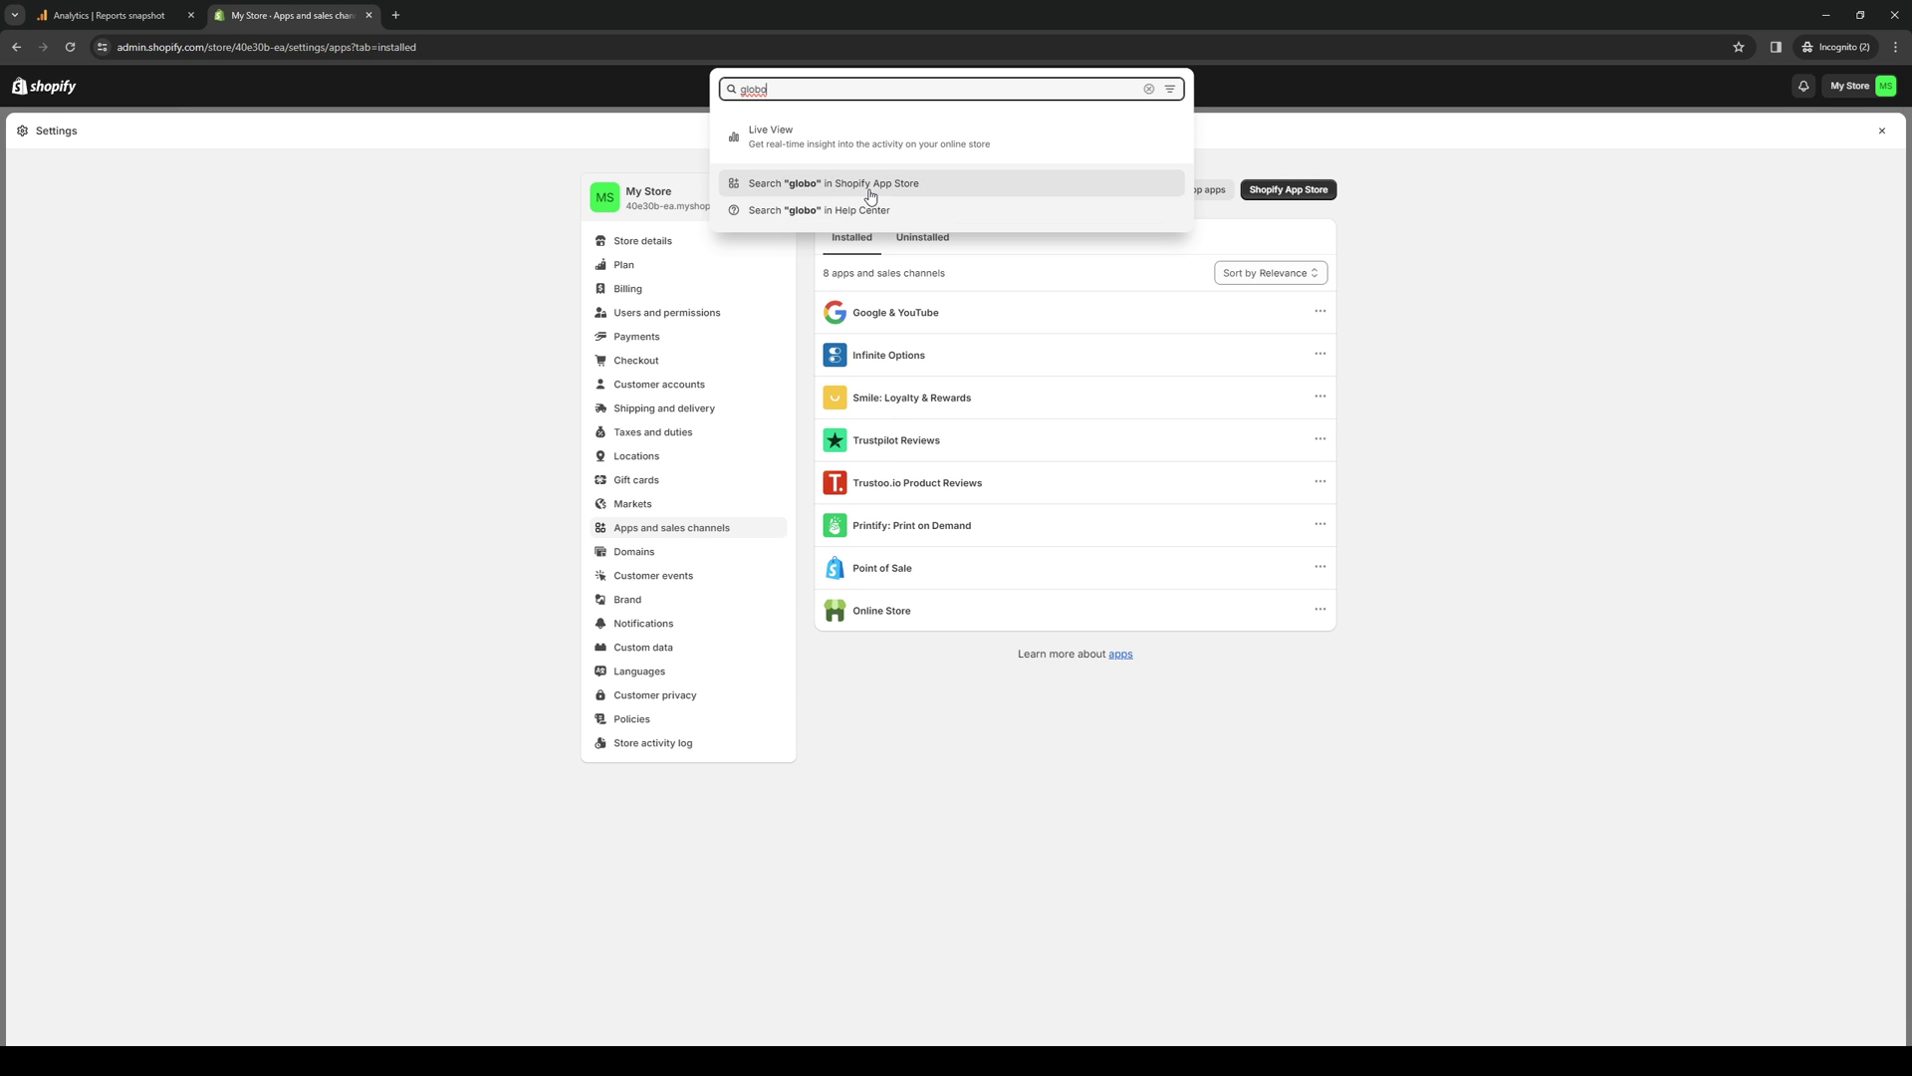
pyautogui.click(1615, 332)
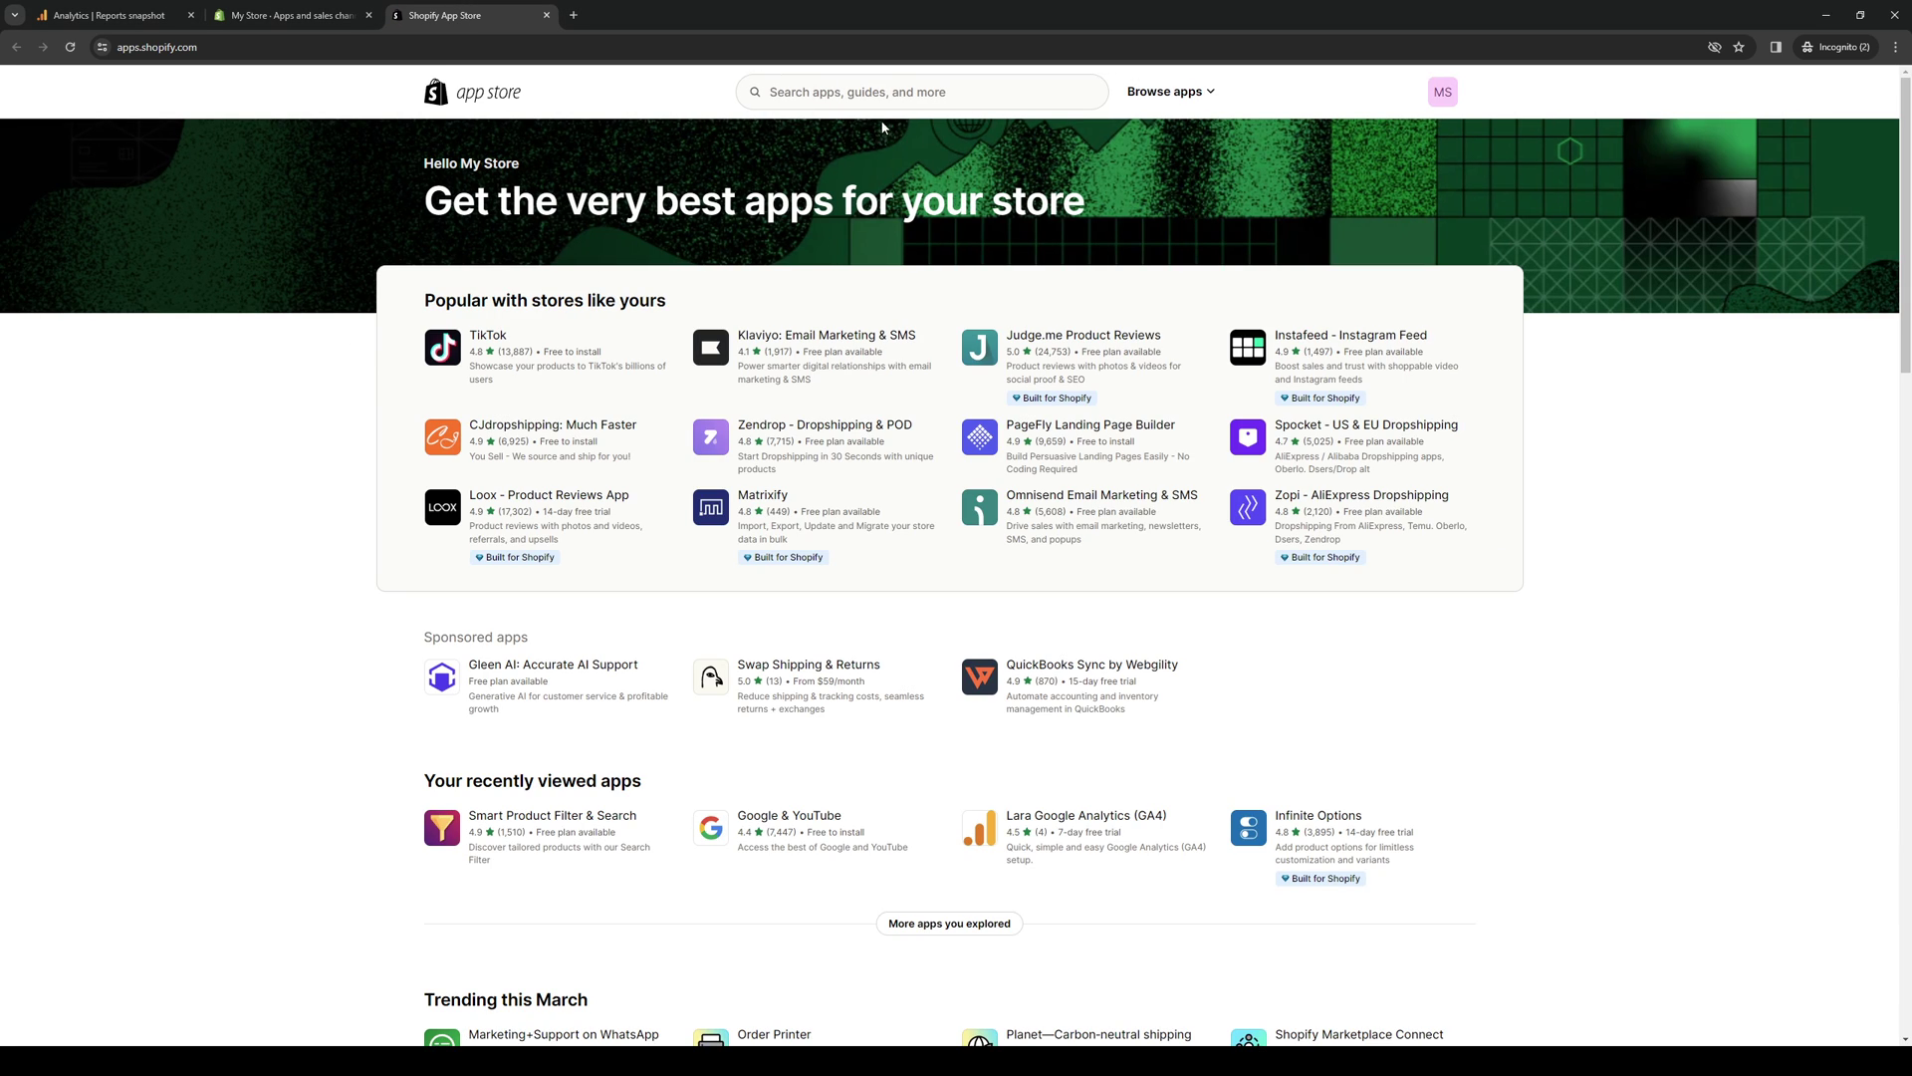
# Search the App Store for 'globo' and open Globo Product Options in a new tab
pyautogui.scroll(-1, 880, 533)
pyautogui.scroll(1, 891, 328)
pyautogui.click(898, 91)
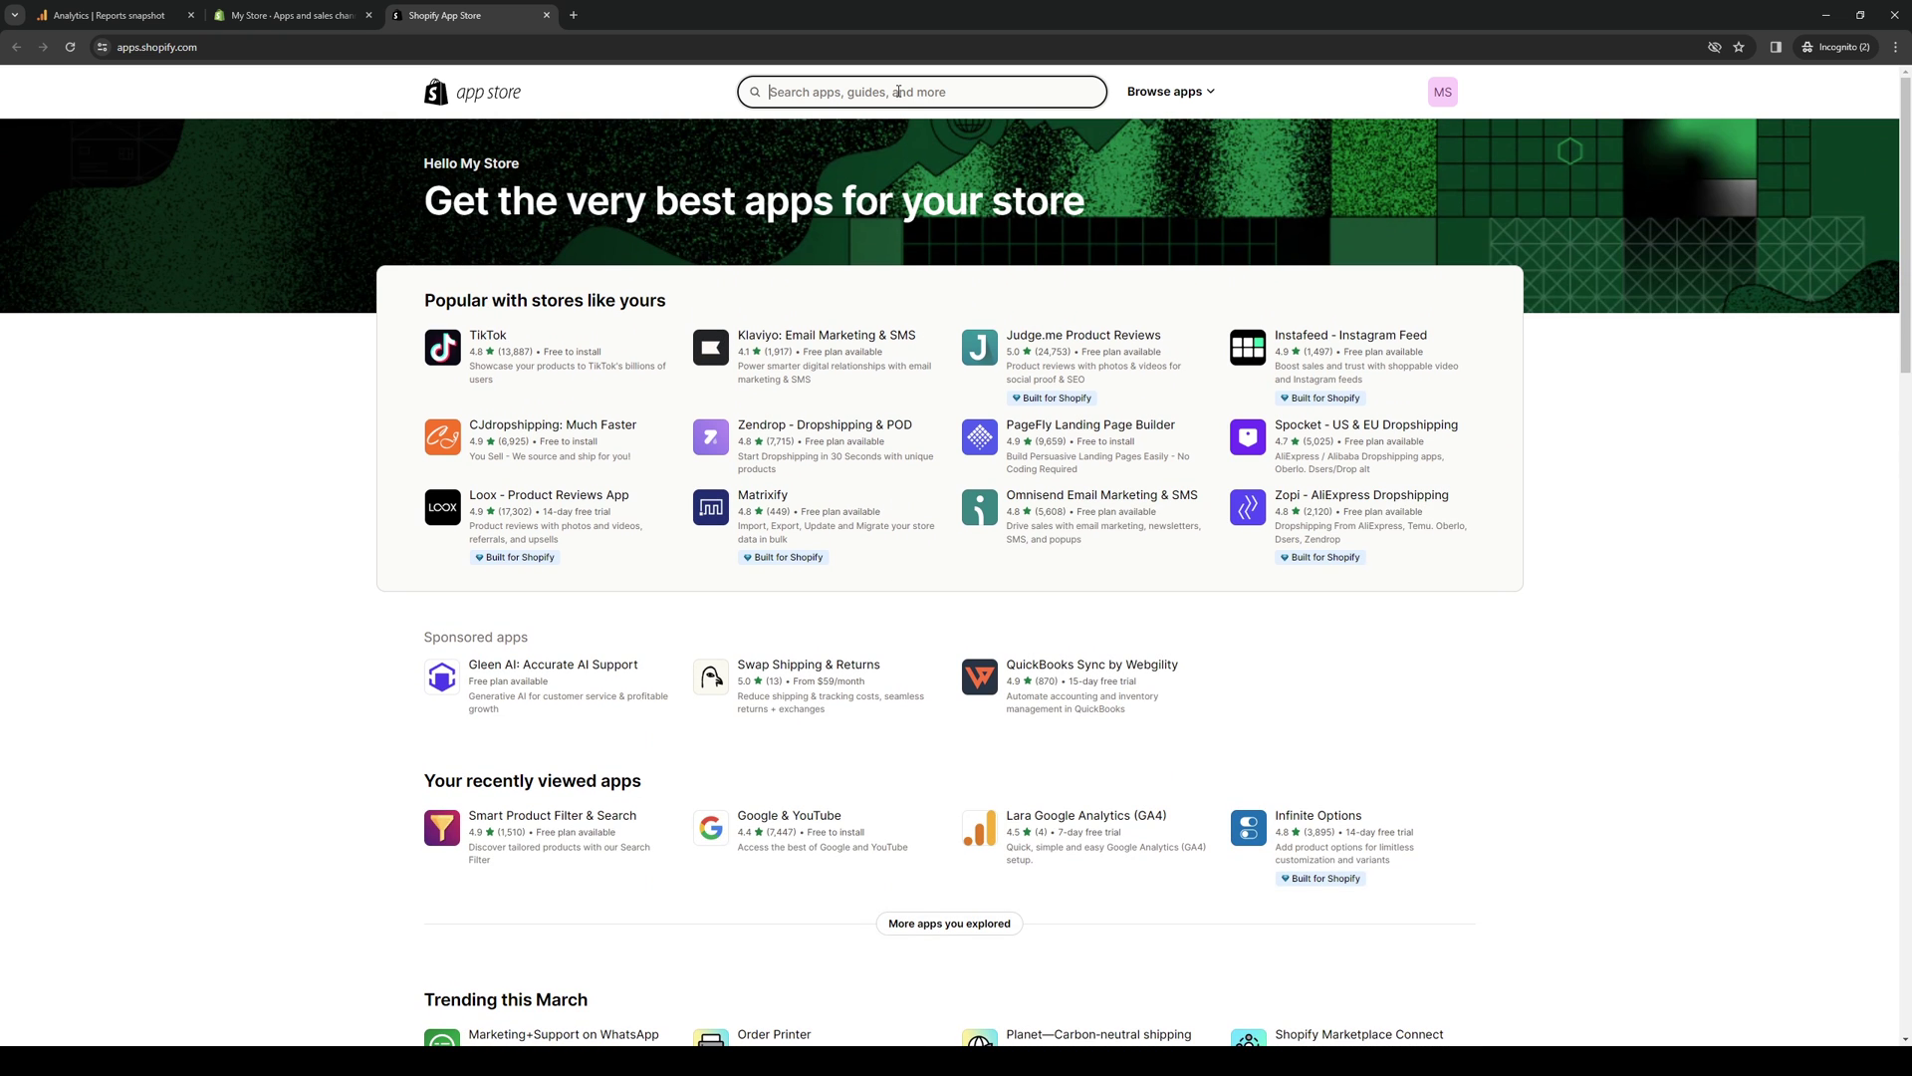
pyautogui.write('globo')
pyautogui.press('Return')
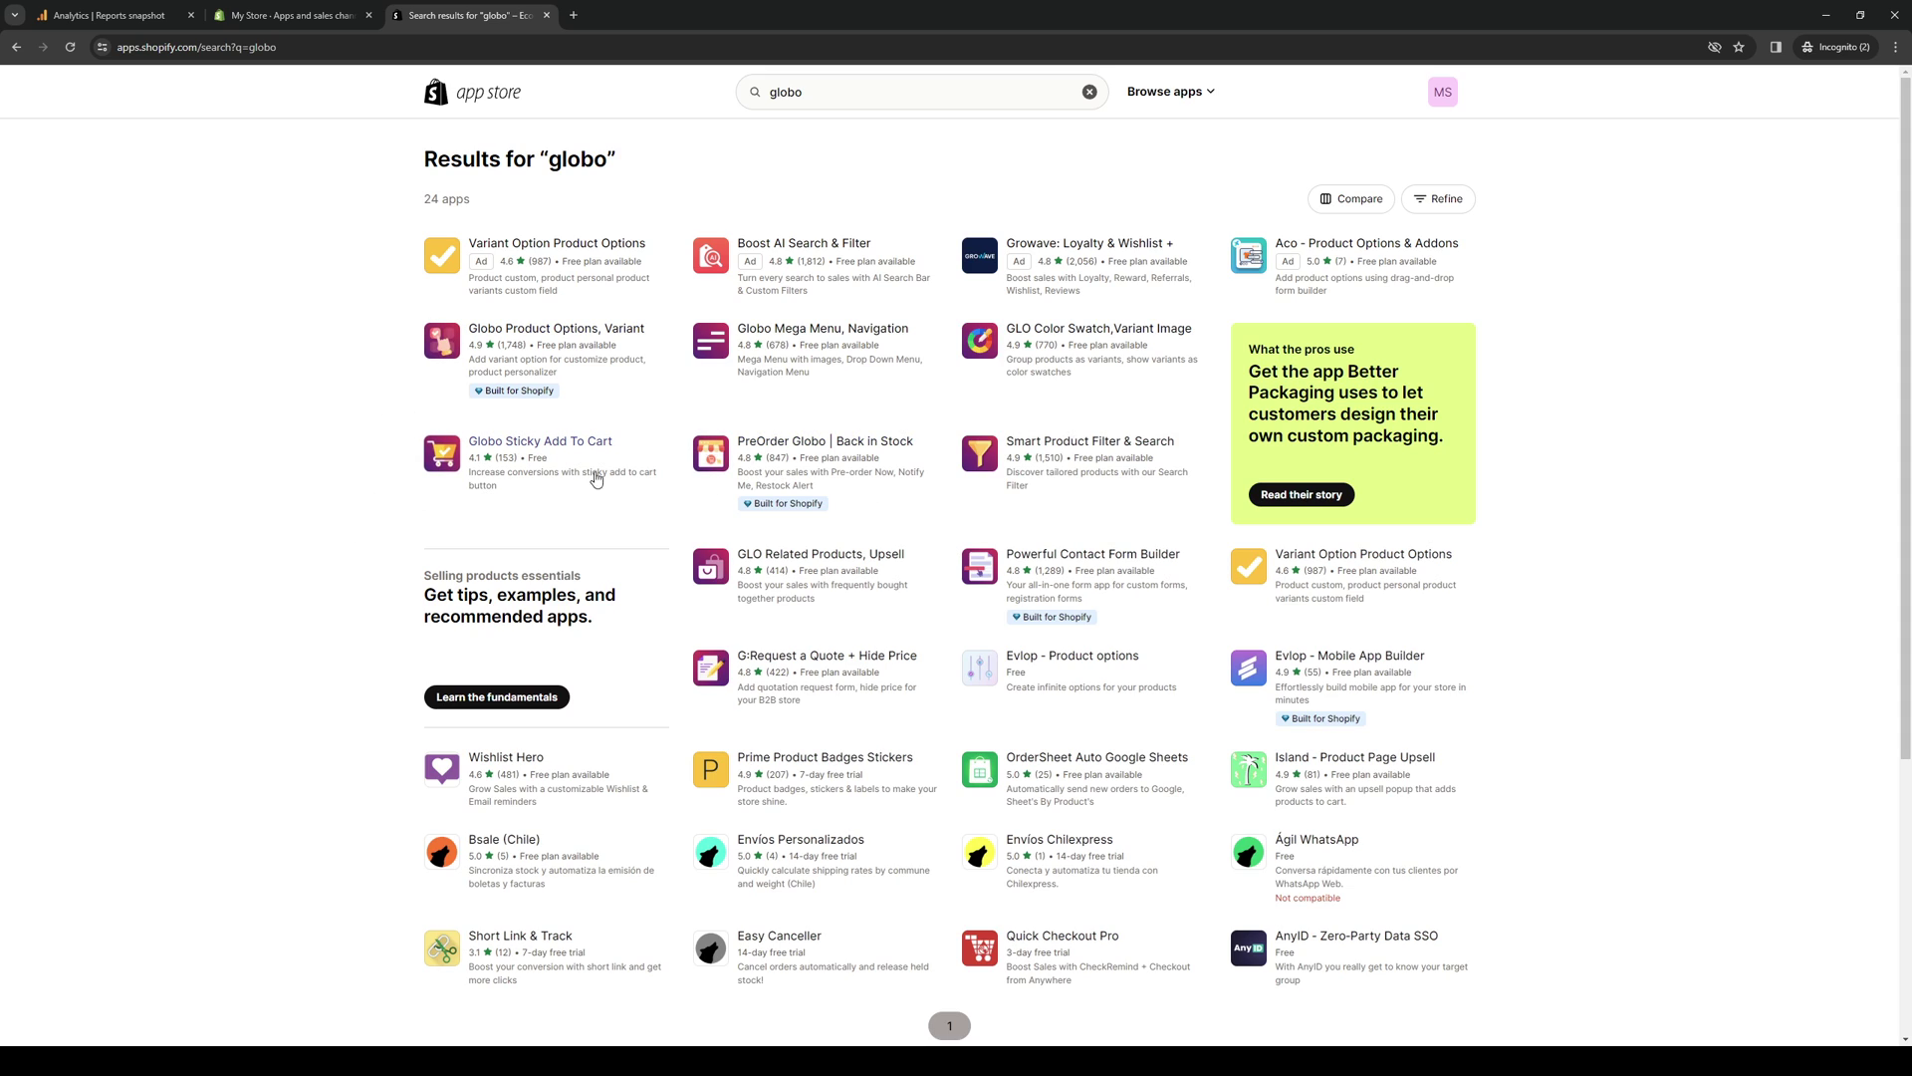
pyautogui.middleClick(576, 346)
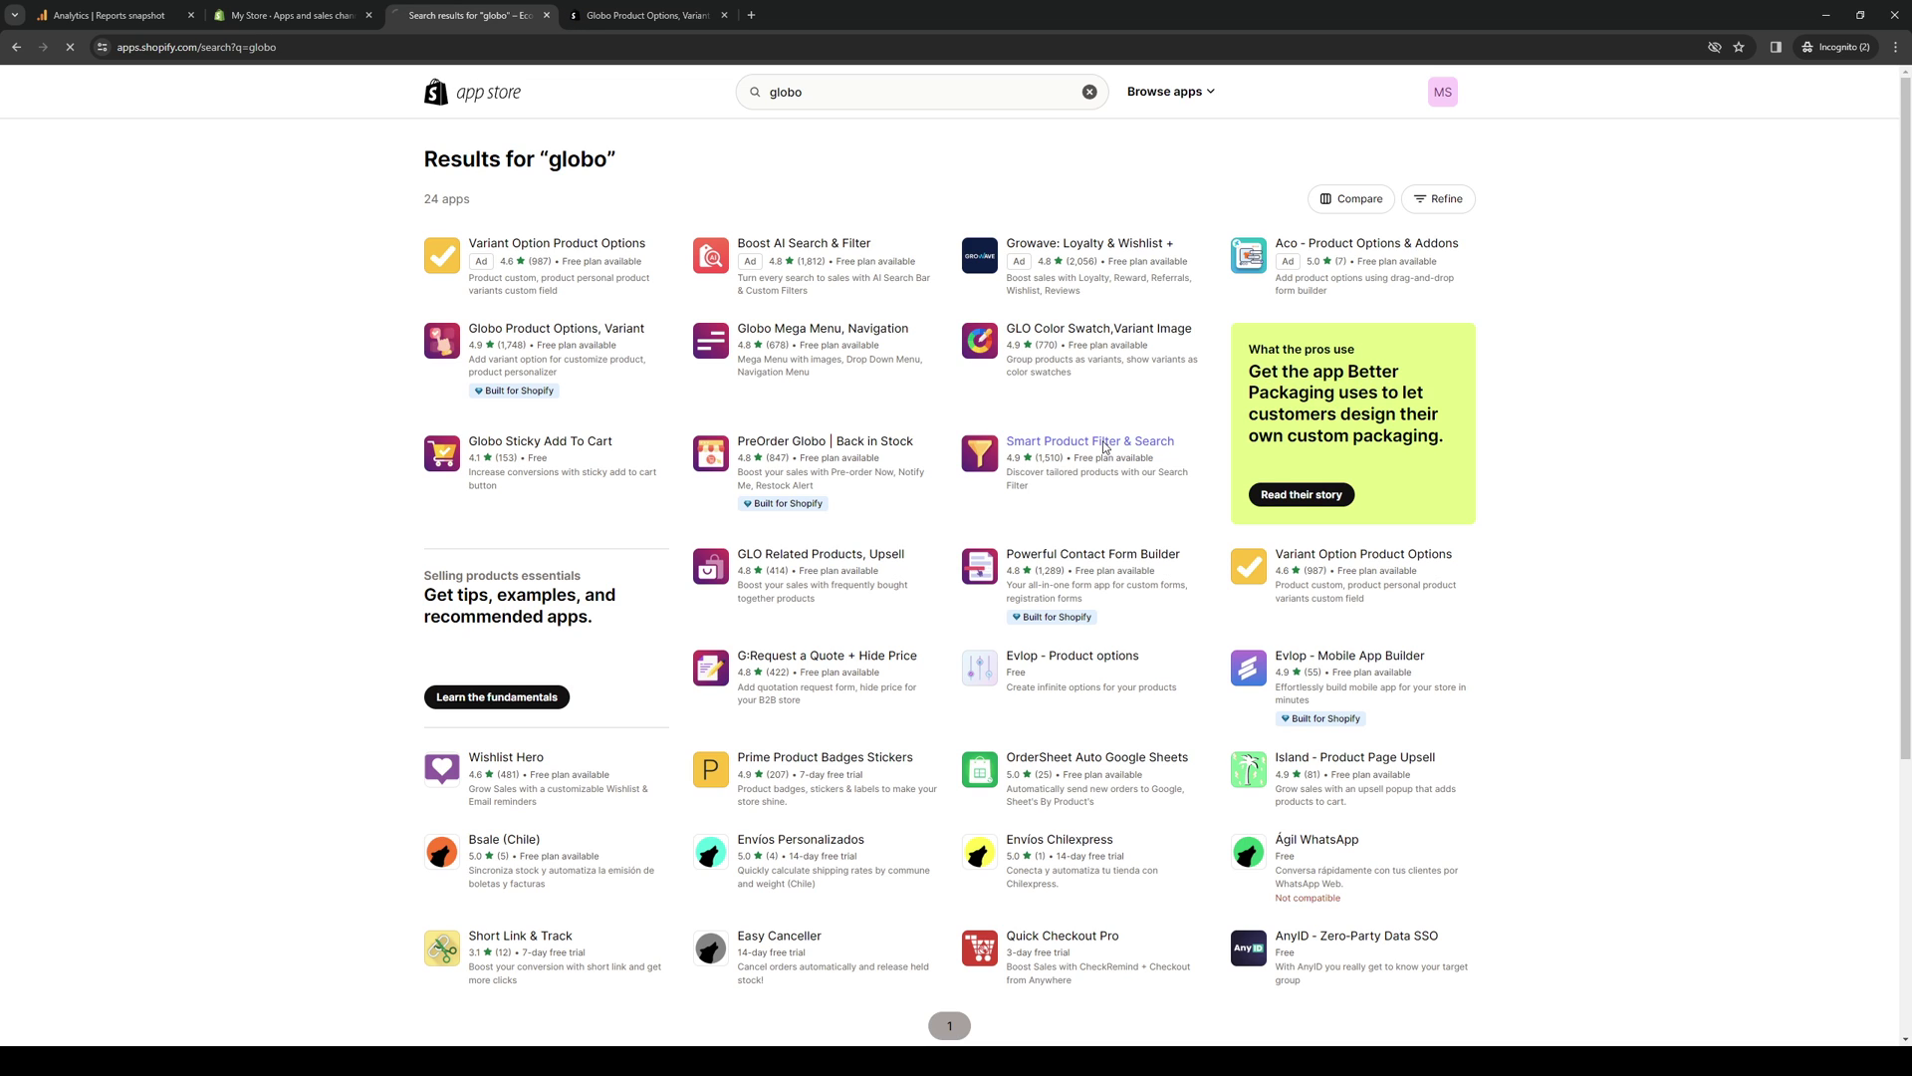
# Open the Smart Product Filter & Search listing, then start installing Globo Product Options
pyautogui.click(1096, 441)
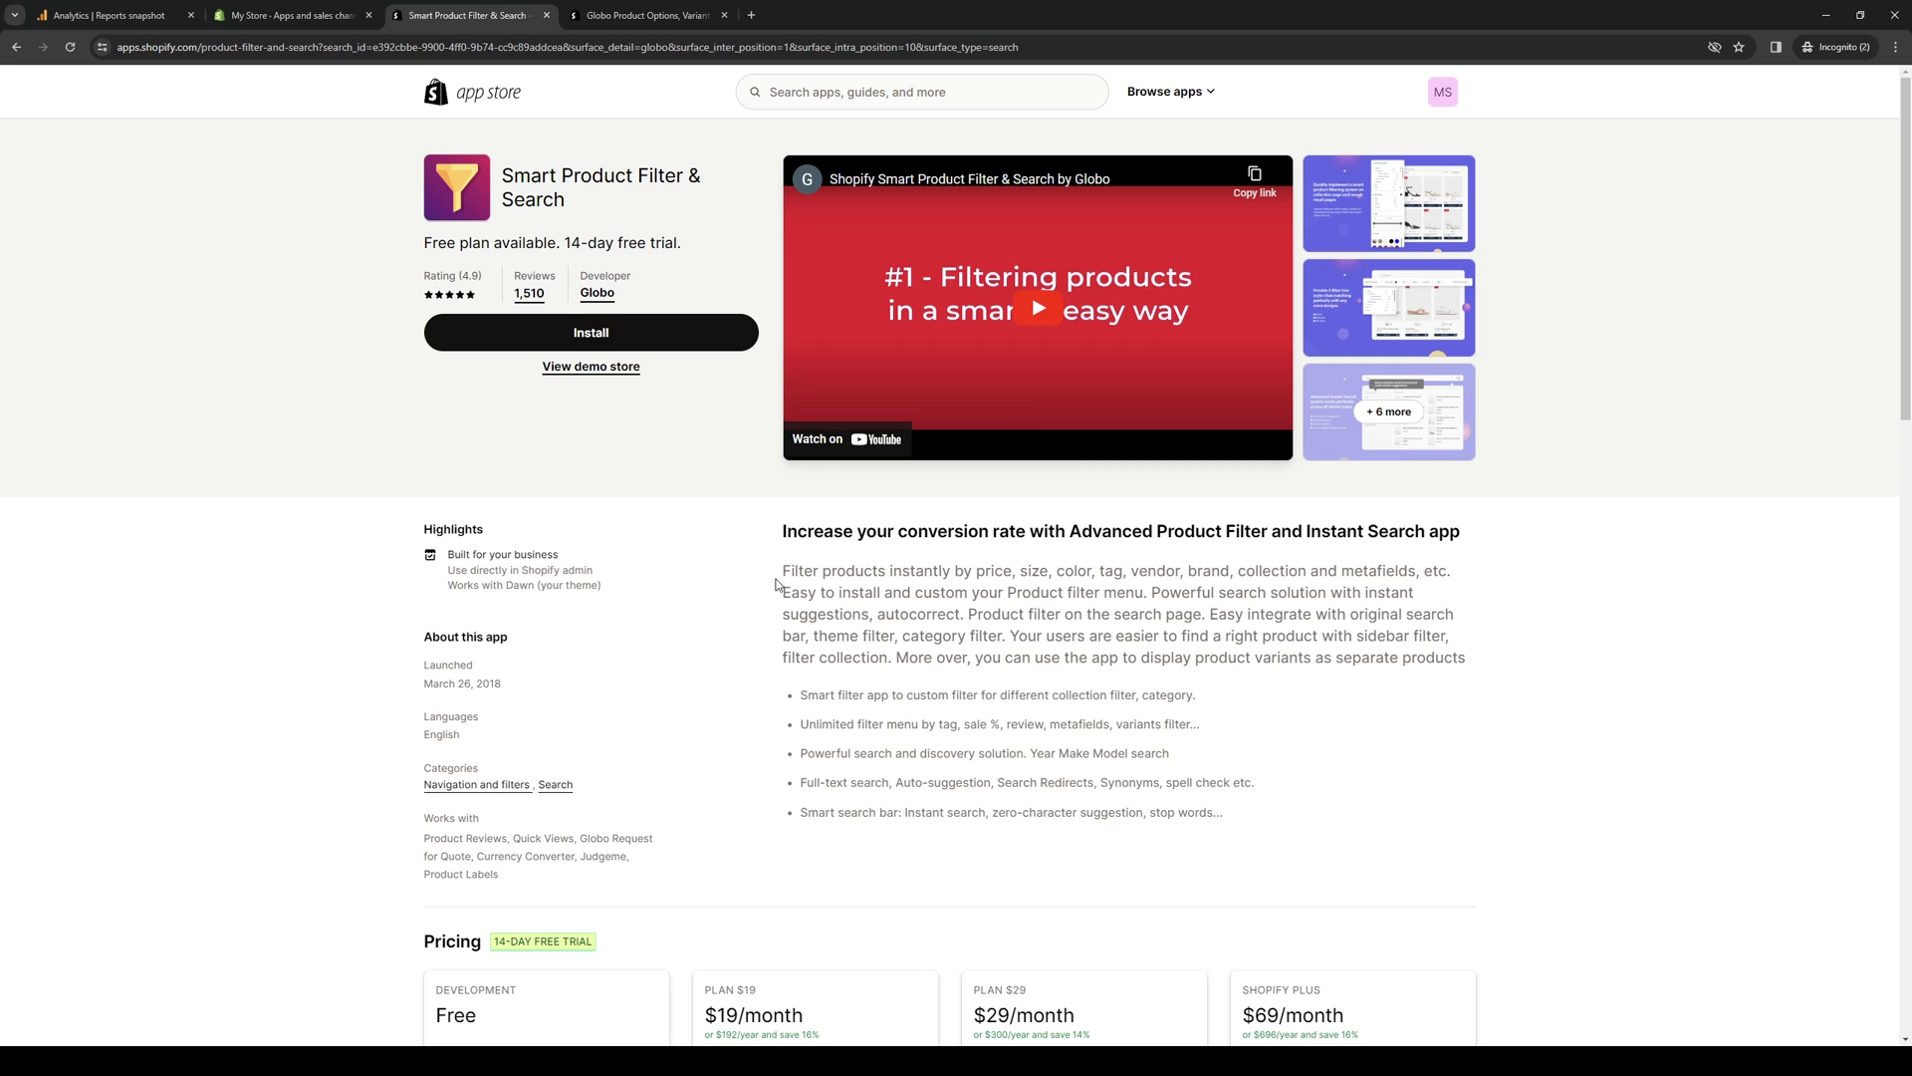
pyautogui.click(607, 10)
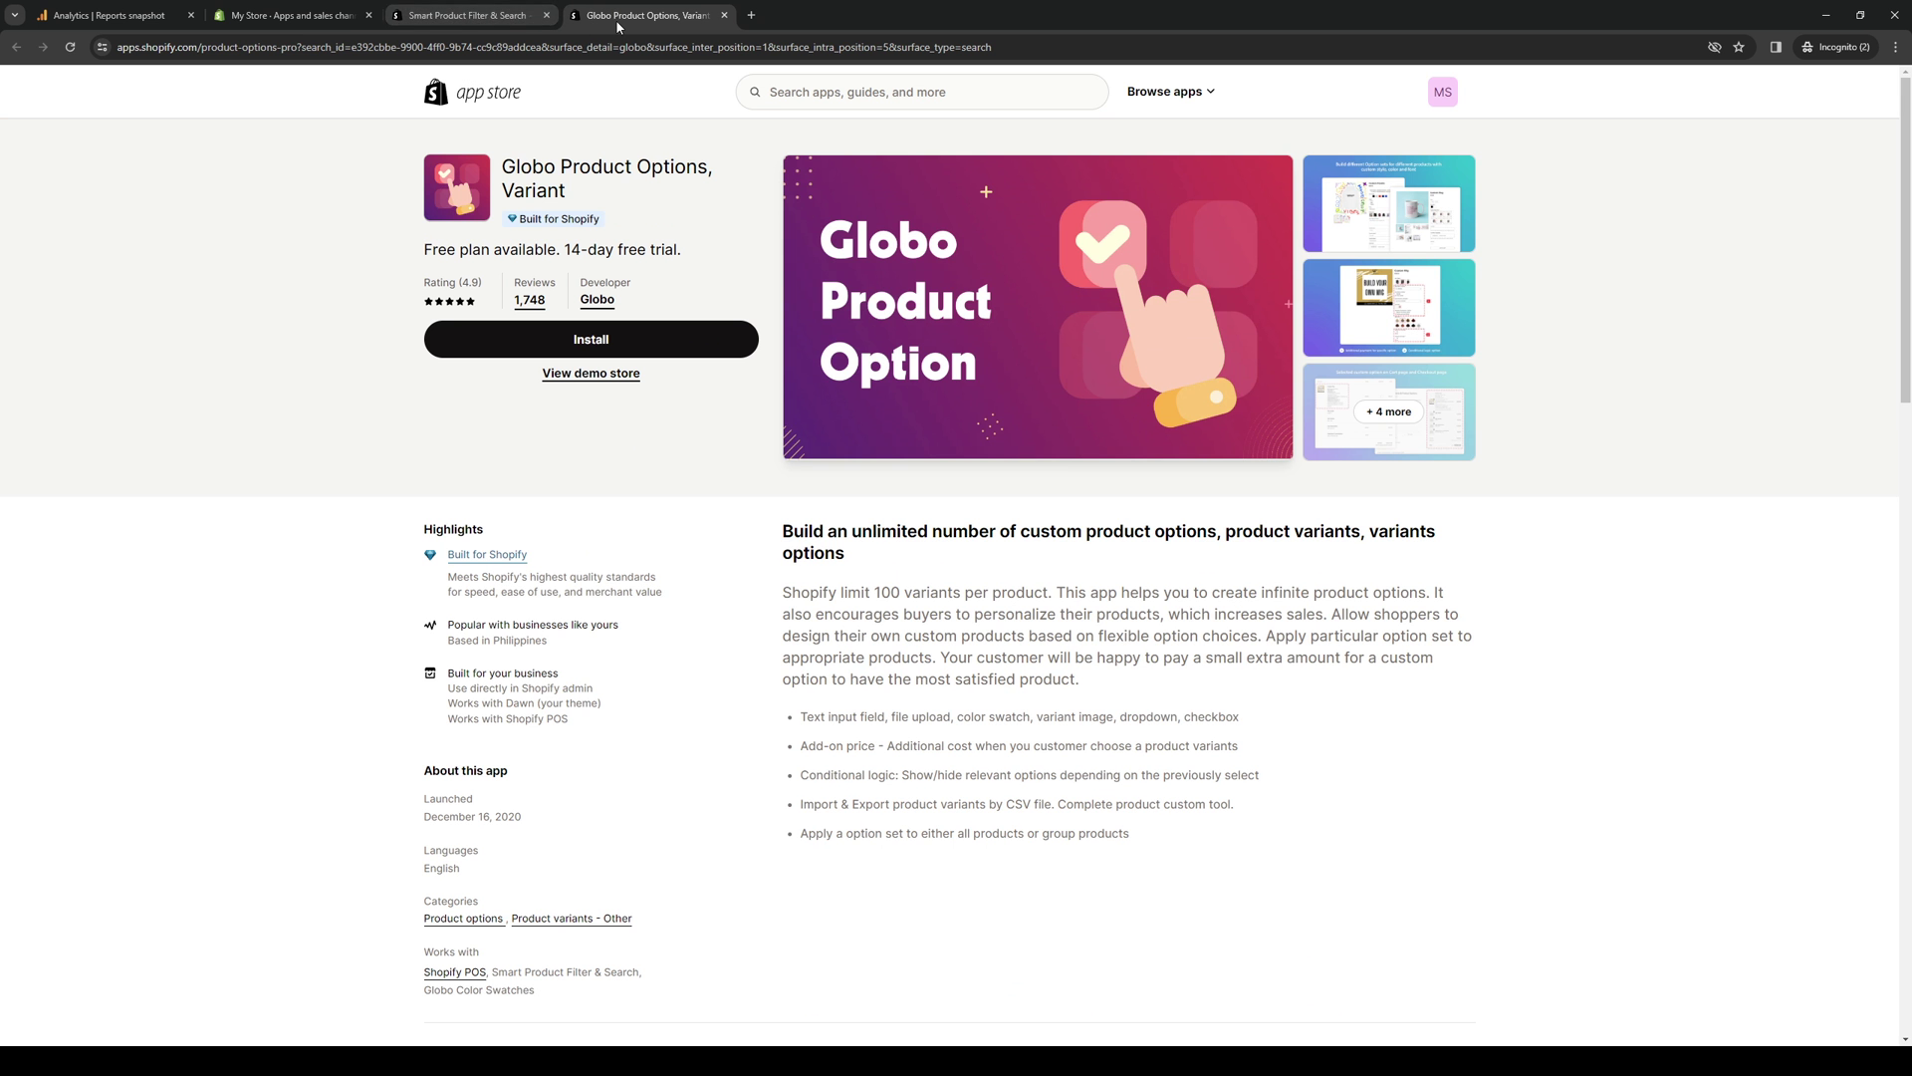
pyautogui.moveTo(607, 8); pyautogui.dragTo(491, 8)
pyautogui.hotkey('ctrl', 'Tab')
pyautogui.click(490, 8)
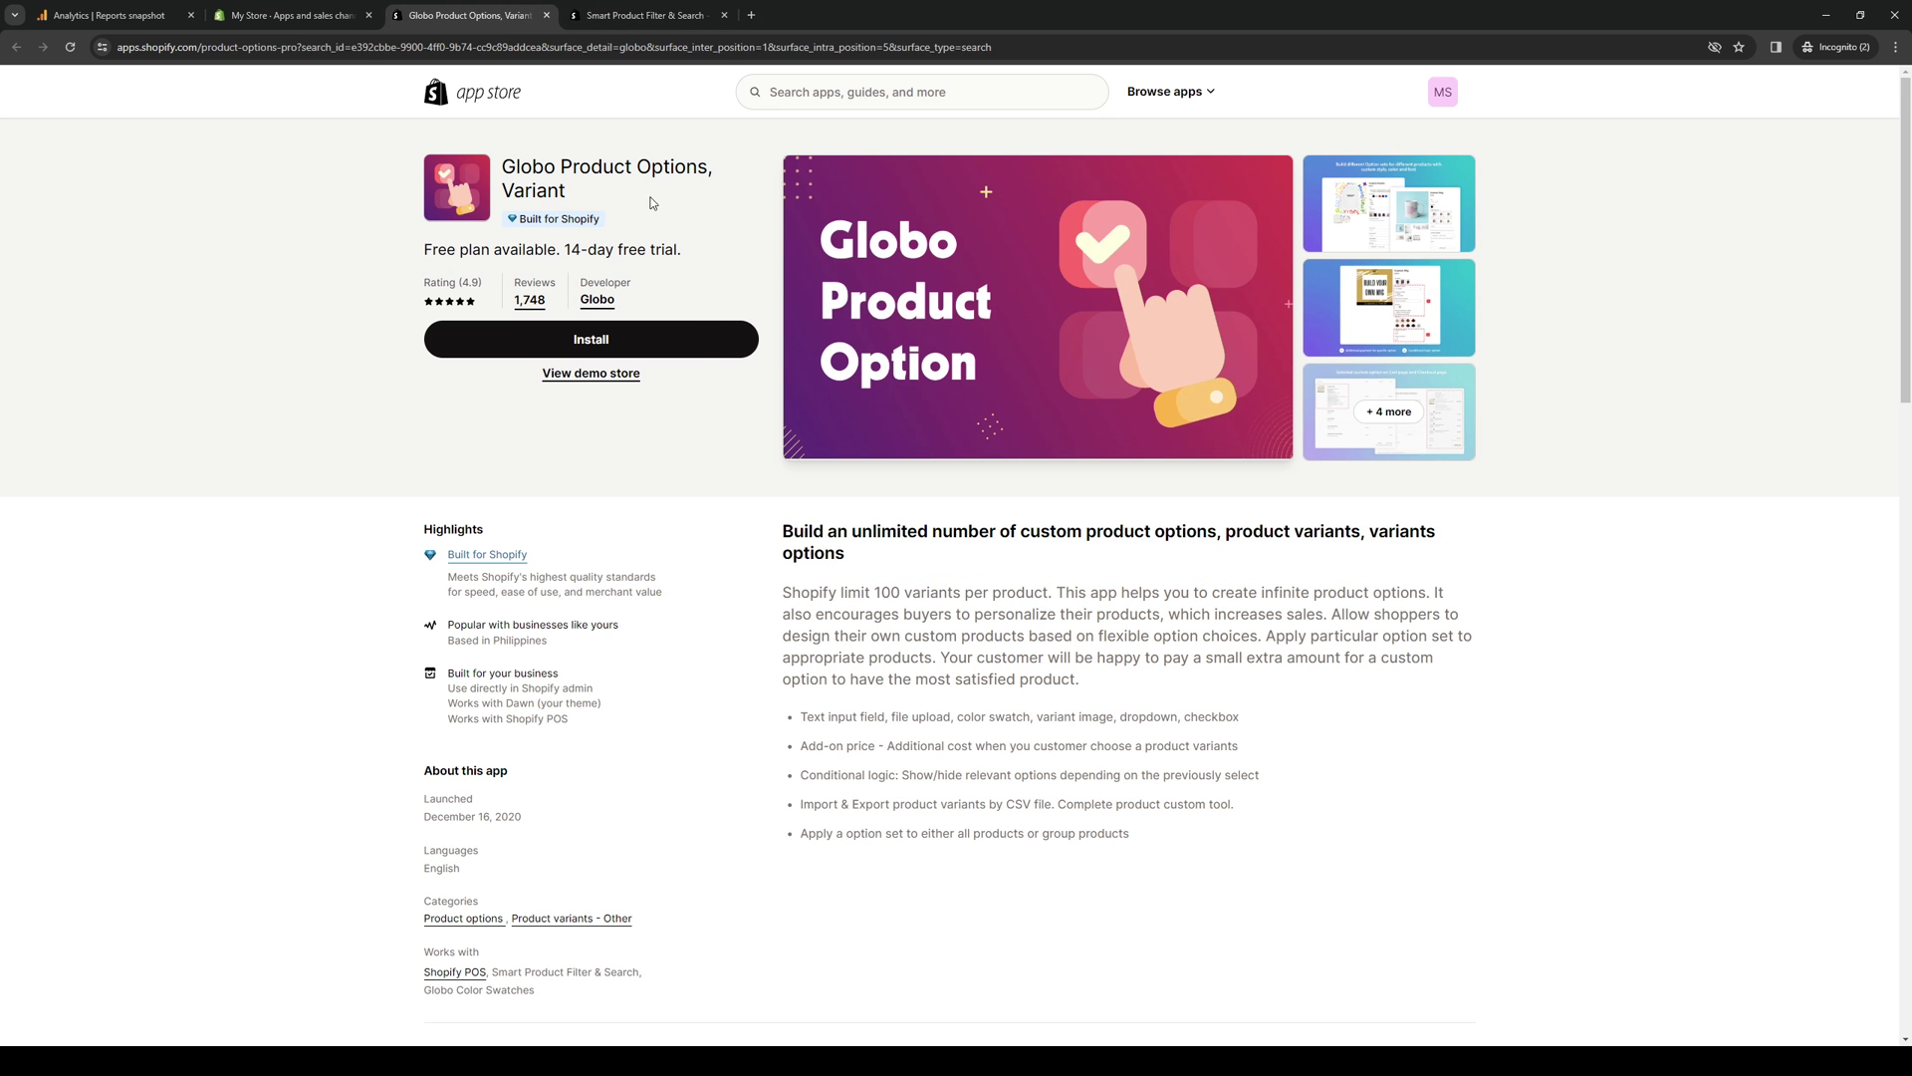
pyautogui.scroll(-4, 634, 478)
pyautogui.scroll(4, 634, 479)
pyautogui.click(637, 338)
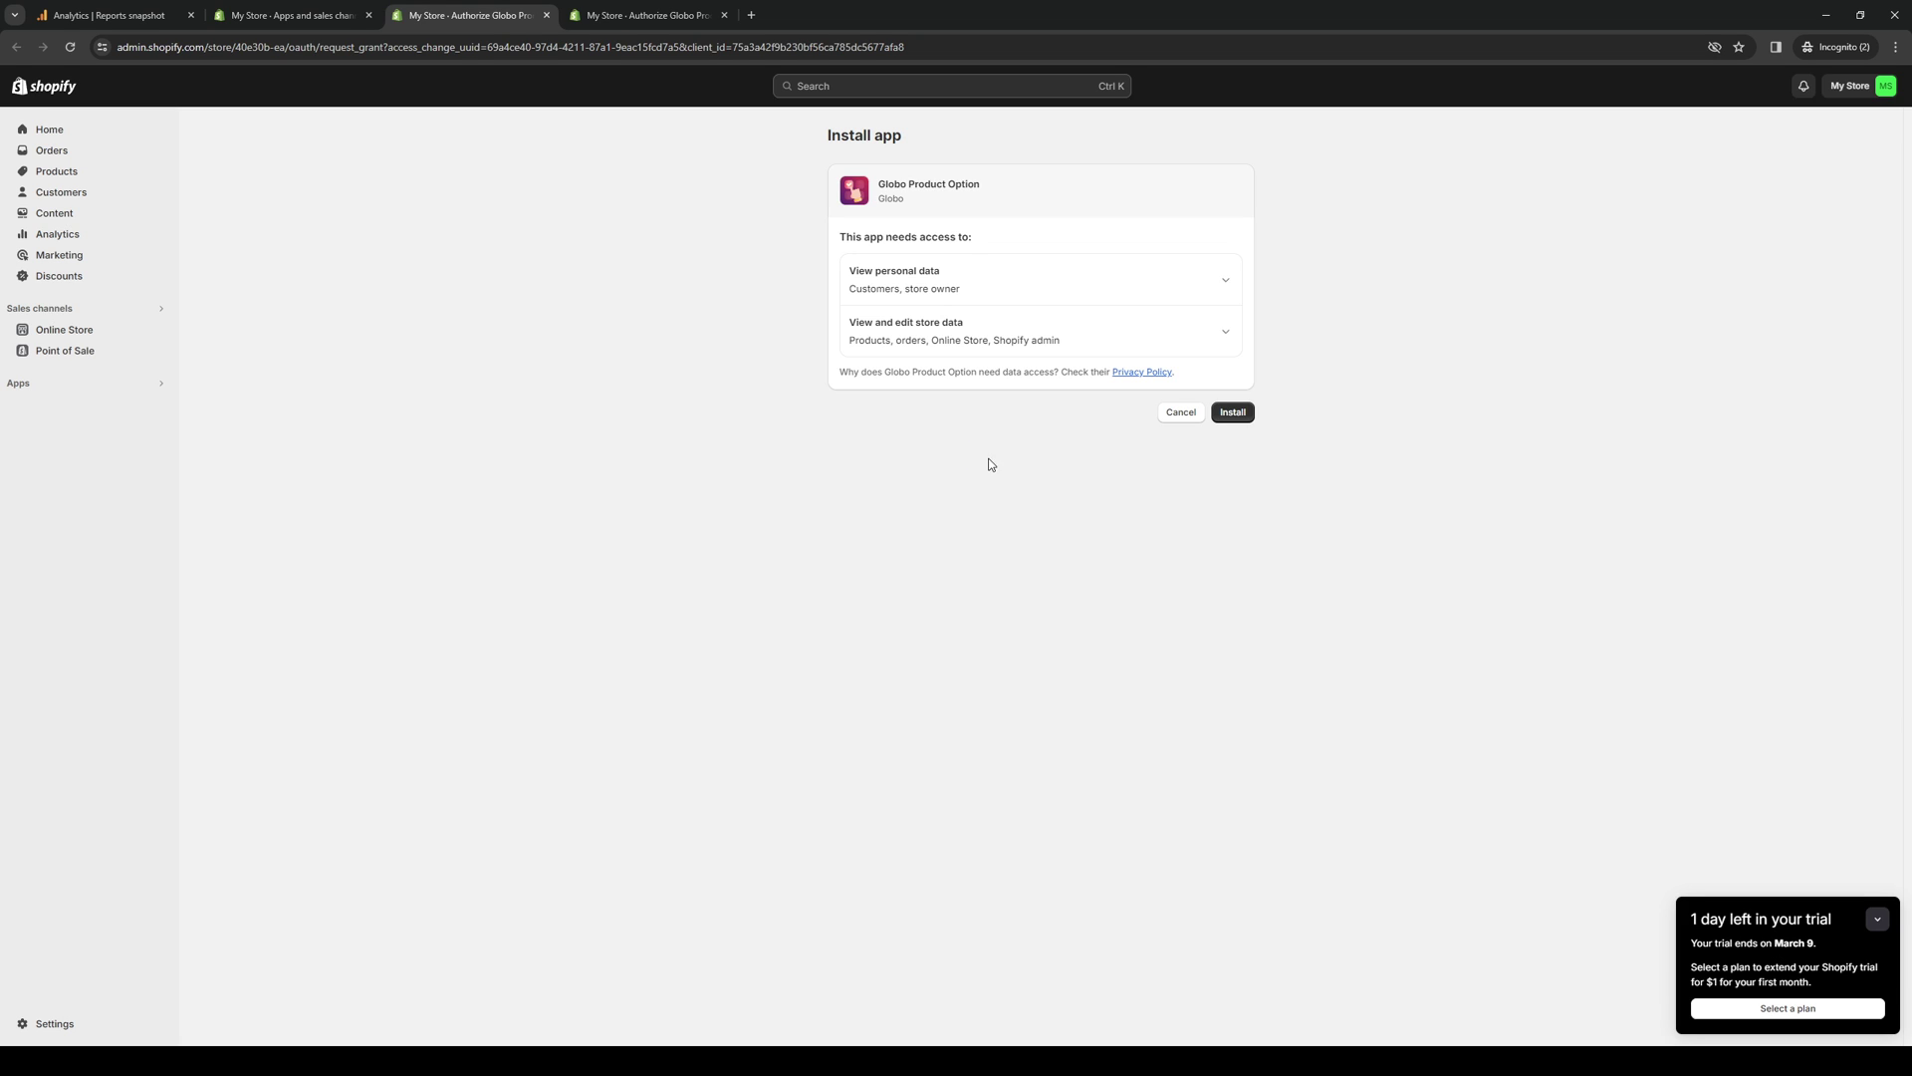
# Approve the Globo Product Option install, retrying after the 'App failed to install' error
pyautogui.click(1228, 420)
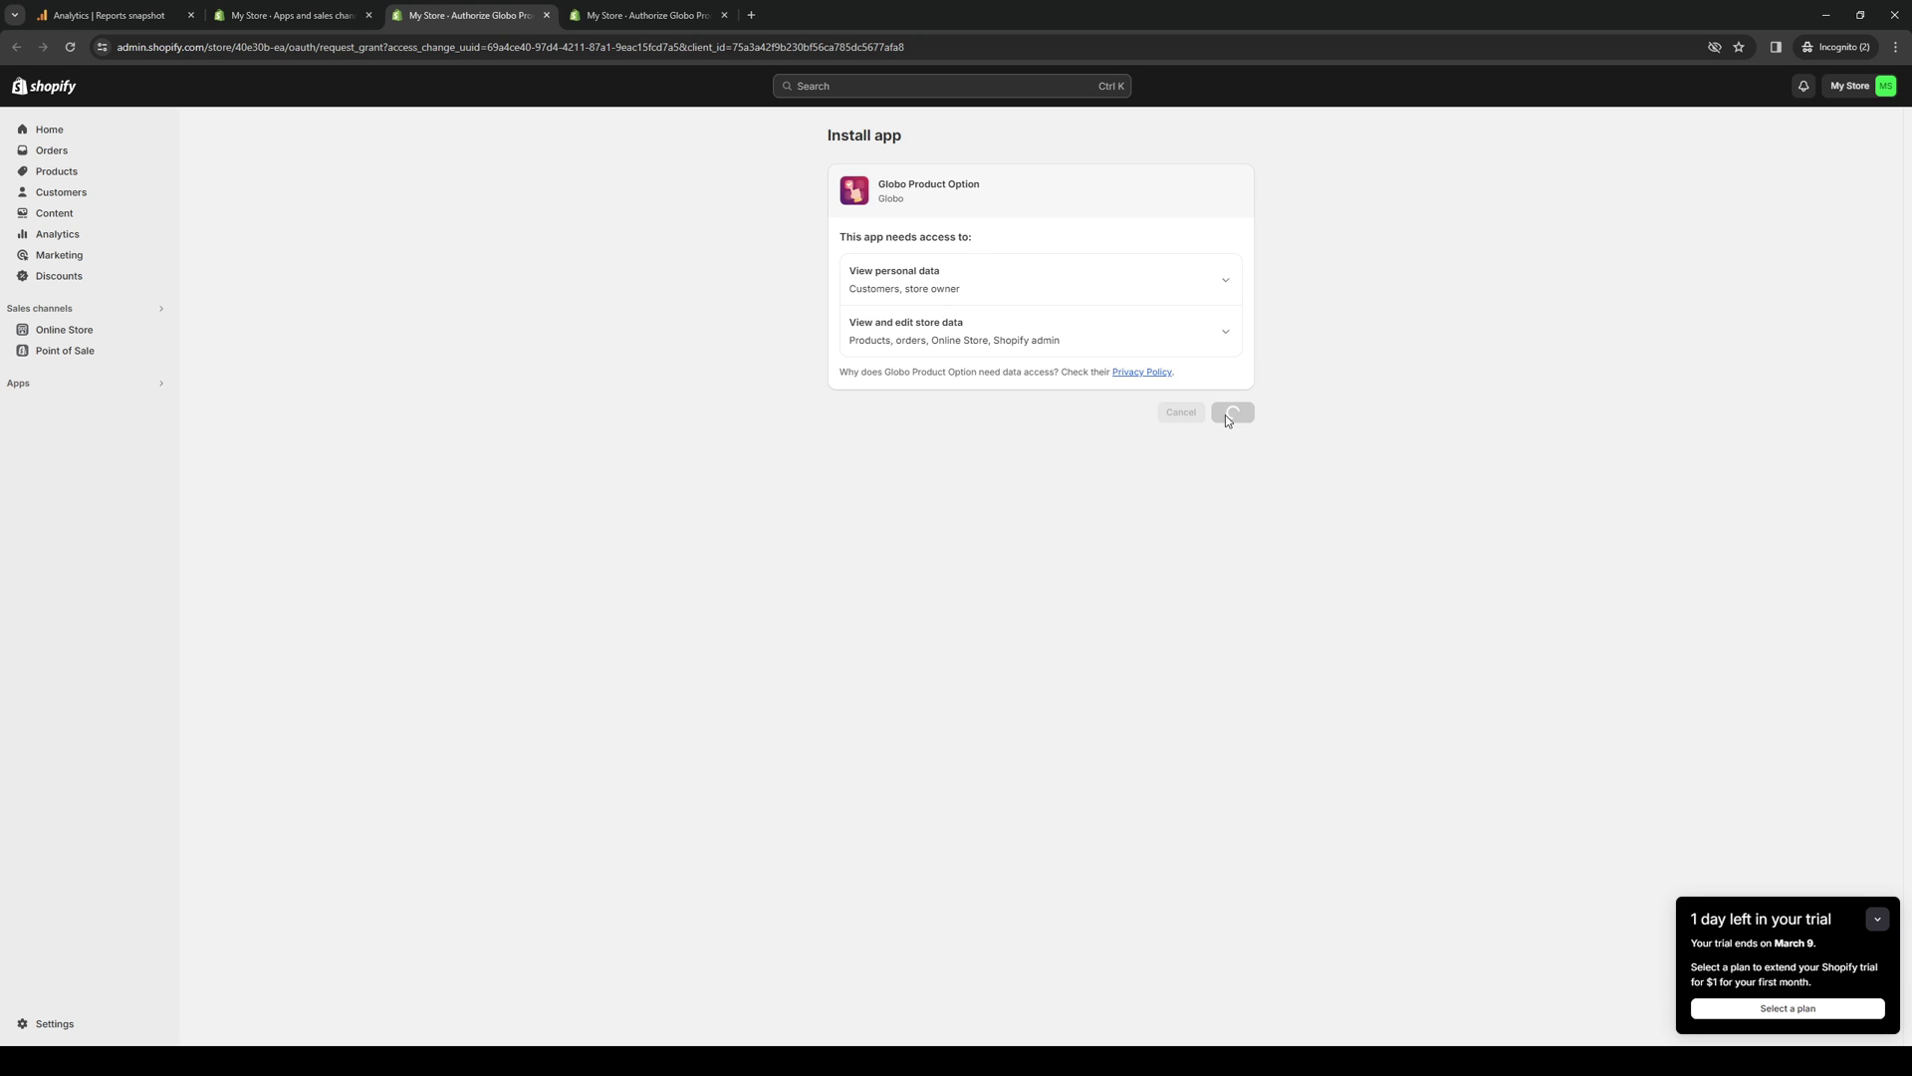
pyautogui.click(676, 20)
pyautogui.click(478, 19)
pyautogui.click(626, 8)
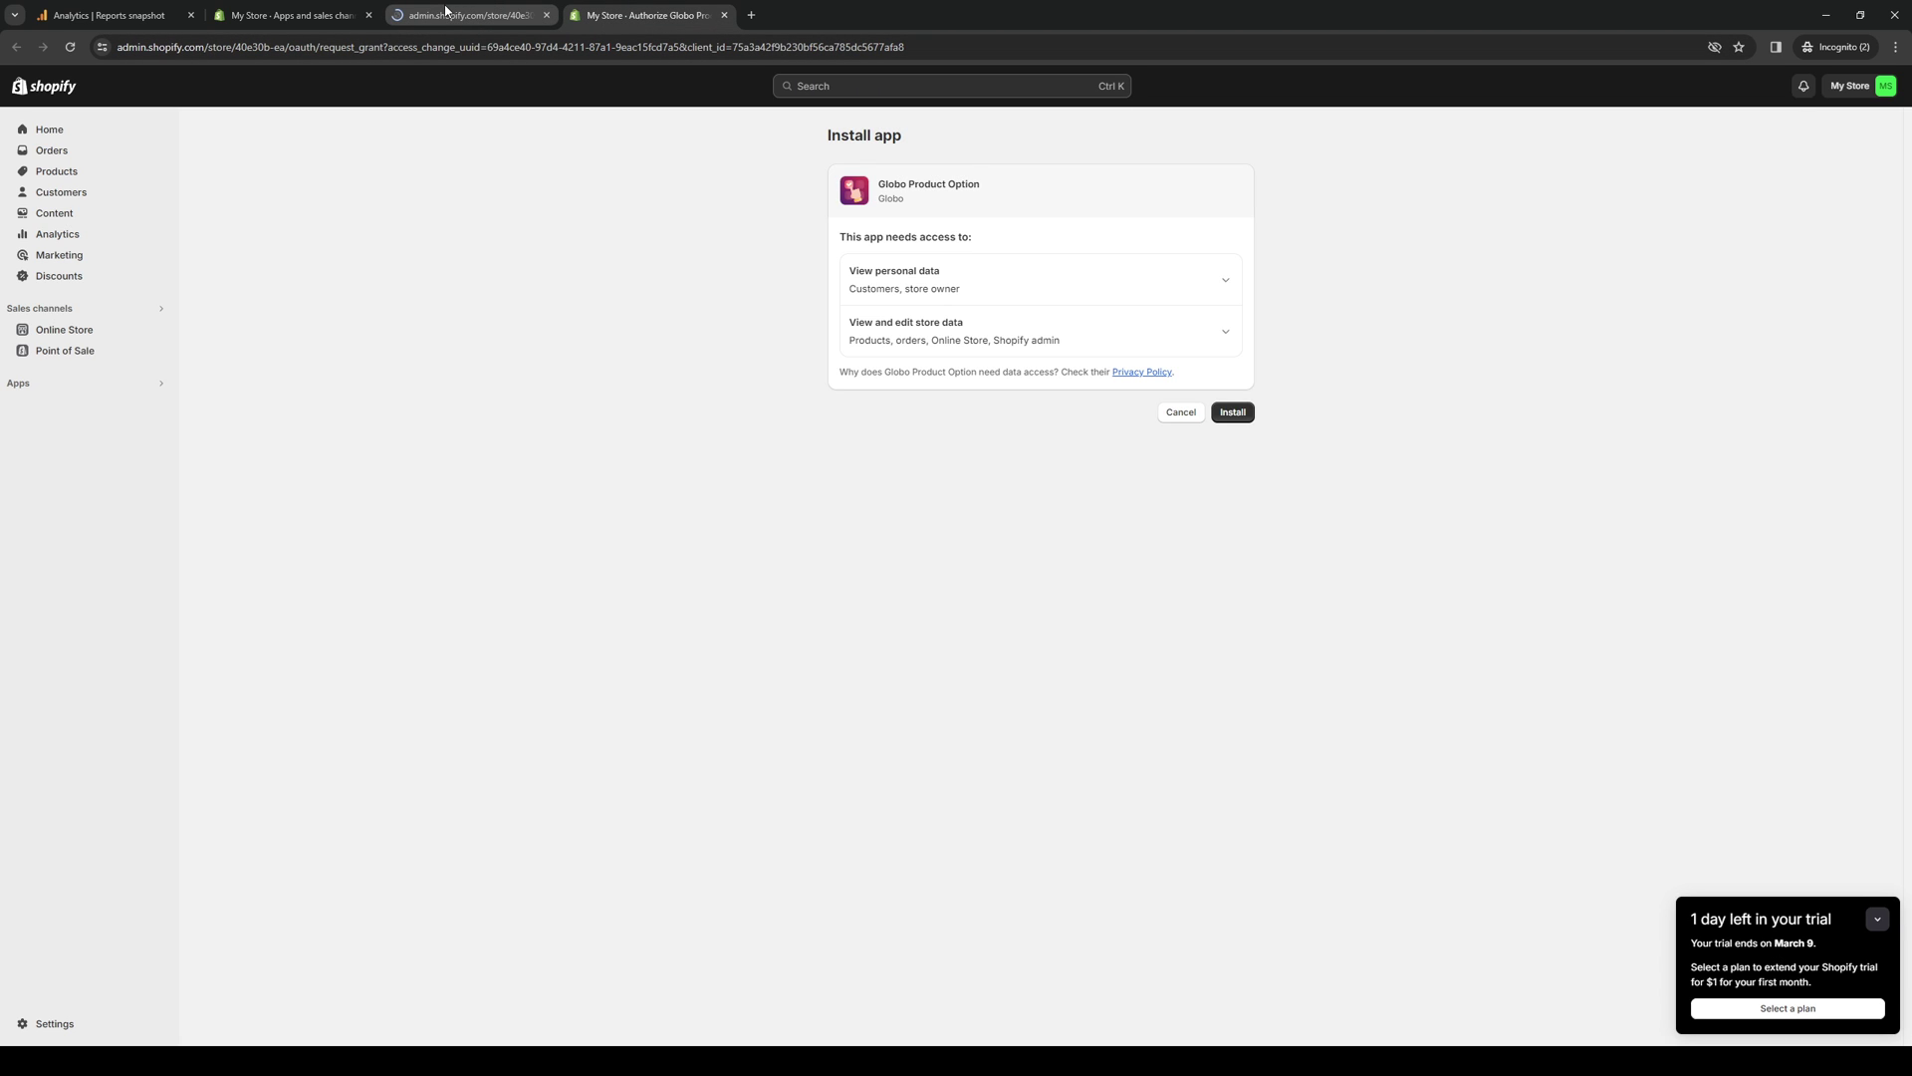
pyautogui.click(1233, 412)
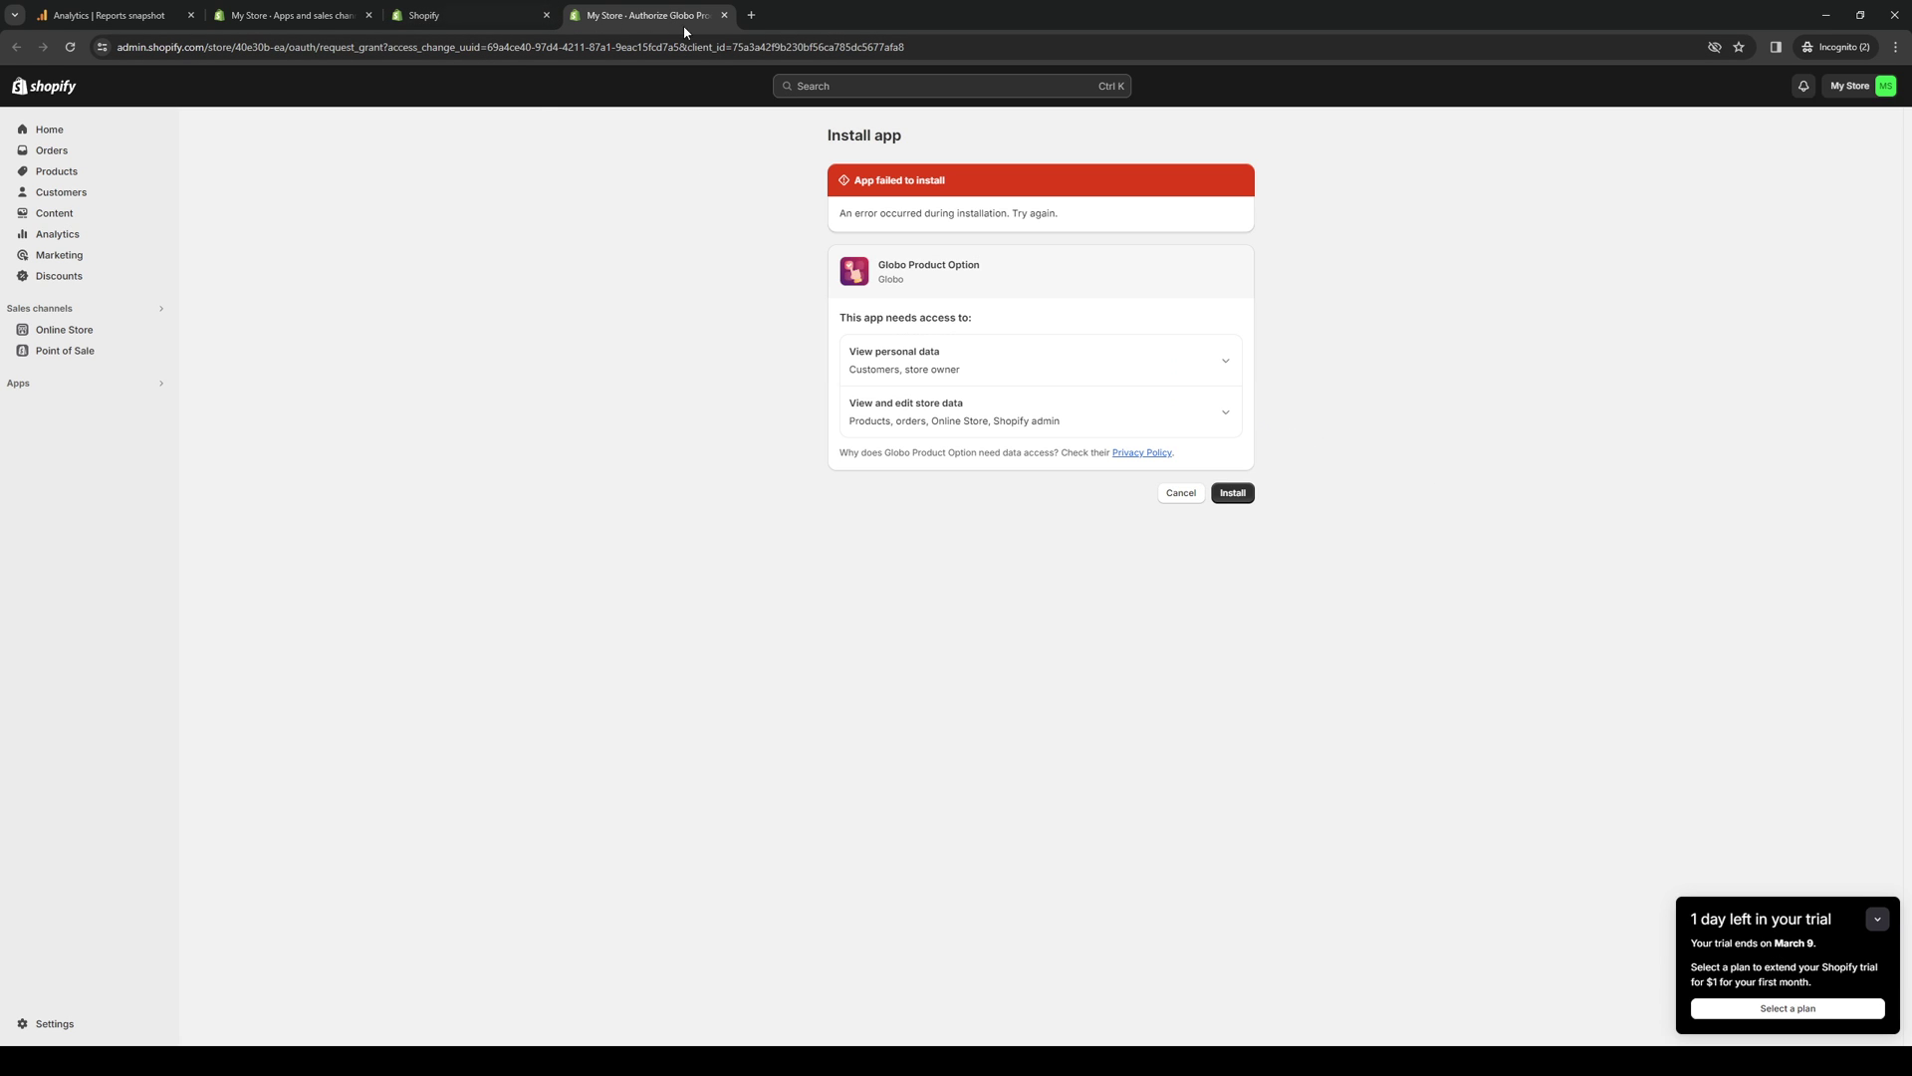
pyautogui.click(1231, 492)
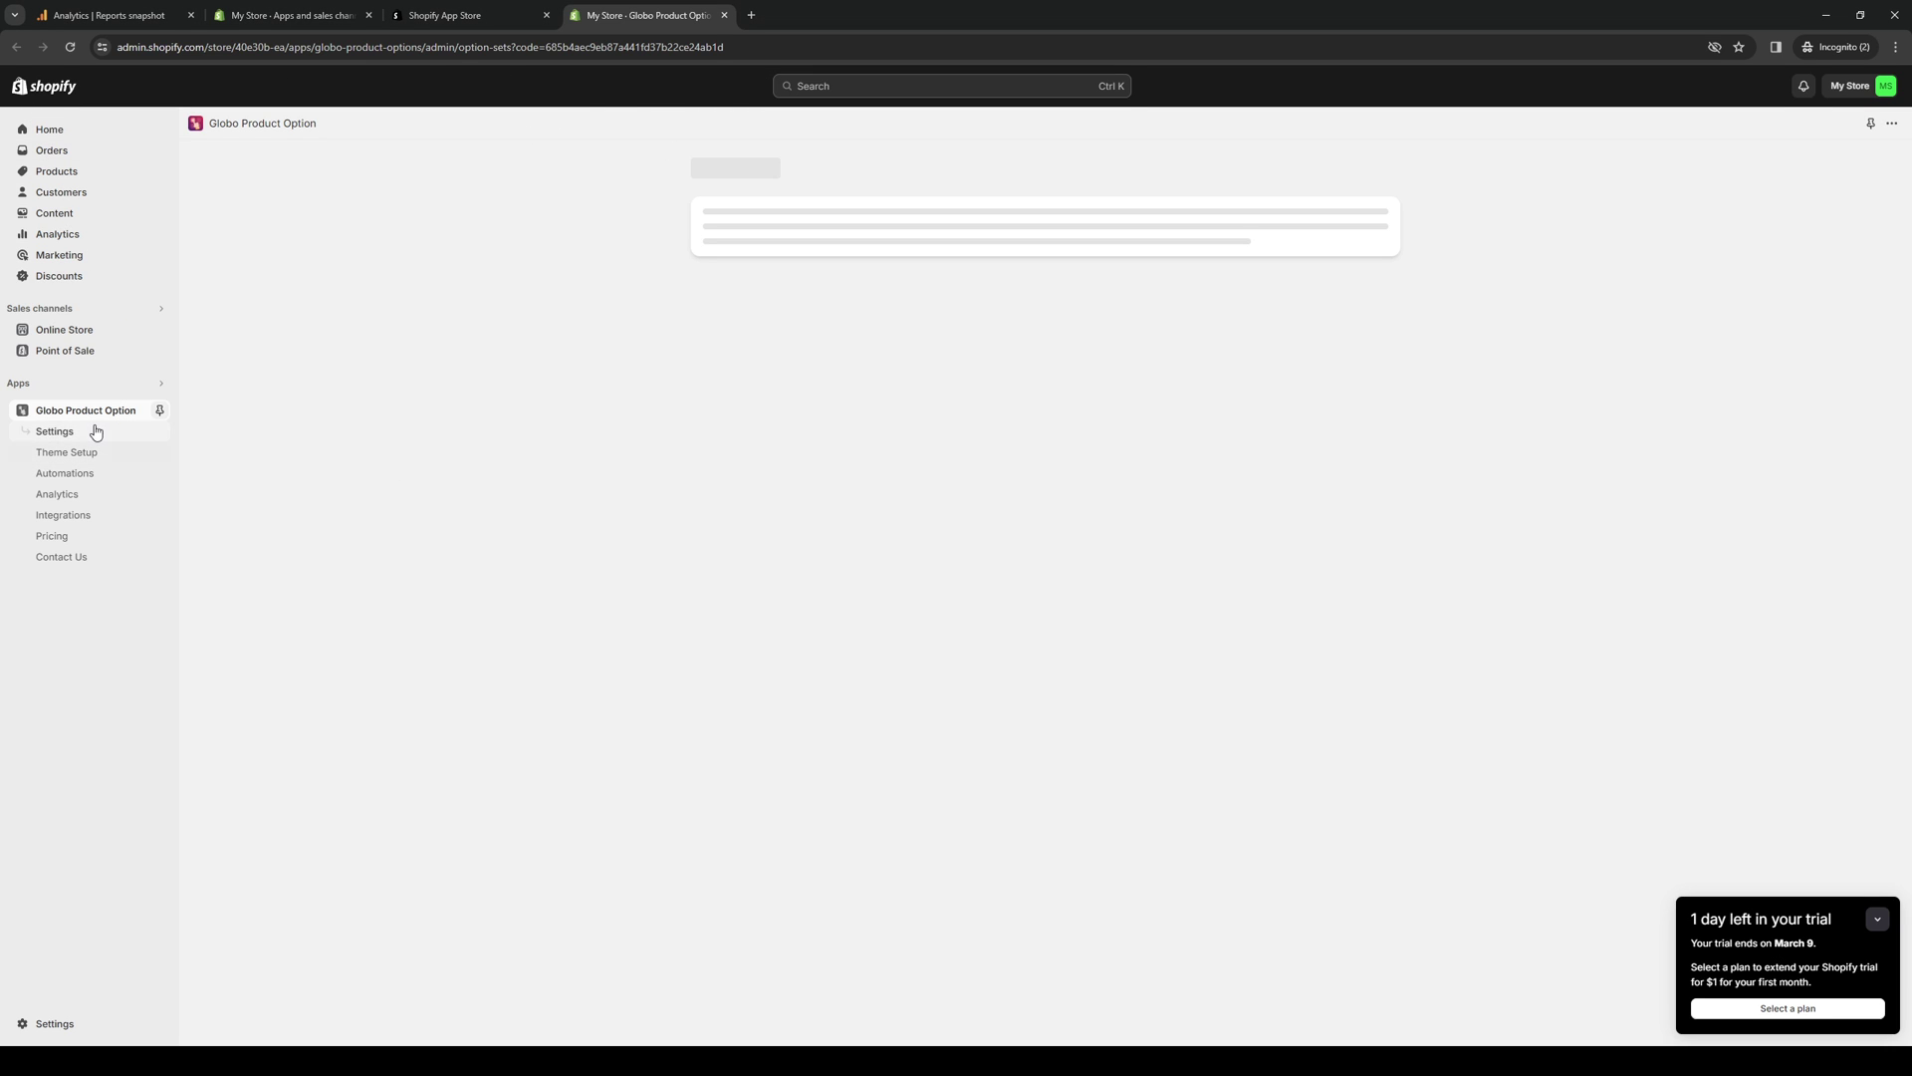
# Search the App Store for 'smart product filter' and view the Smart Product Filter & Search listing
pyautogui.click(62, 334)
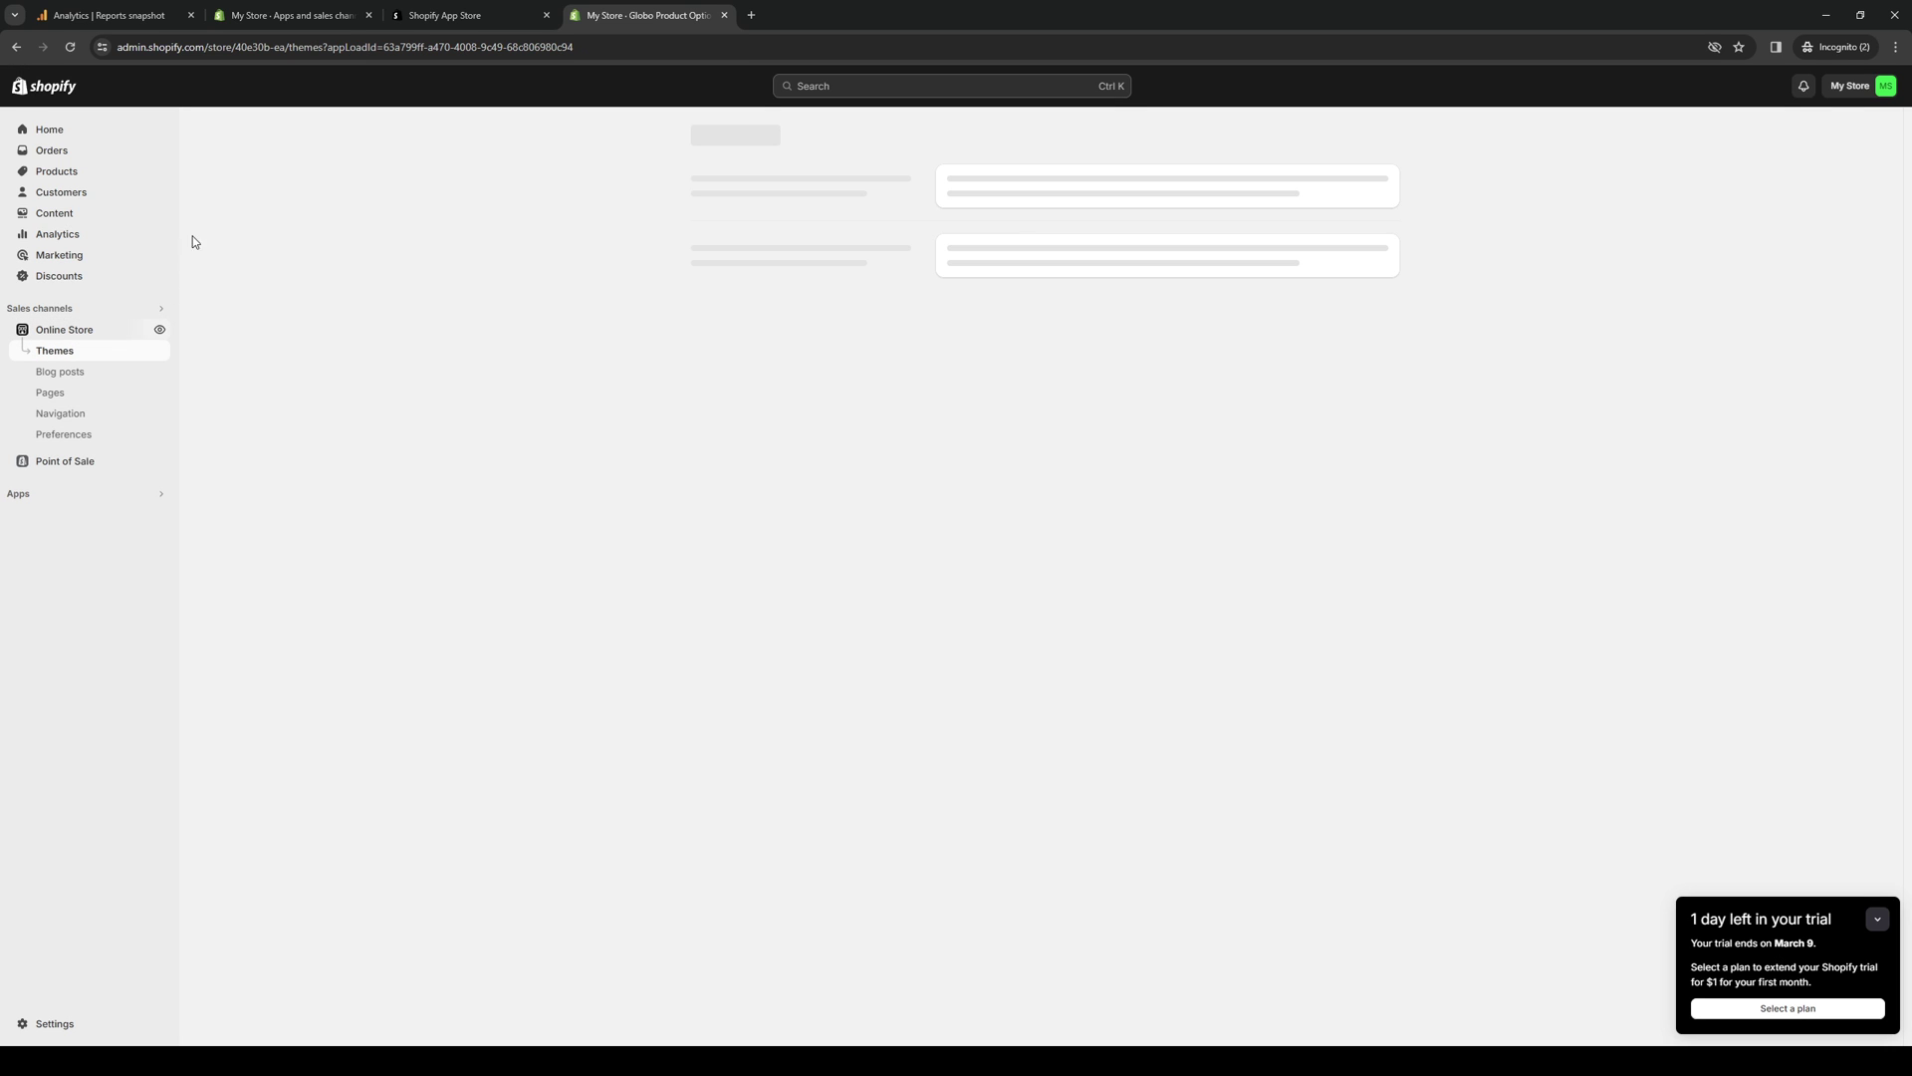
pyautogui.click(55, 493)
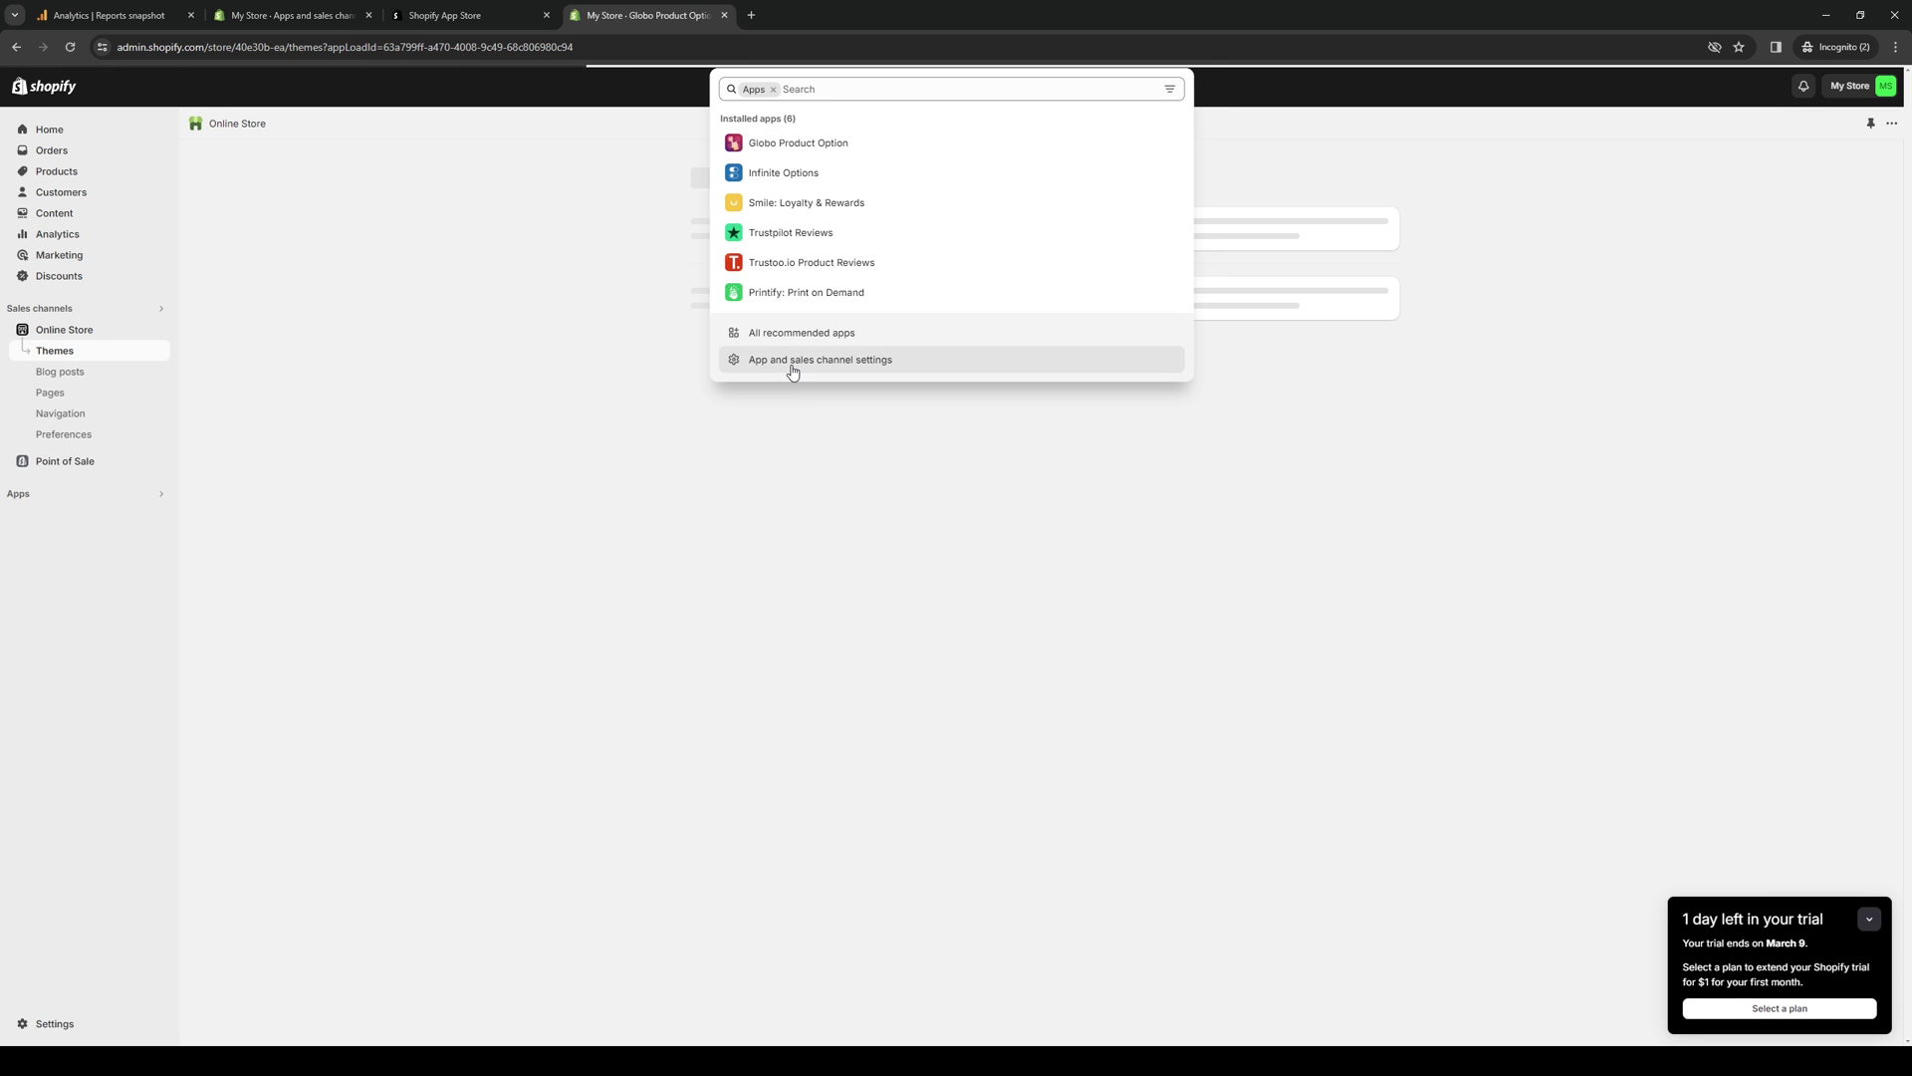
pyautogui.click(790, 360)
pyautogui.click(445, 14)
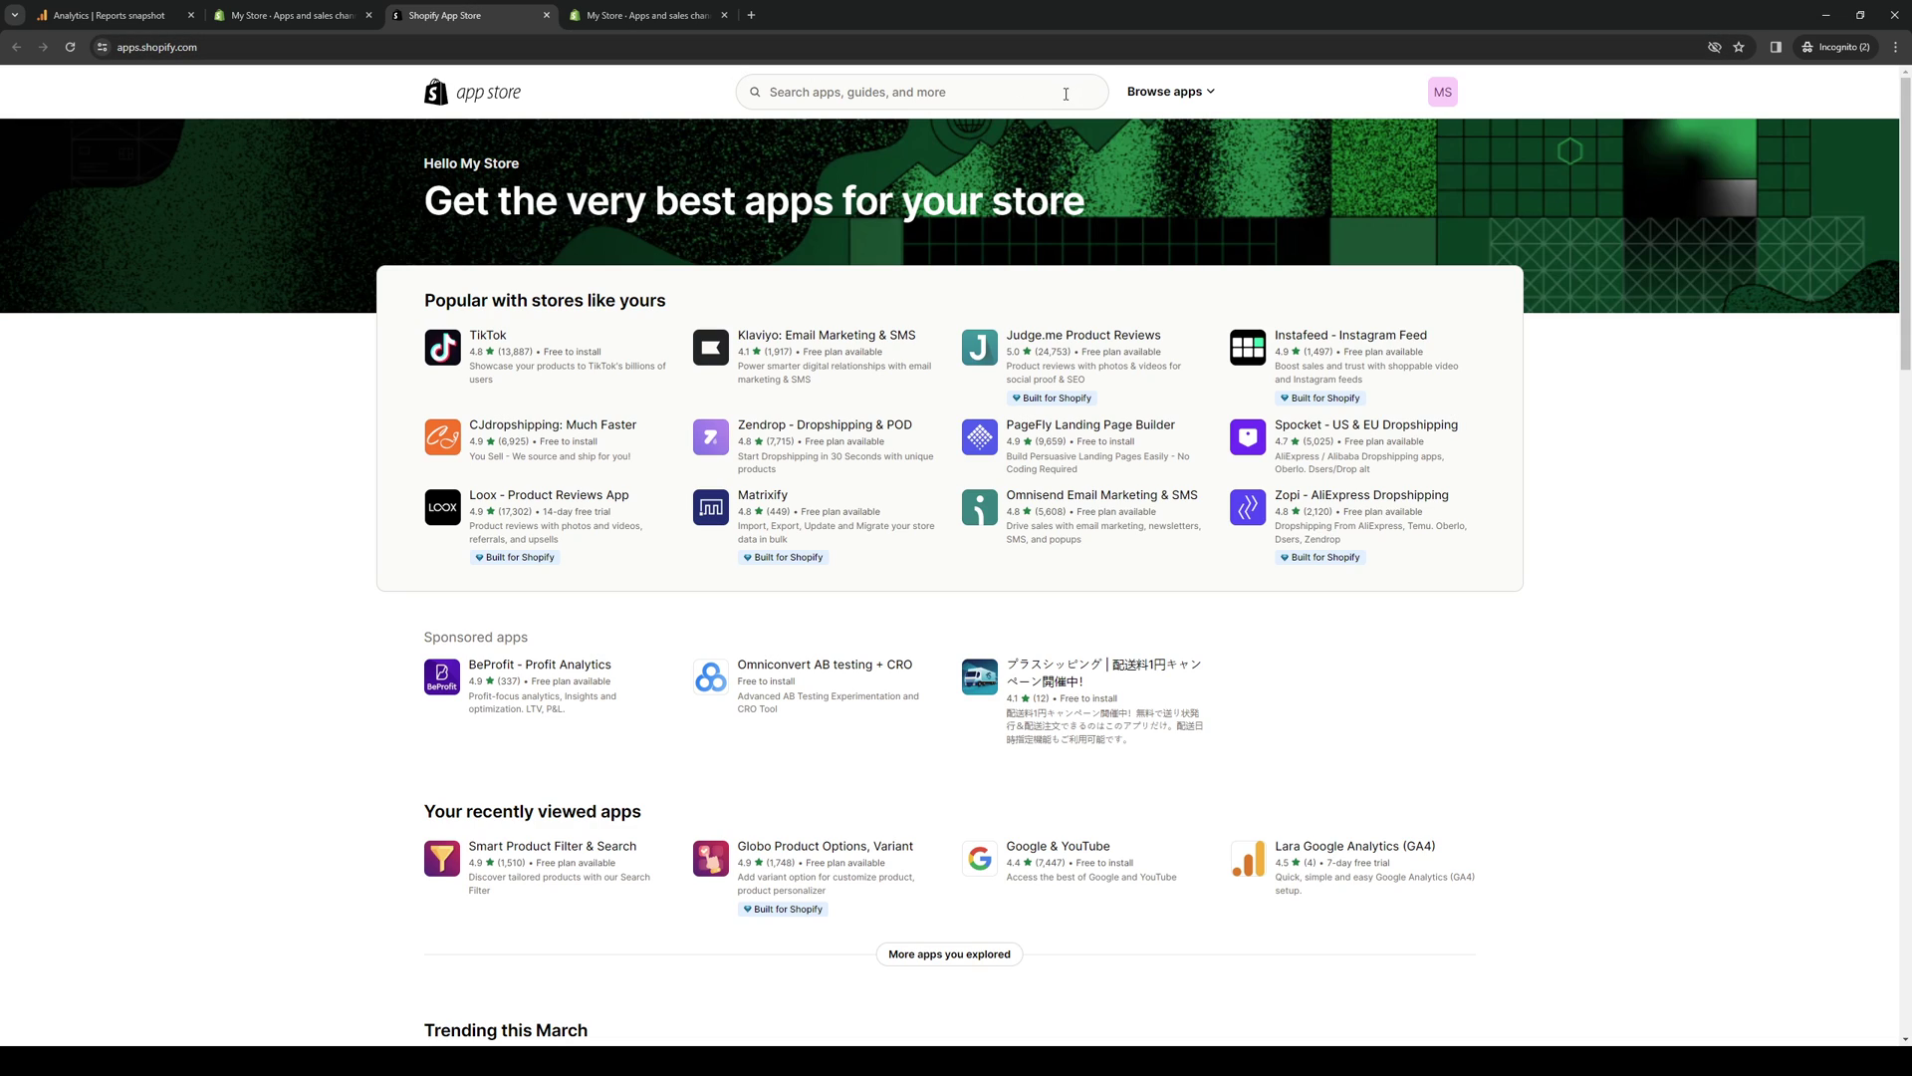
pyautogui.write('s')
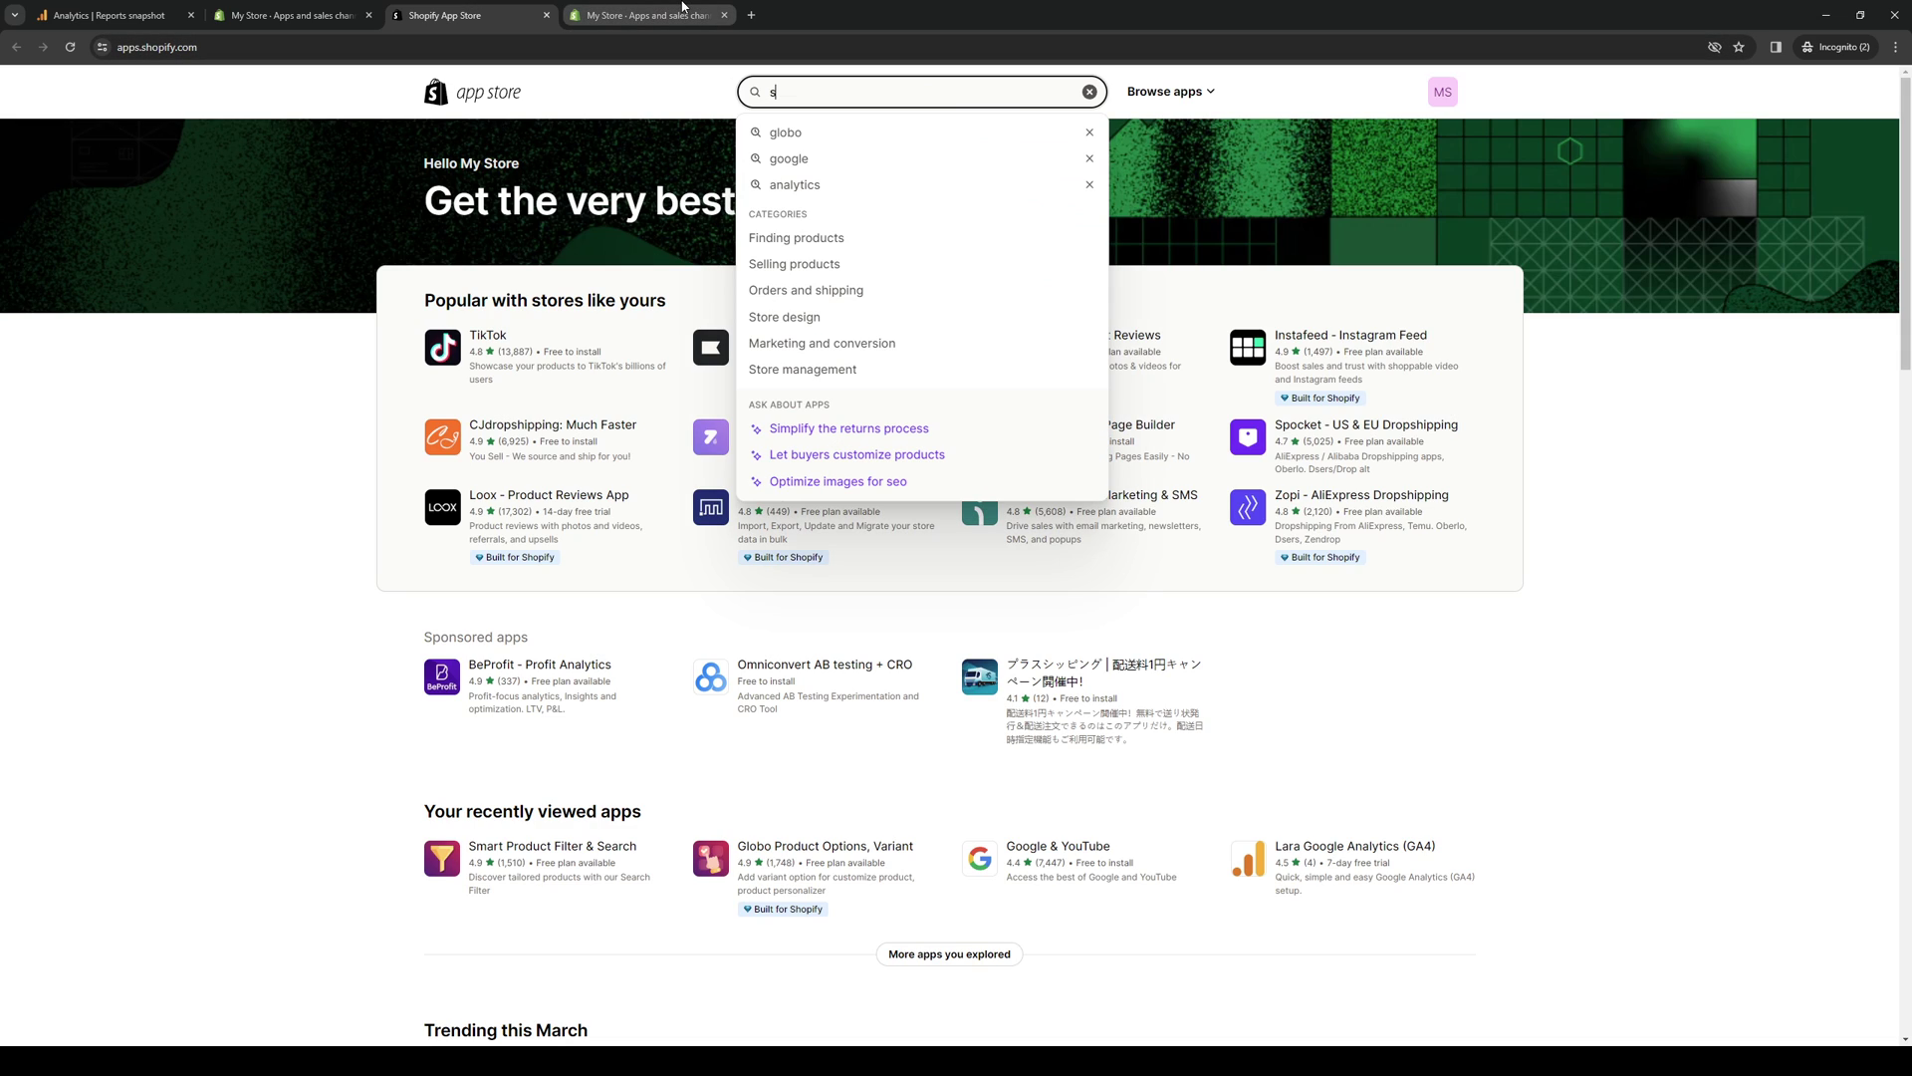
pyautogui.write('mart product ')
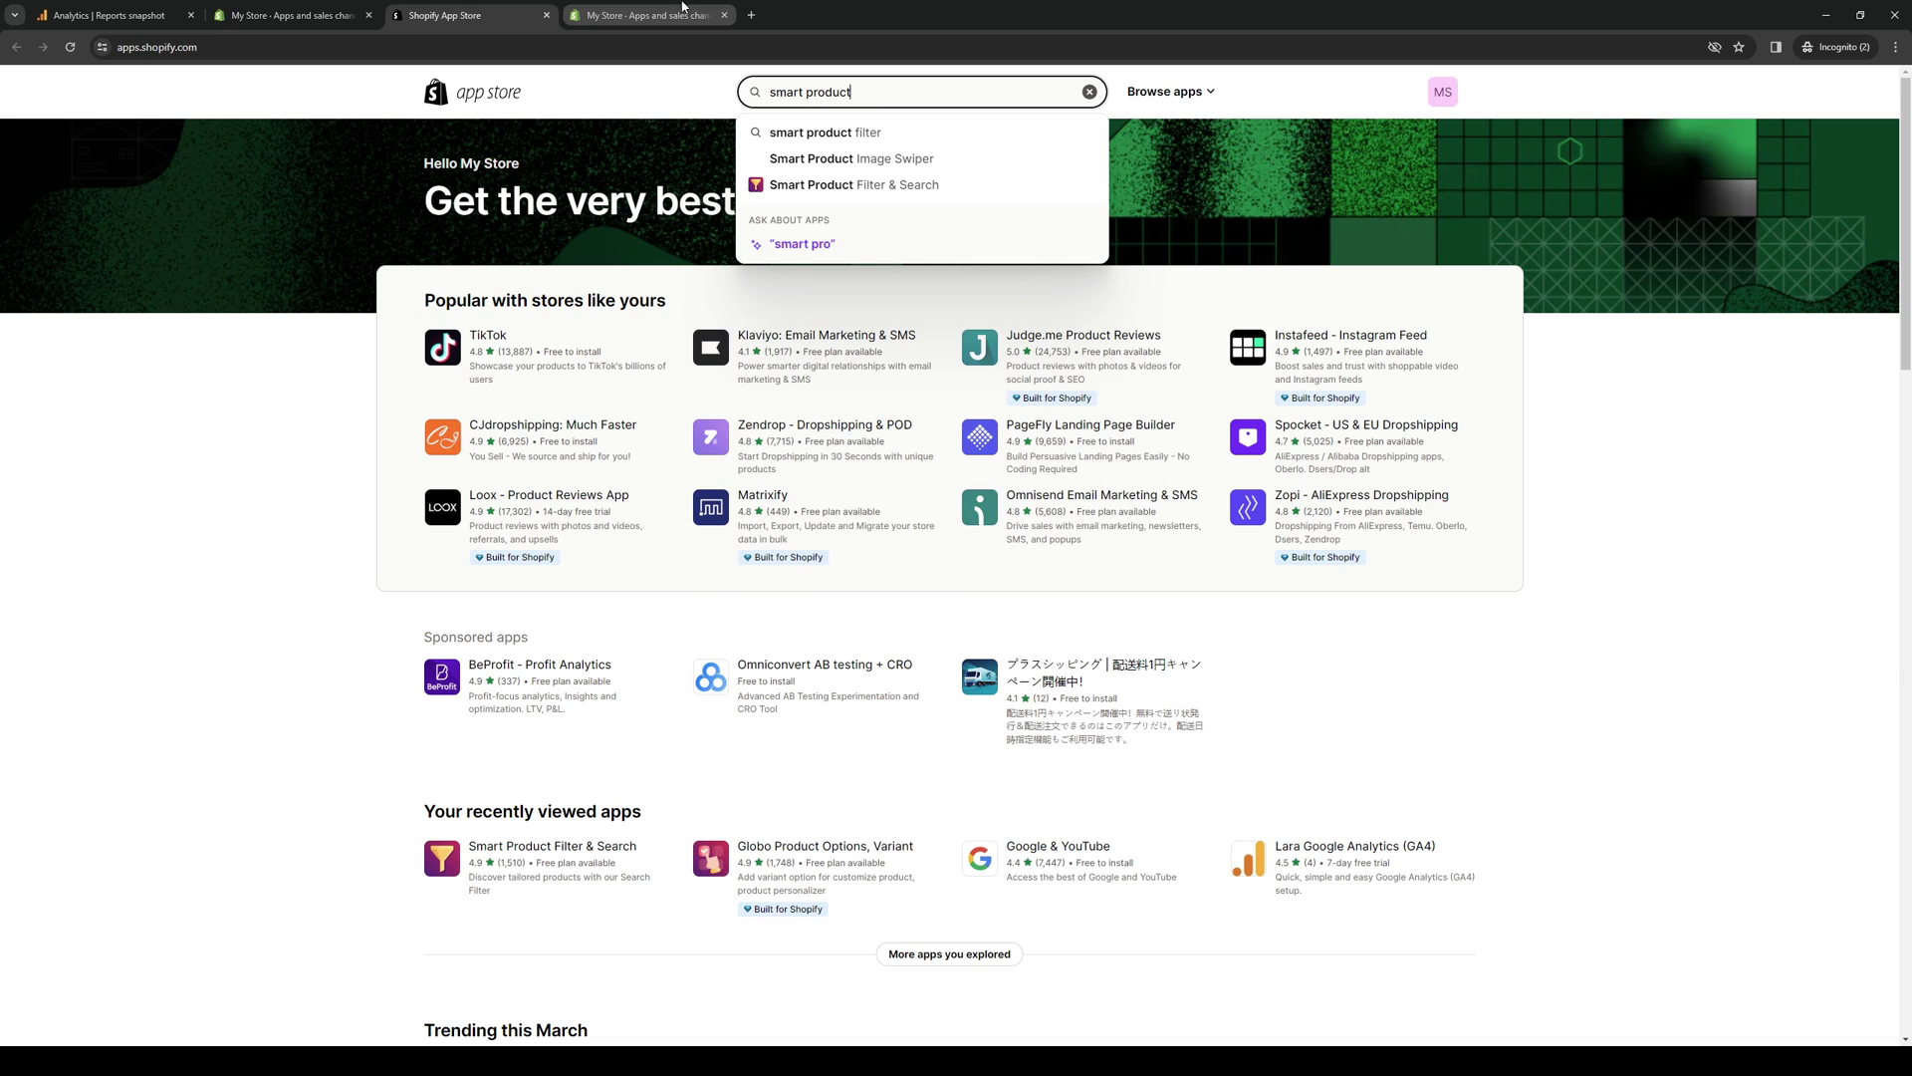
pyautogui.write('filter')
pyautogui.press('Return')
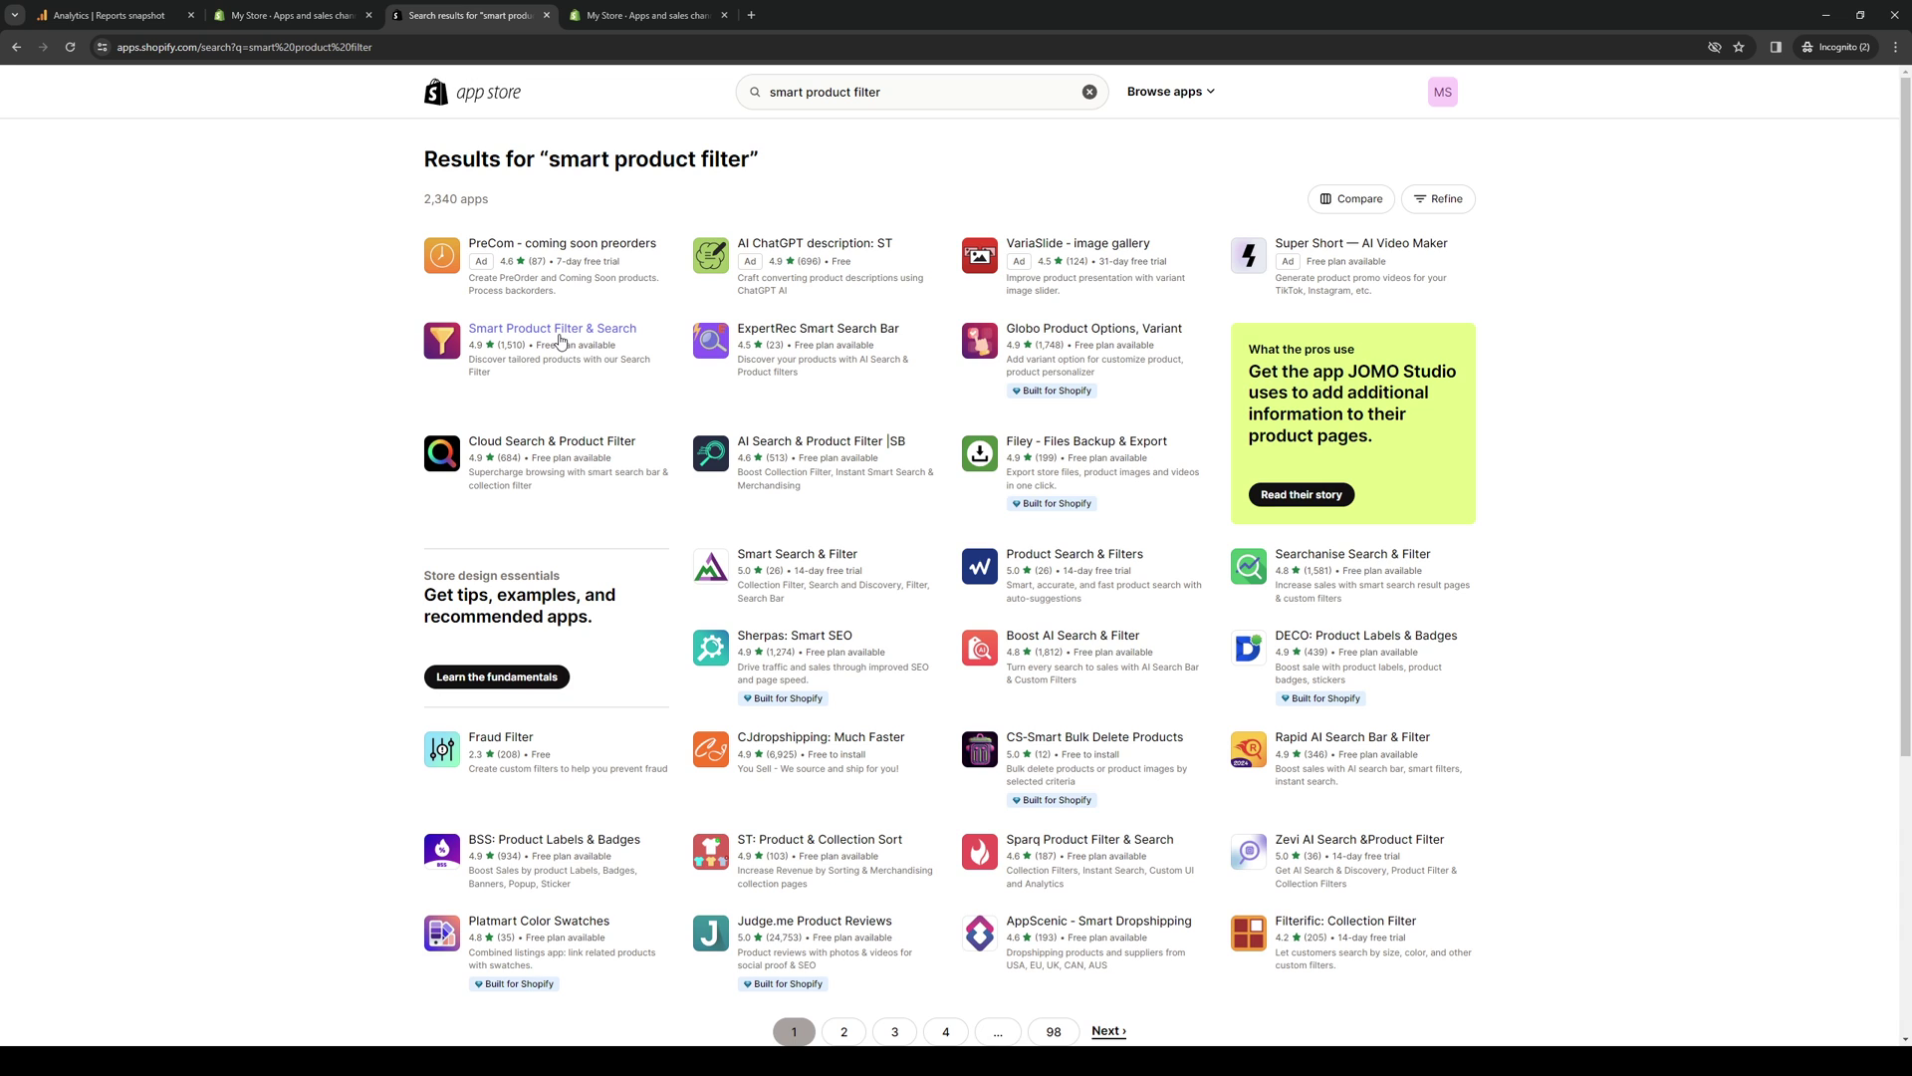
pyautogui.click(559, 339)
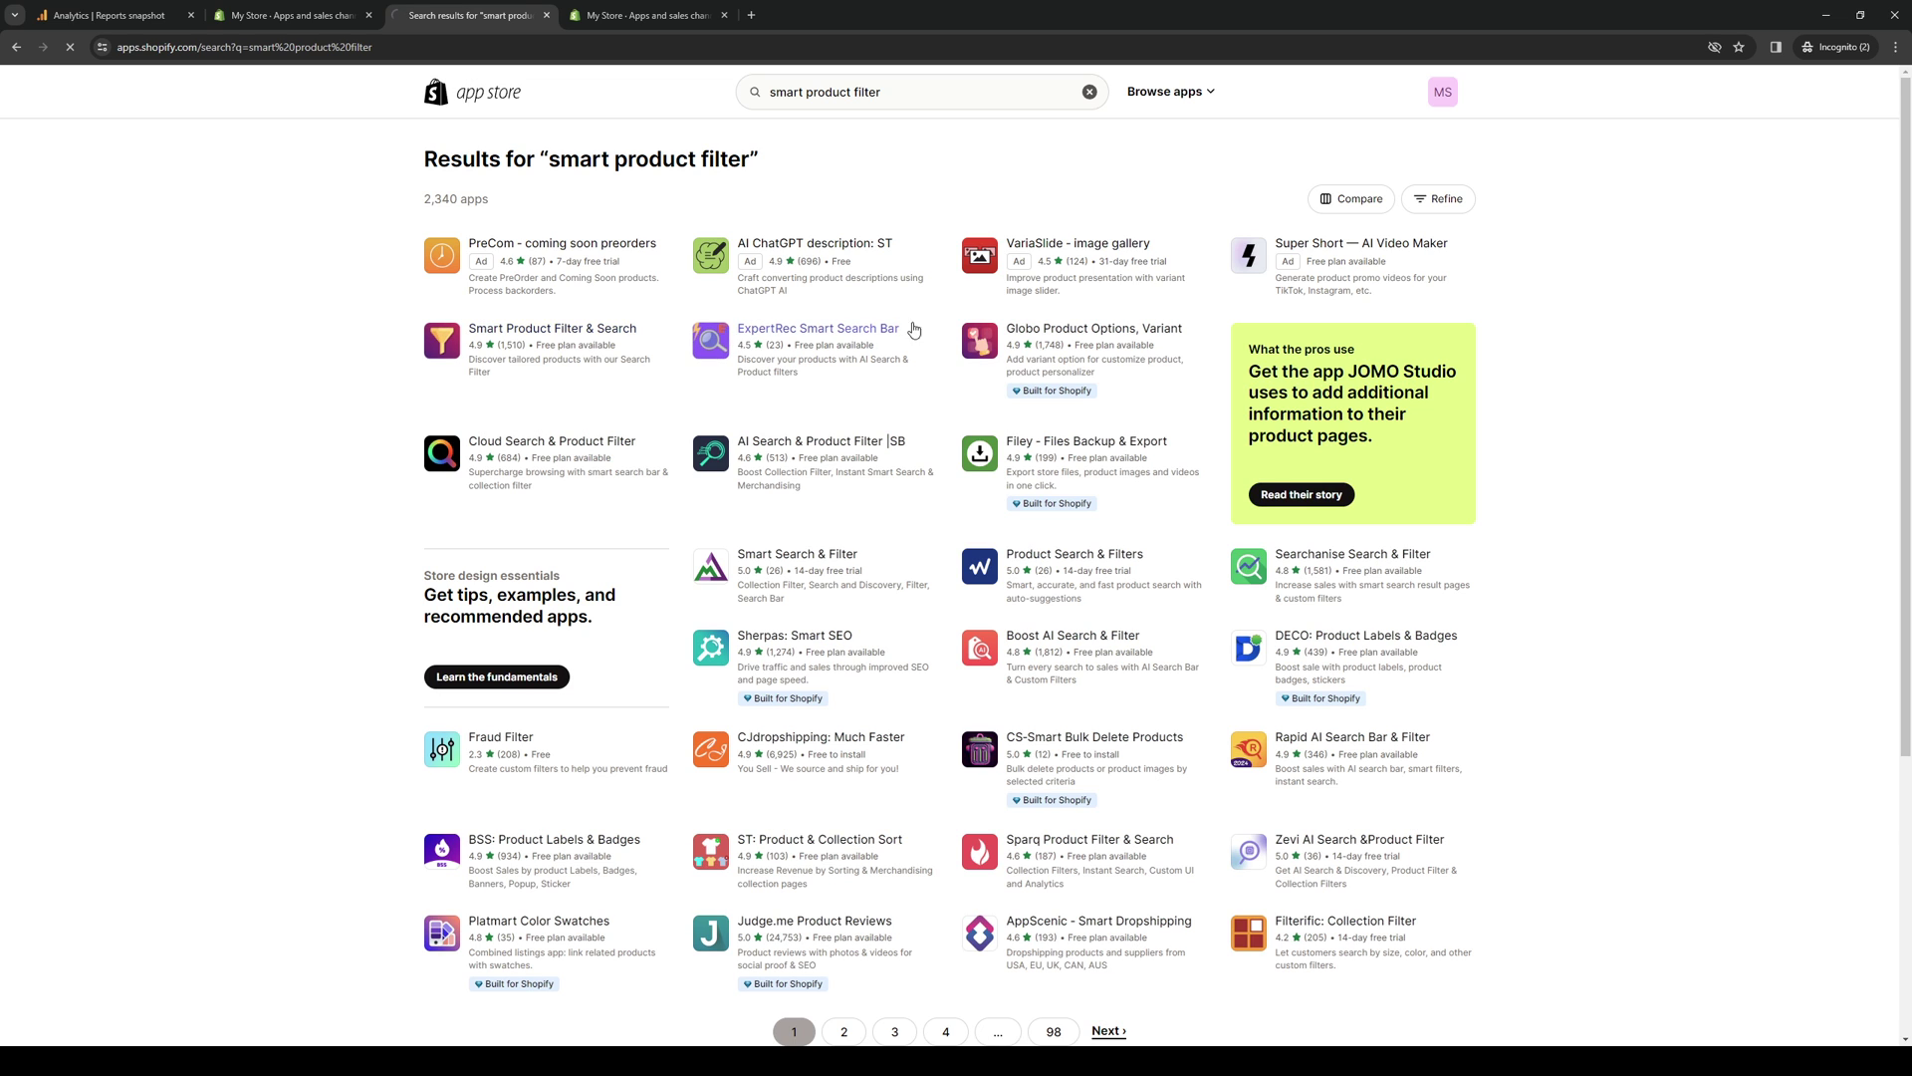
pyautogui.click(16, 47)
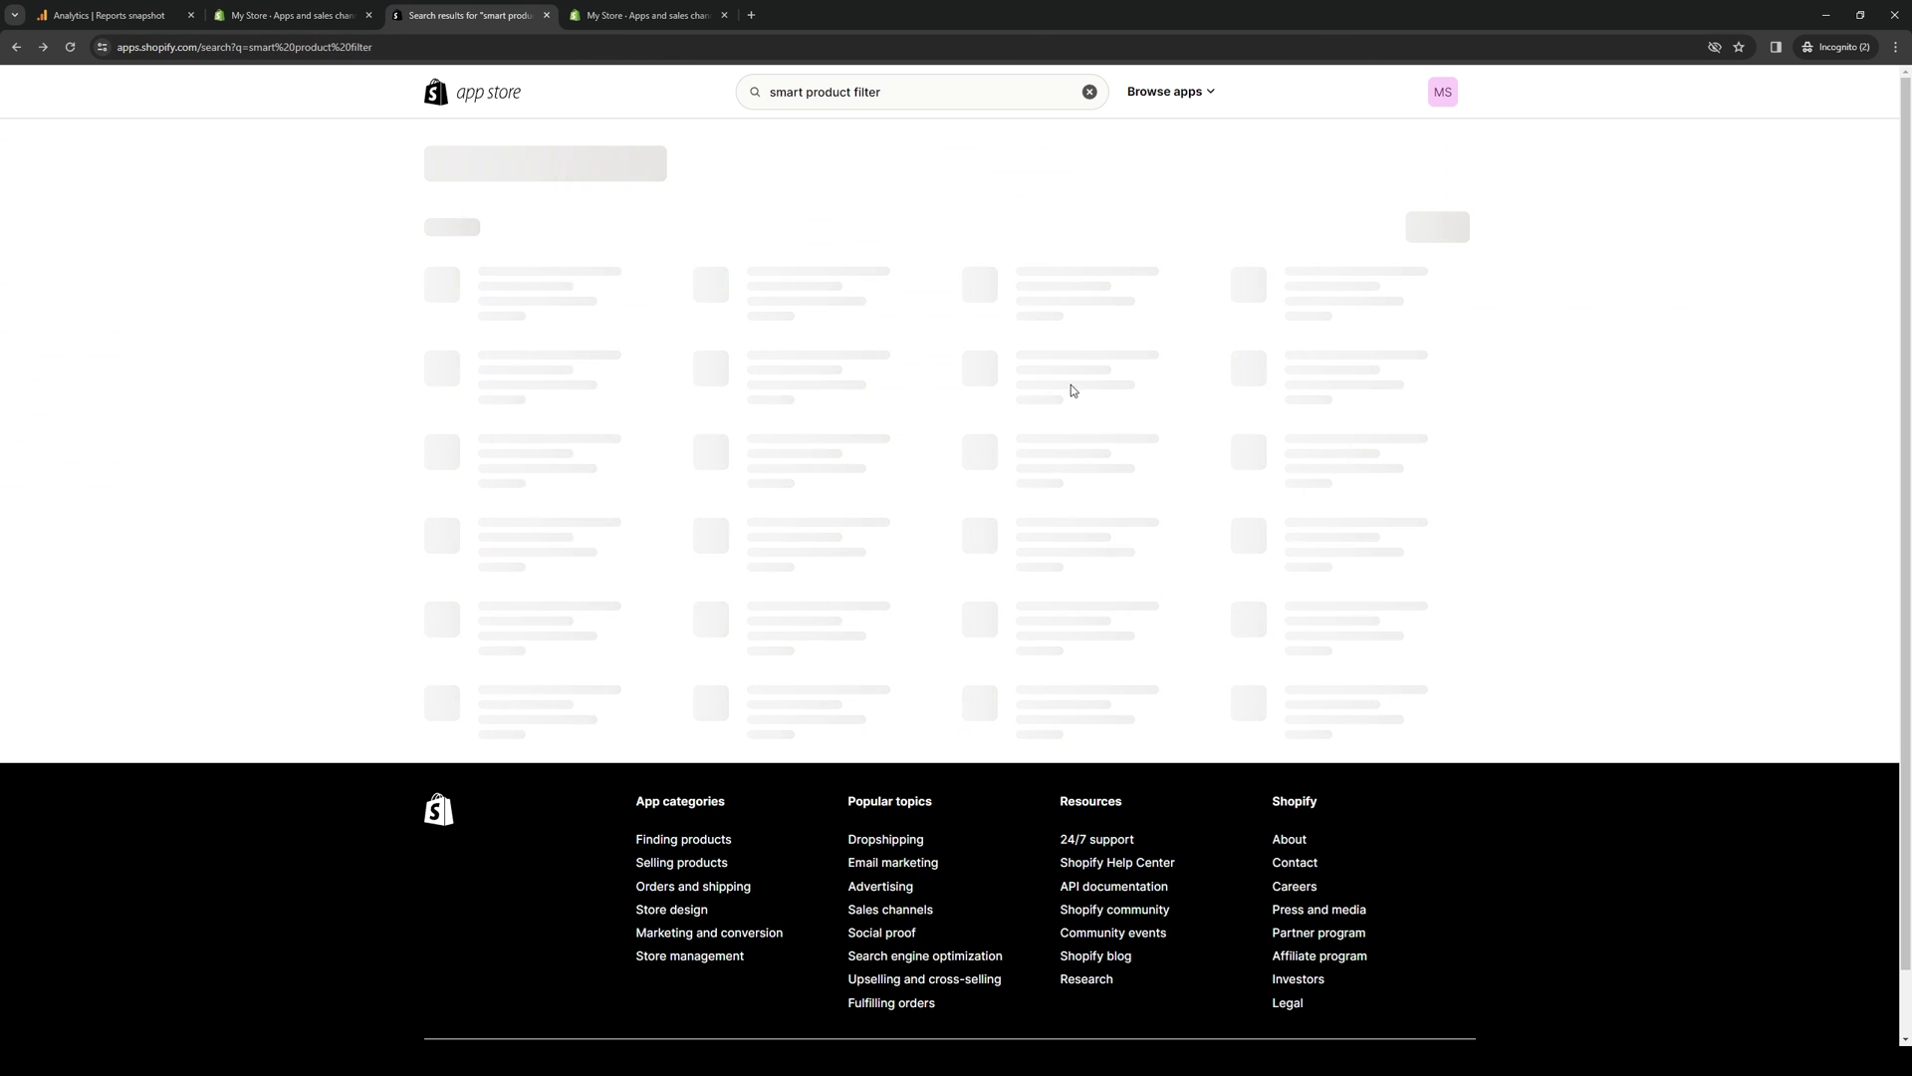
pyautogui.hotkey('alt', 'Left')
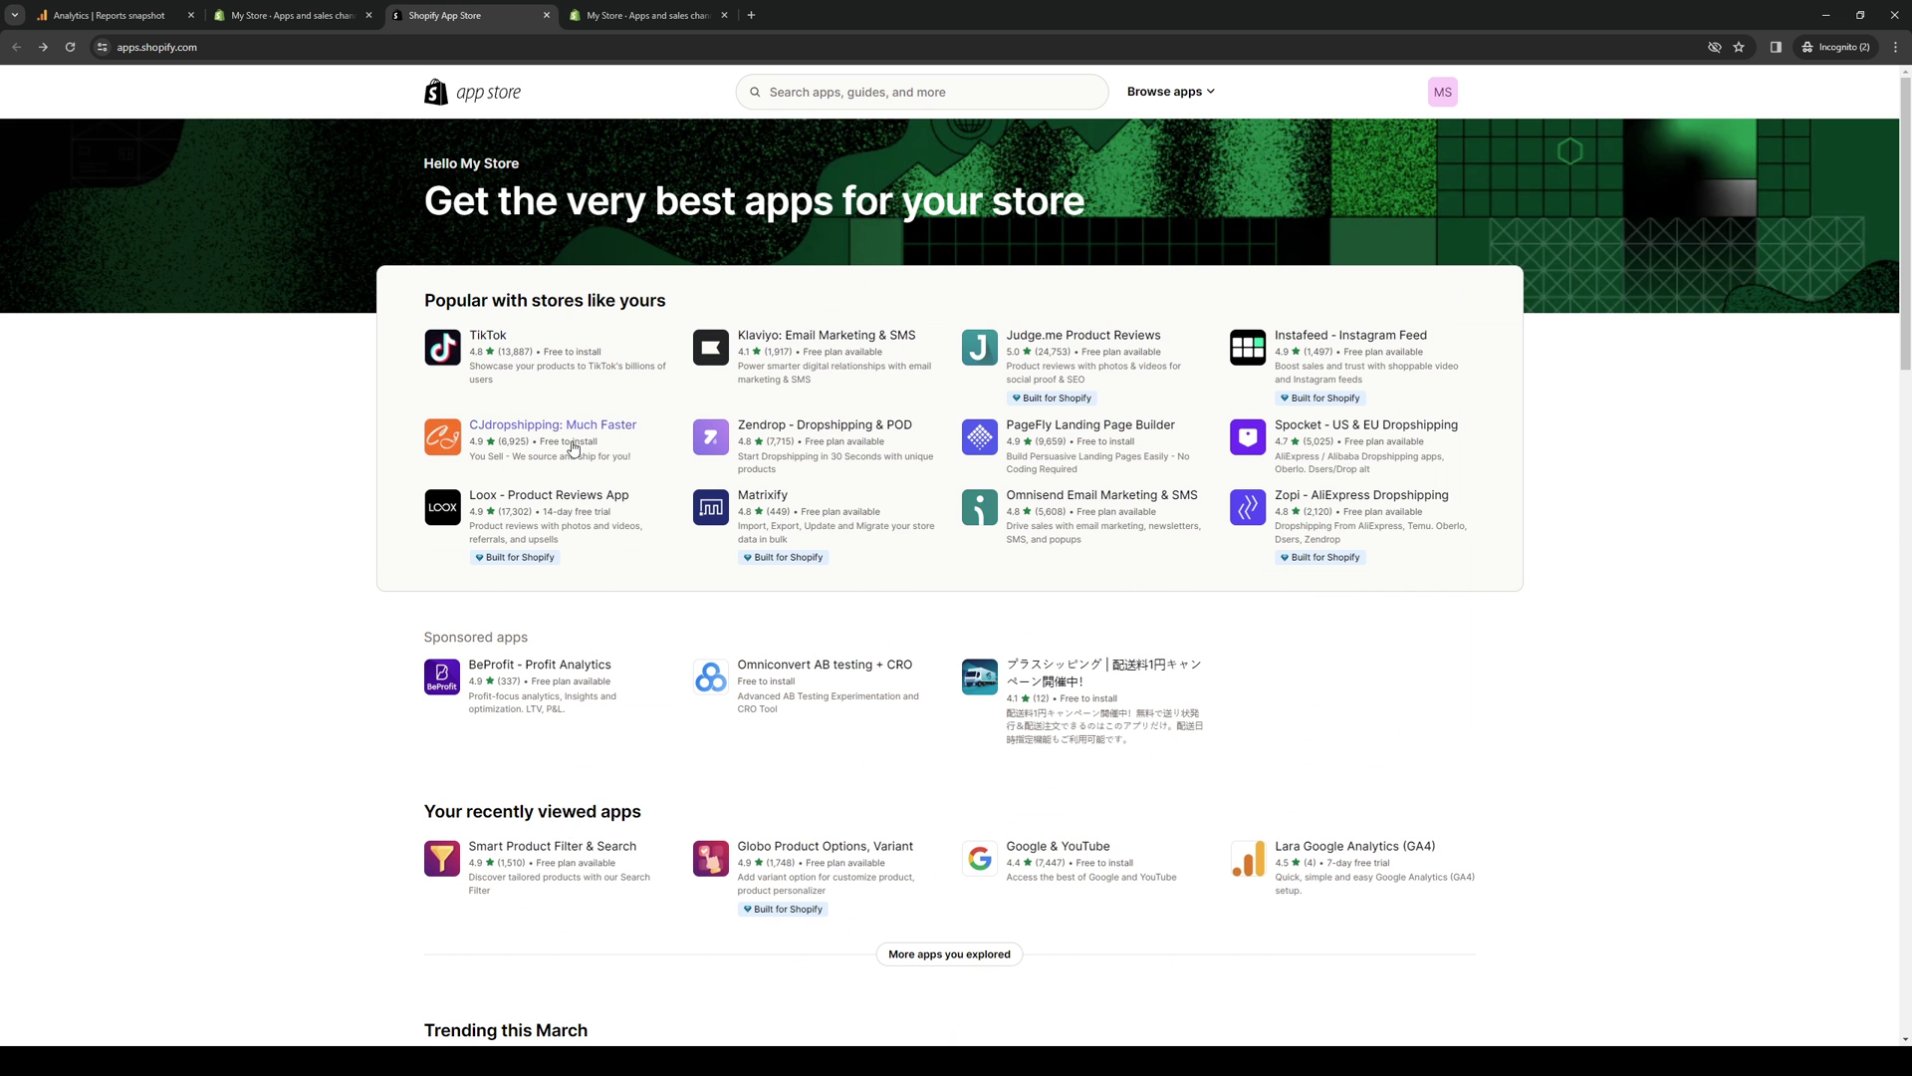
pyautogui.hotkey('alt', 'Right')
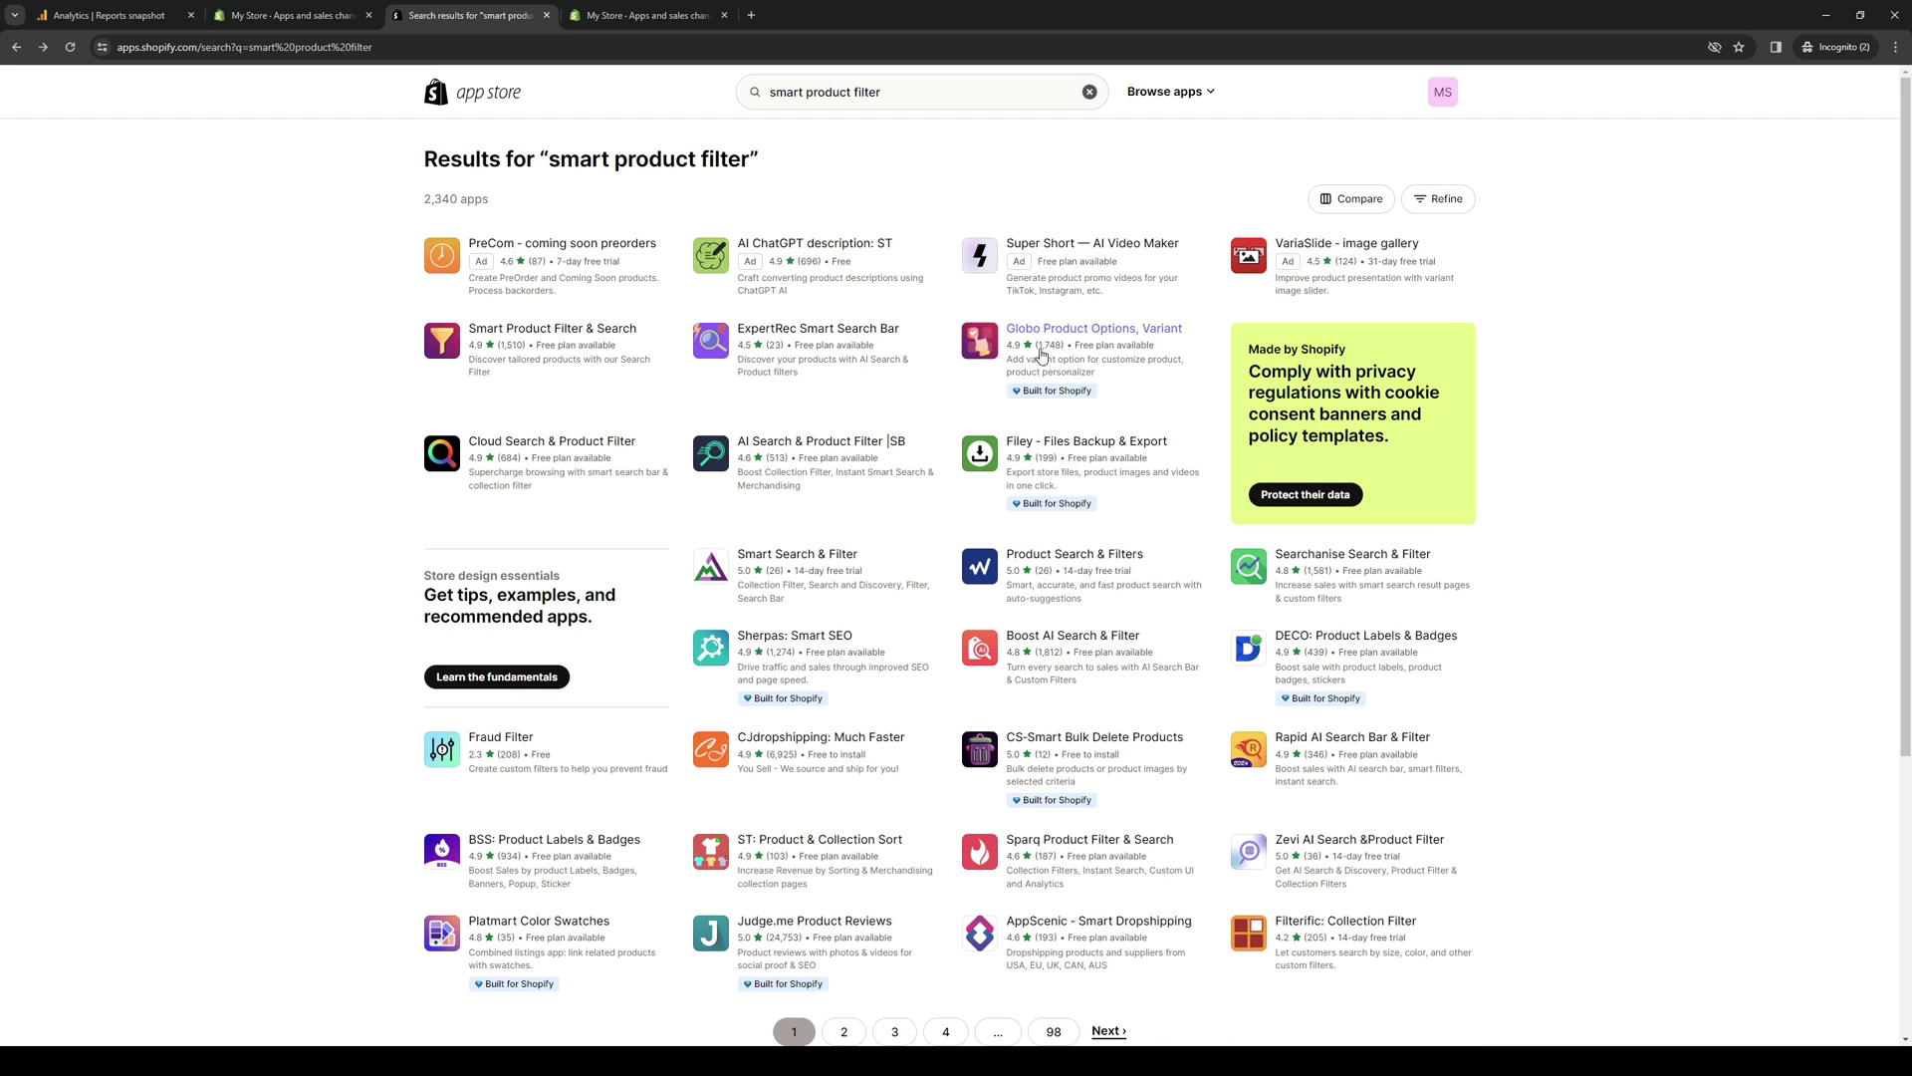
# Install Globo Product Options from its listing, then go to the Smart Product Filter & Search listing
pyautogui.keyDown('ctrl'); pyautogui.click(1044, 333); pyautogui.keyUp('ctrl')
pyautogui.moveTo(647, 15); pyautogui.dragTo(556, 5)
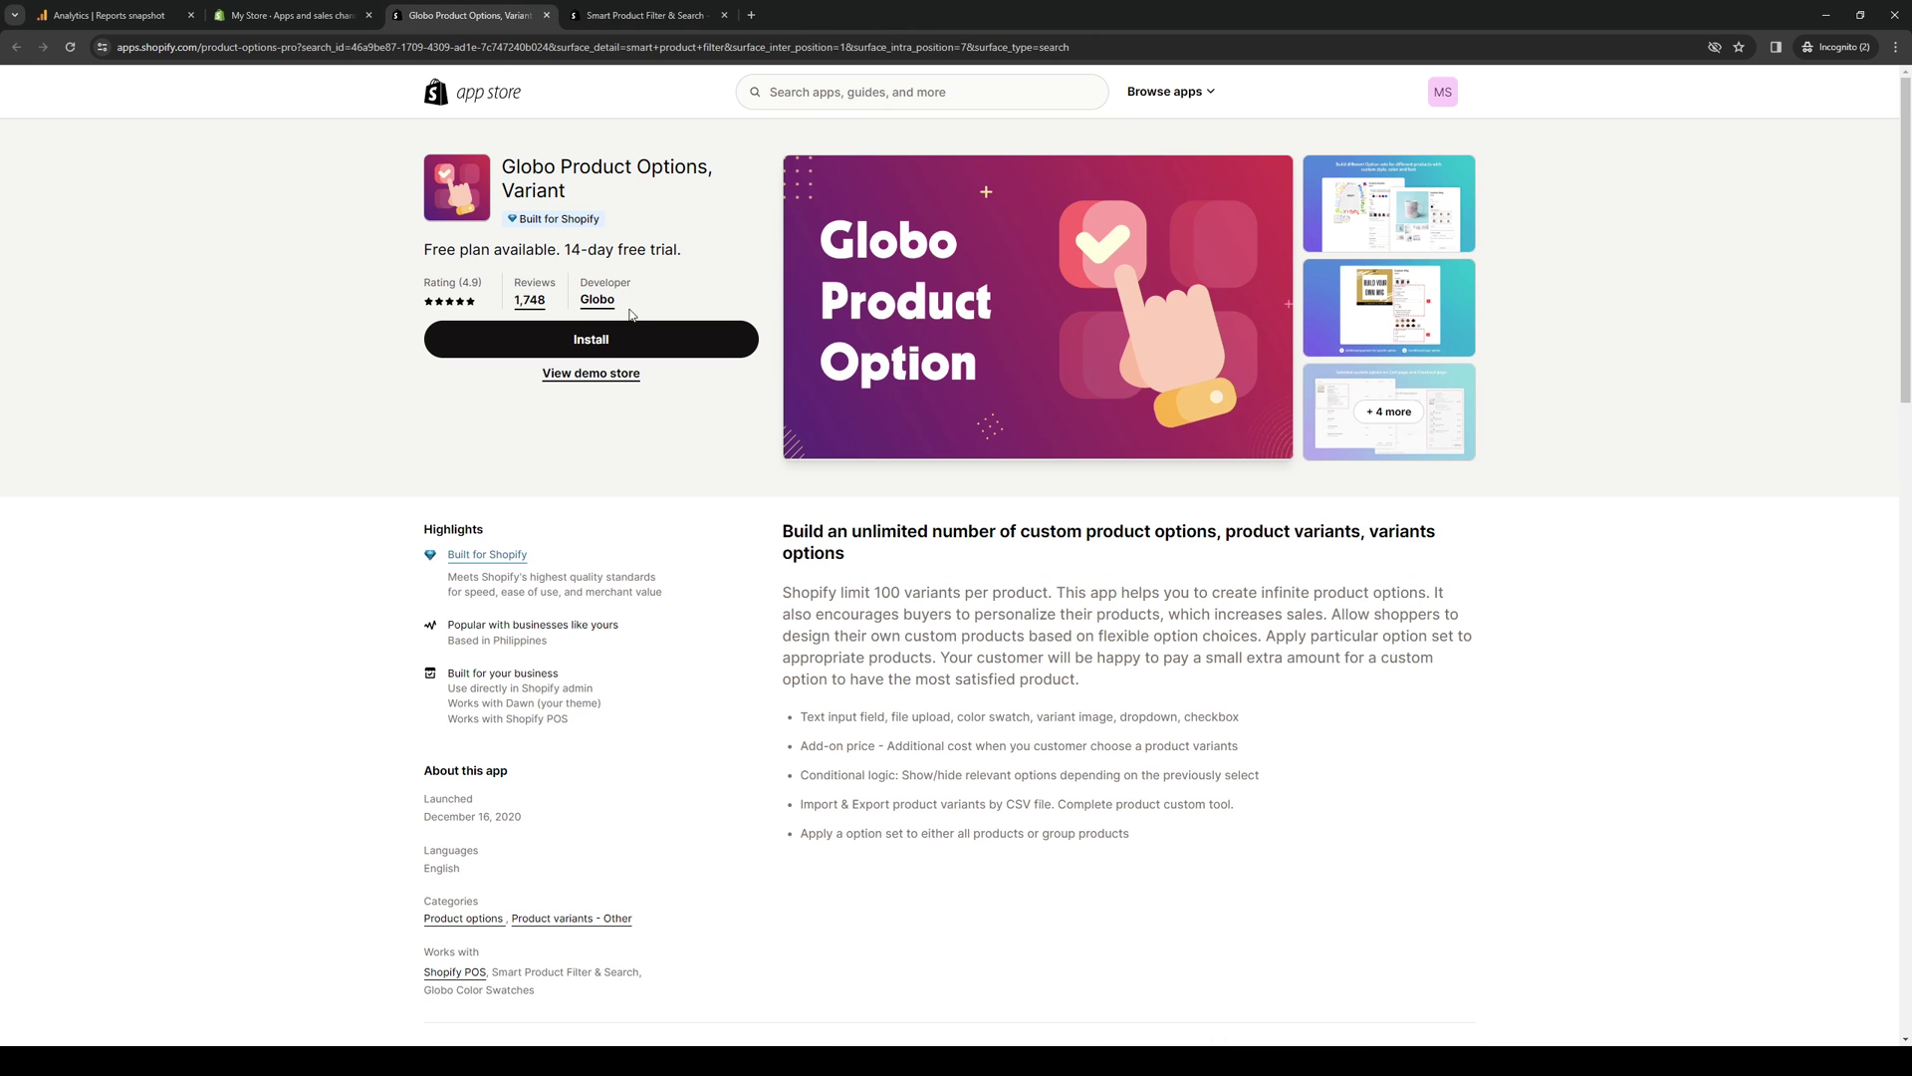
pyautogui.click(628, 334)
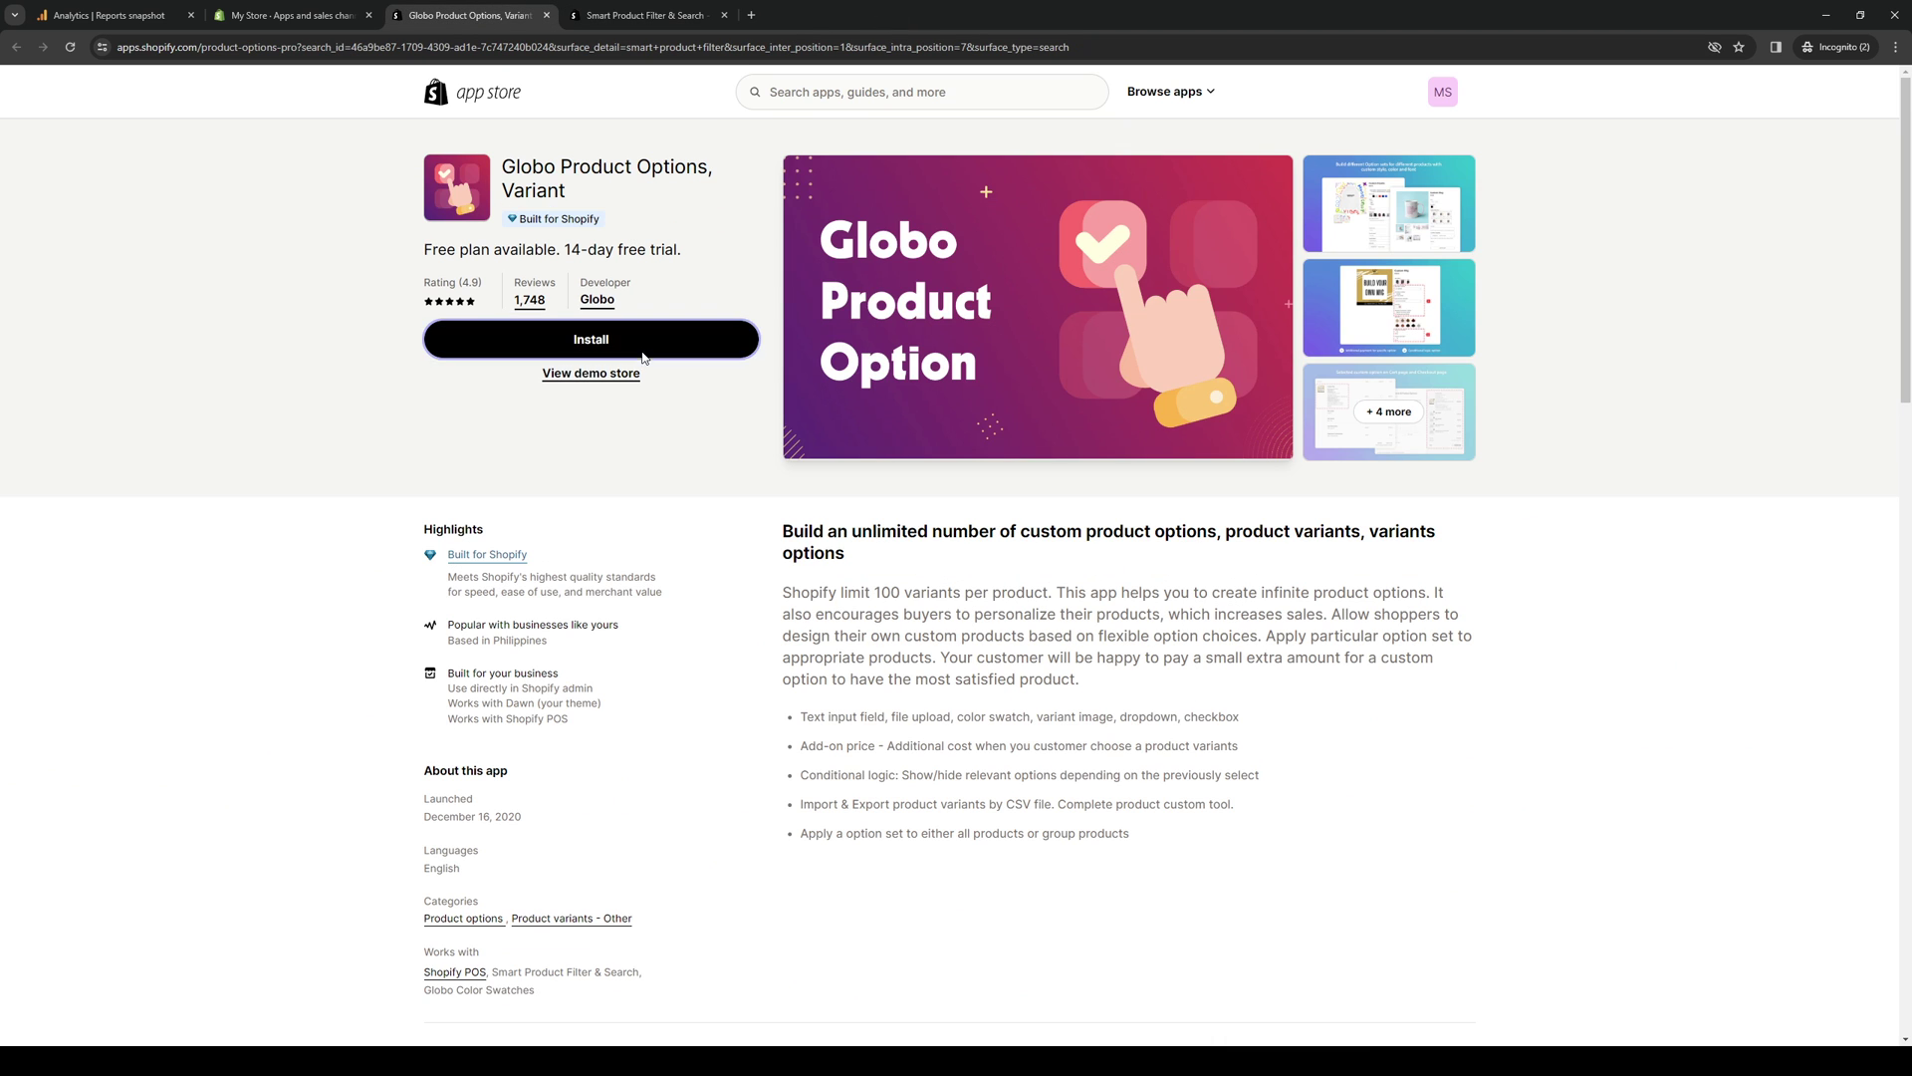
pyautogui.hotkey('ctrl', 'shift', 'Tab')
pyautogui.click(748, 8)
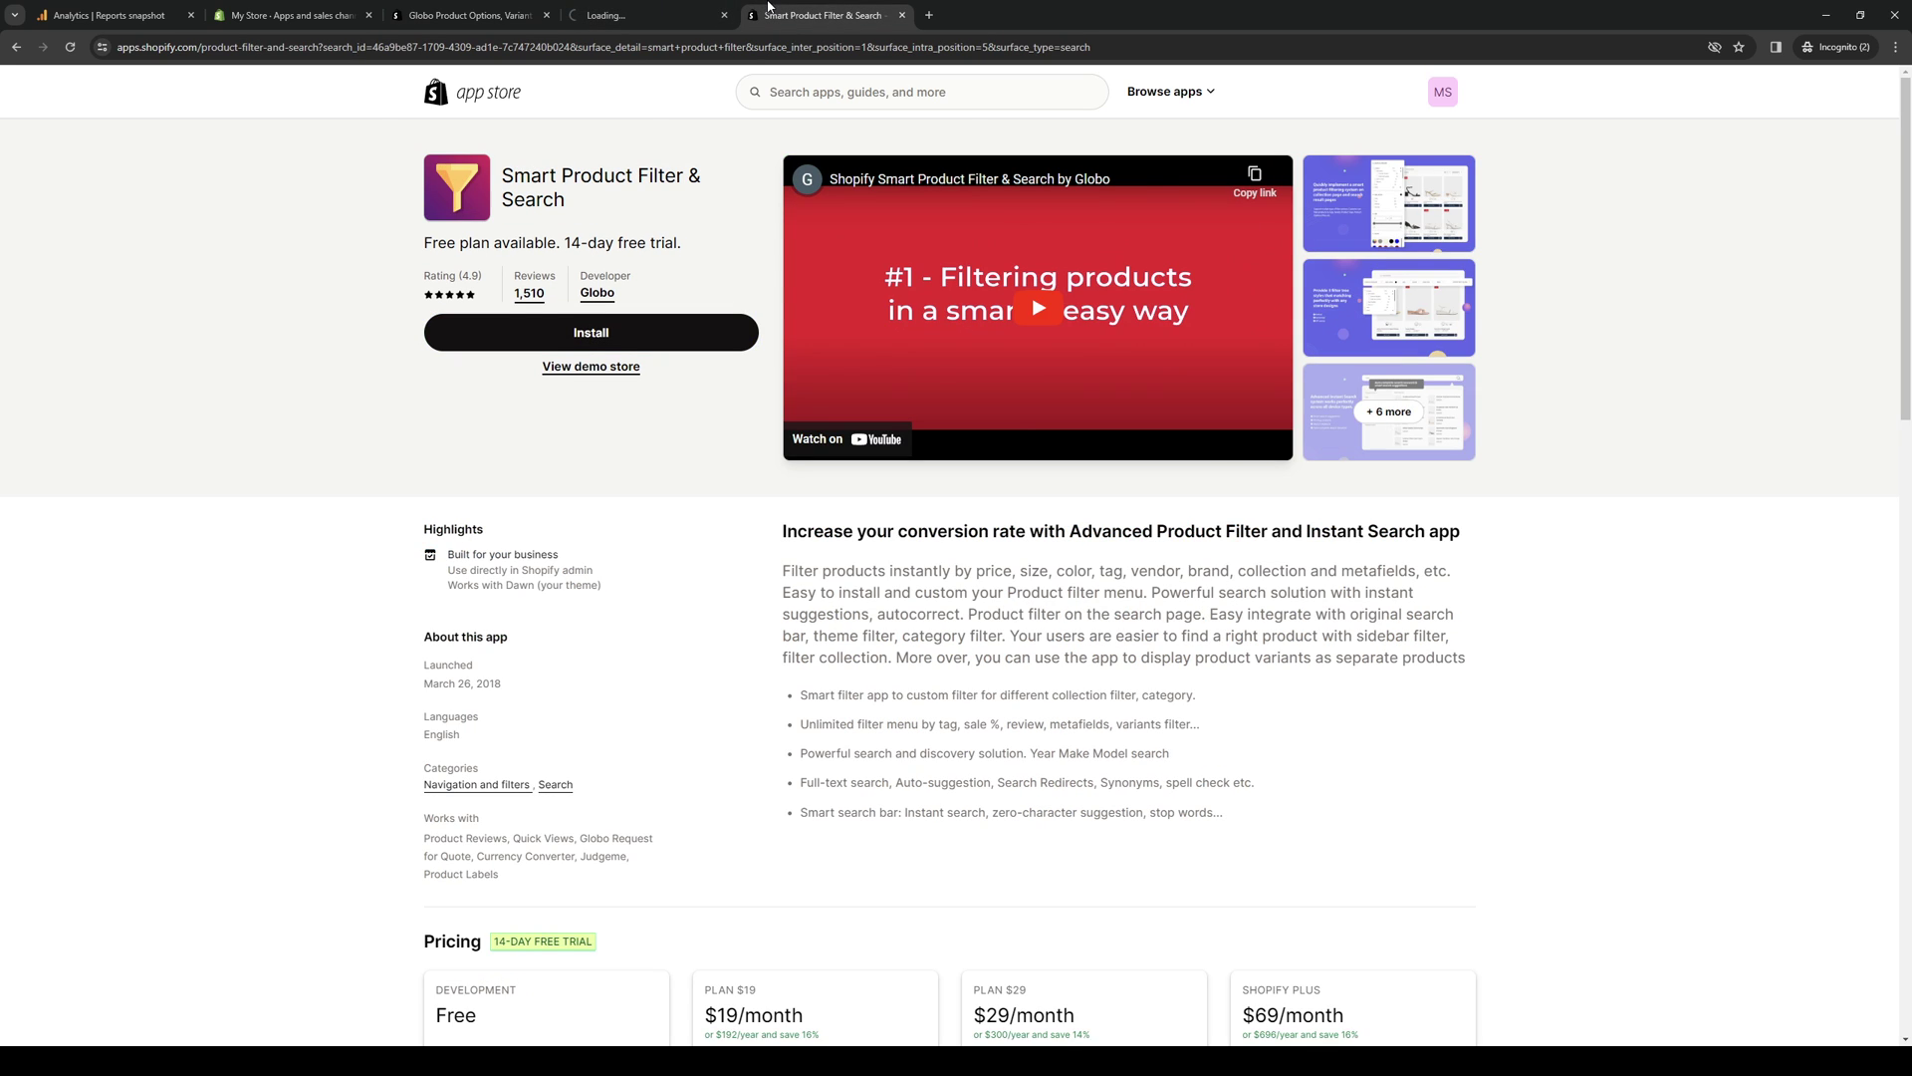
pyautogui.click(647, 14)
pyautogui.click(476, 8)
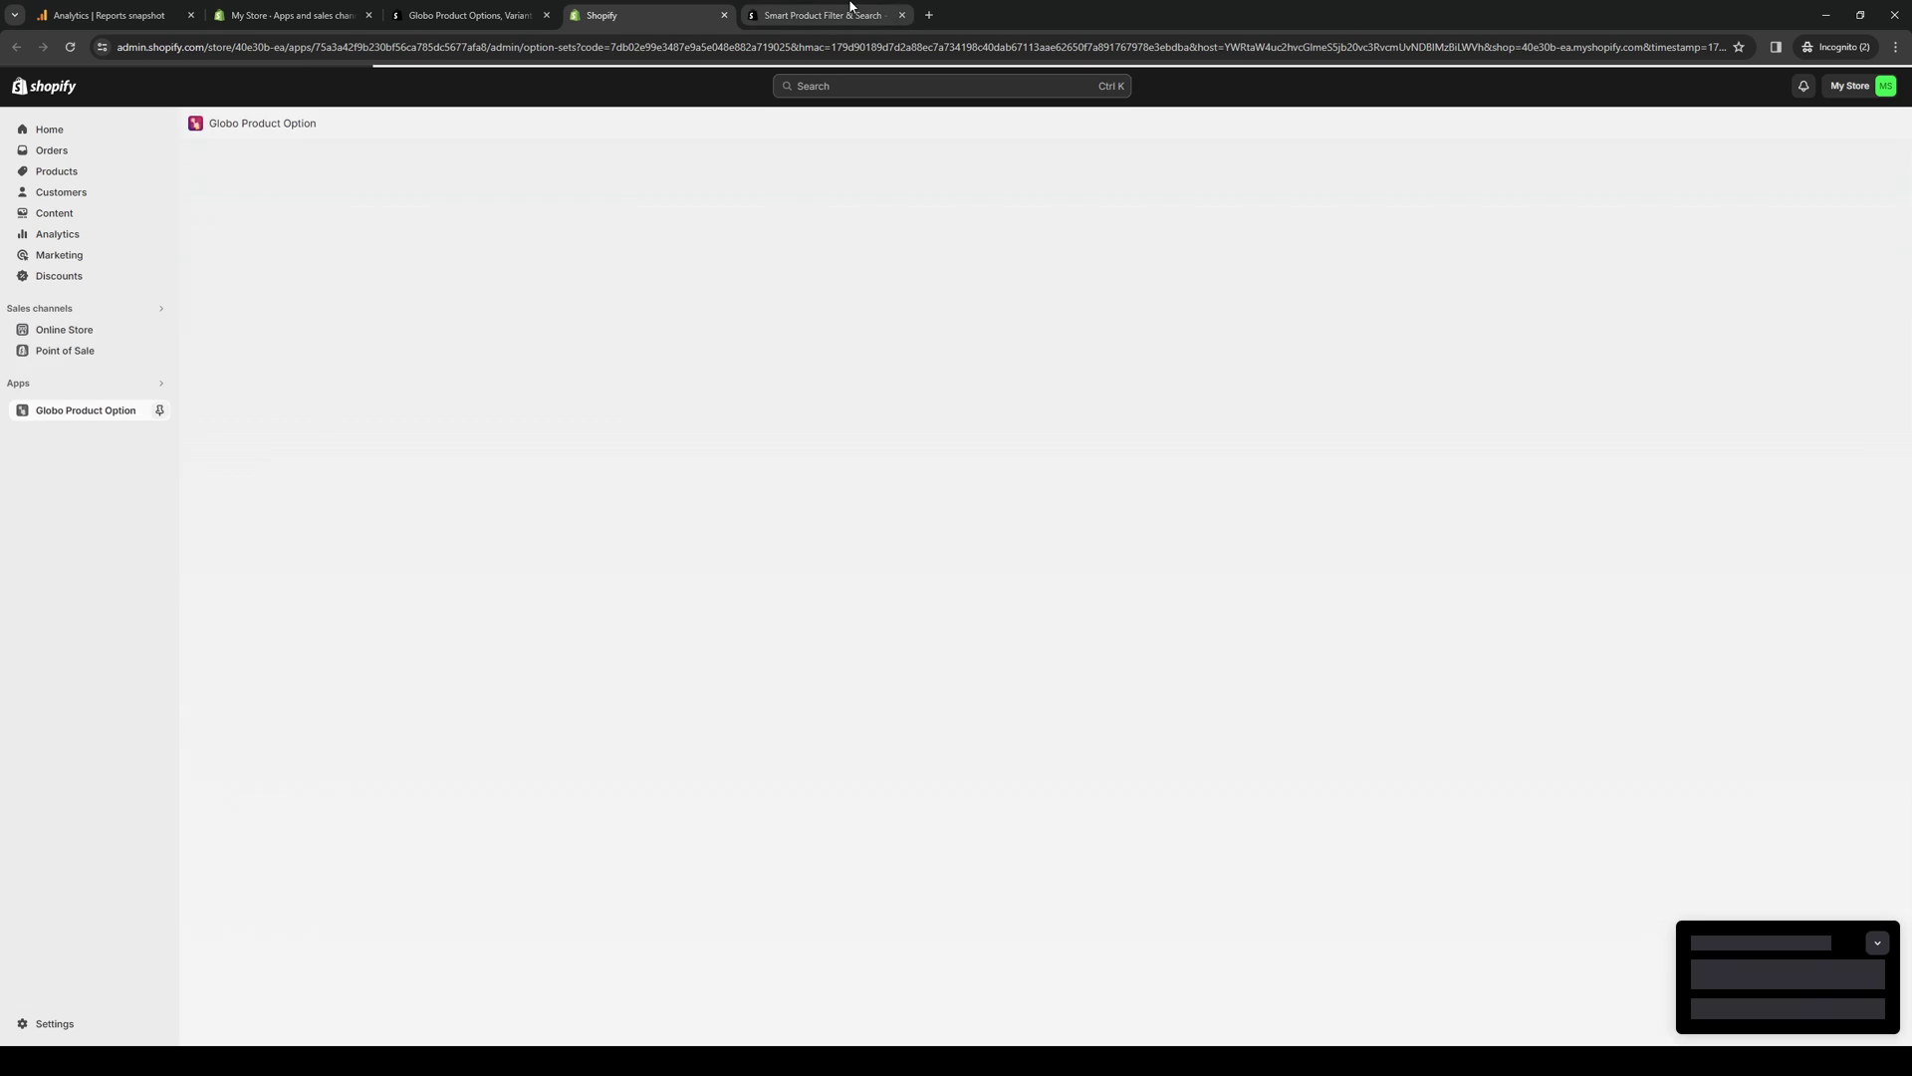
pyautogui.click(850, 12)
# Approve the Smart Product Filter & Search installation
pyautogui.click(647, 15)
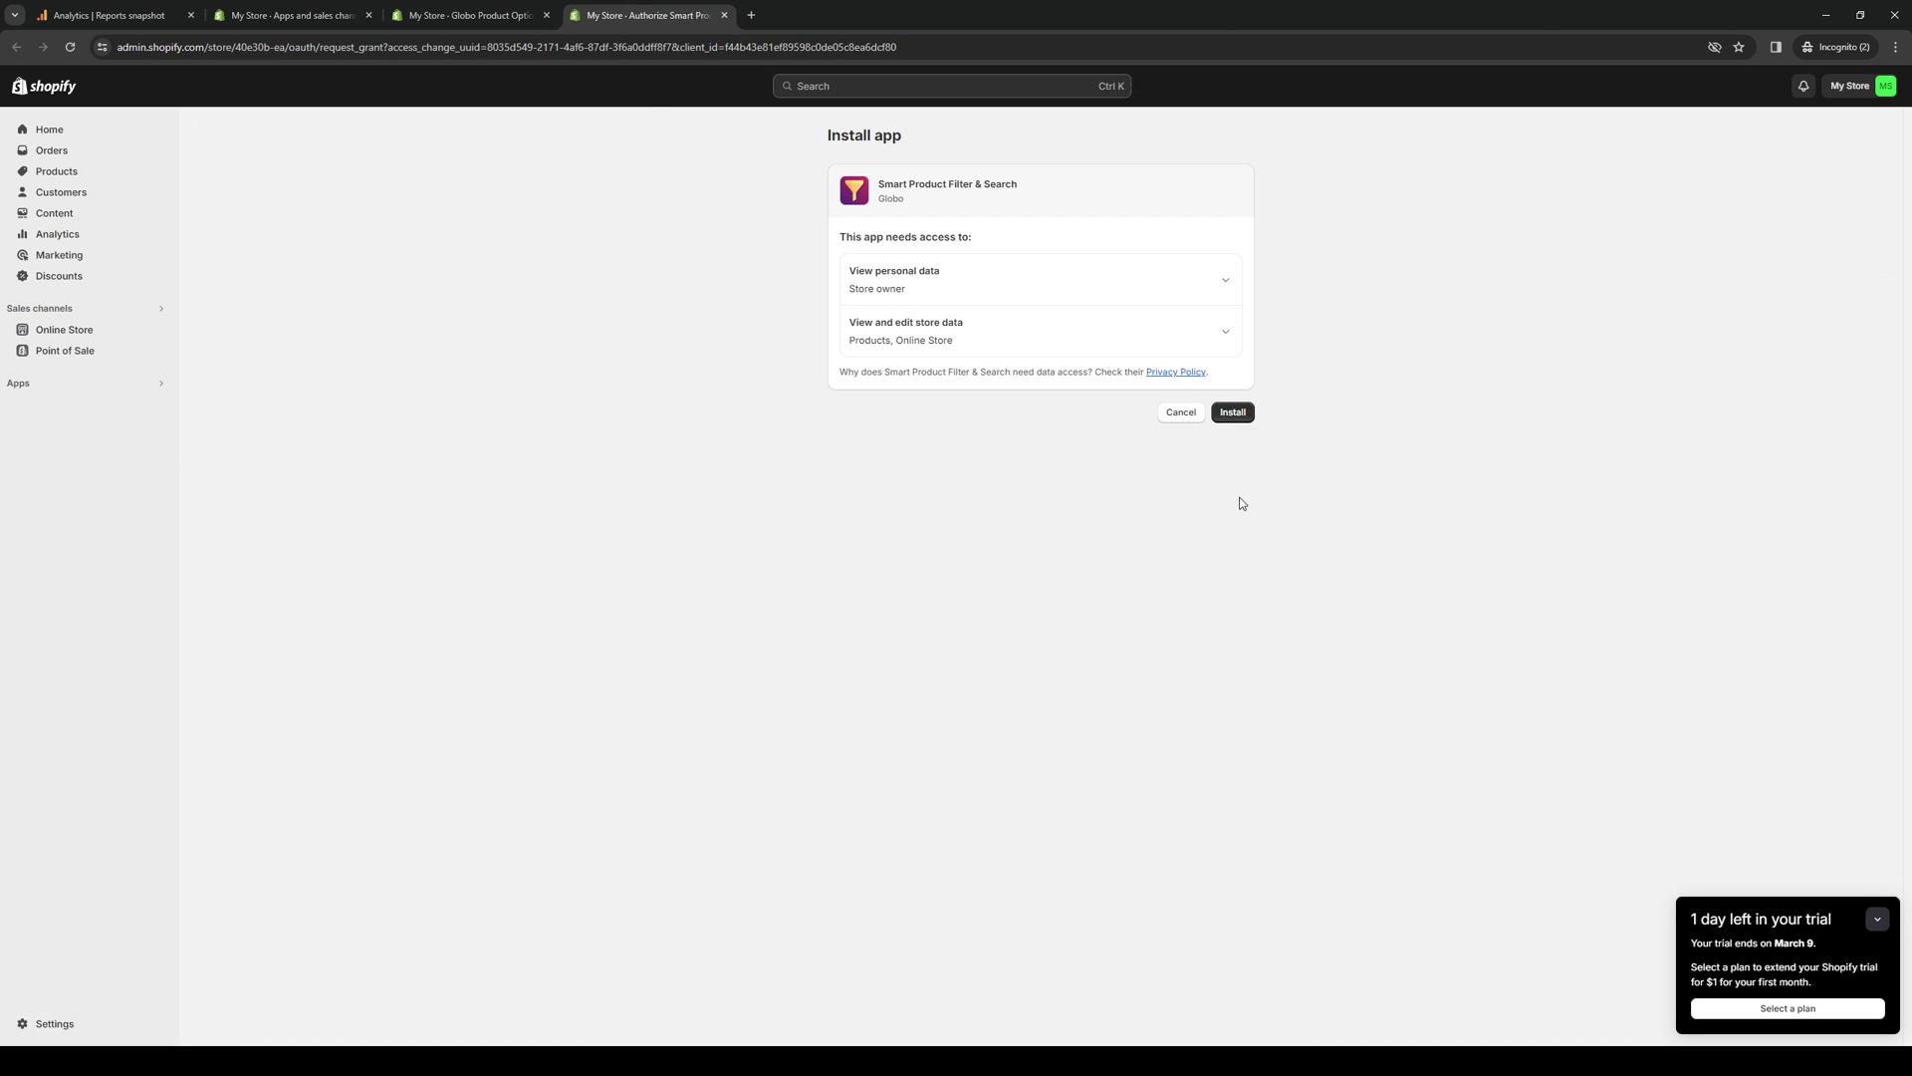
pyautogui.click(1233, 412)
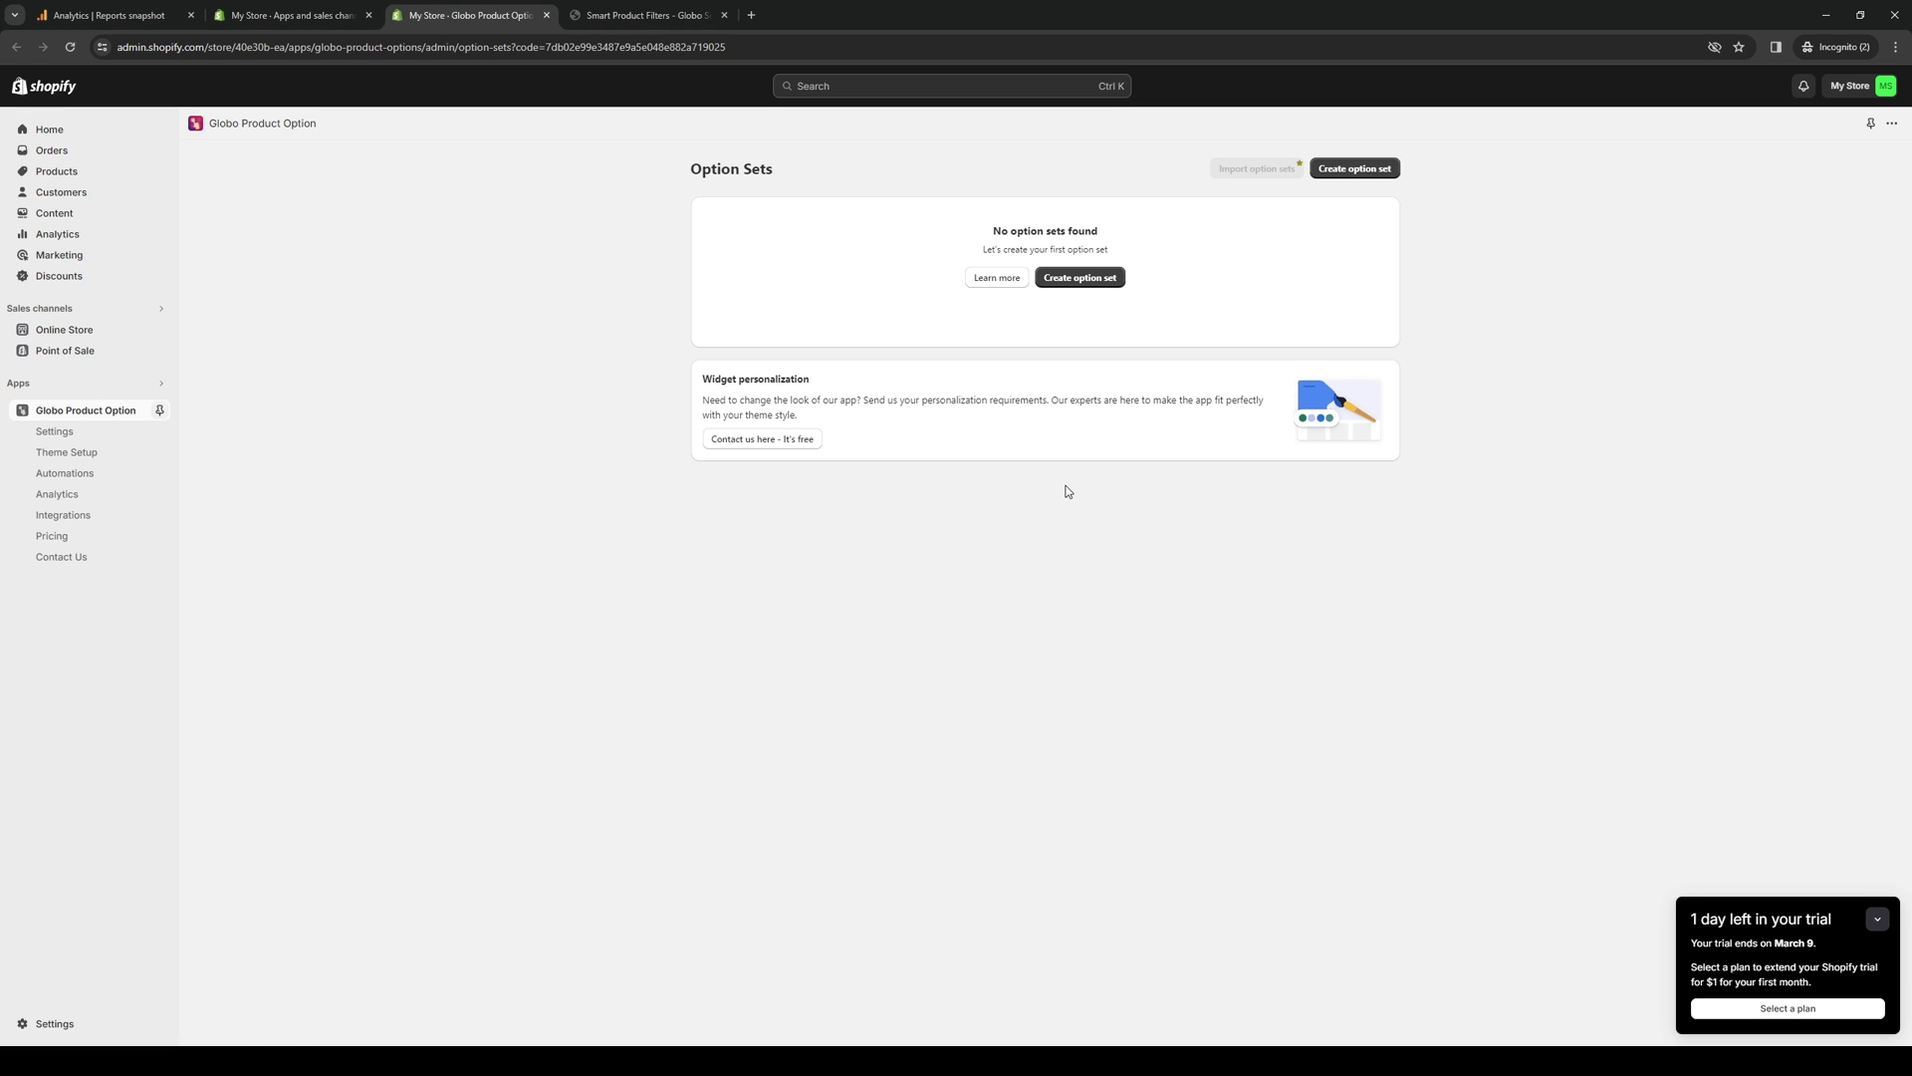
# Start a new option set with two added Color Swatch elements and one duplicate
pyautogui.click(1096, 279)
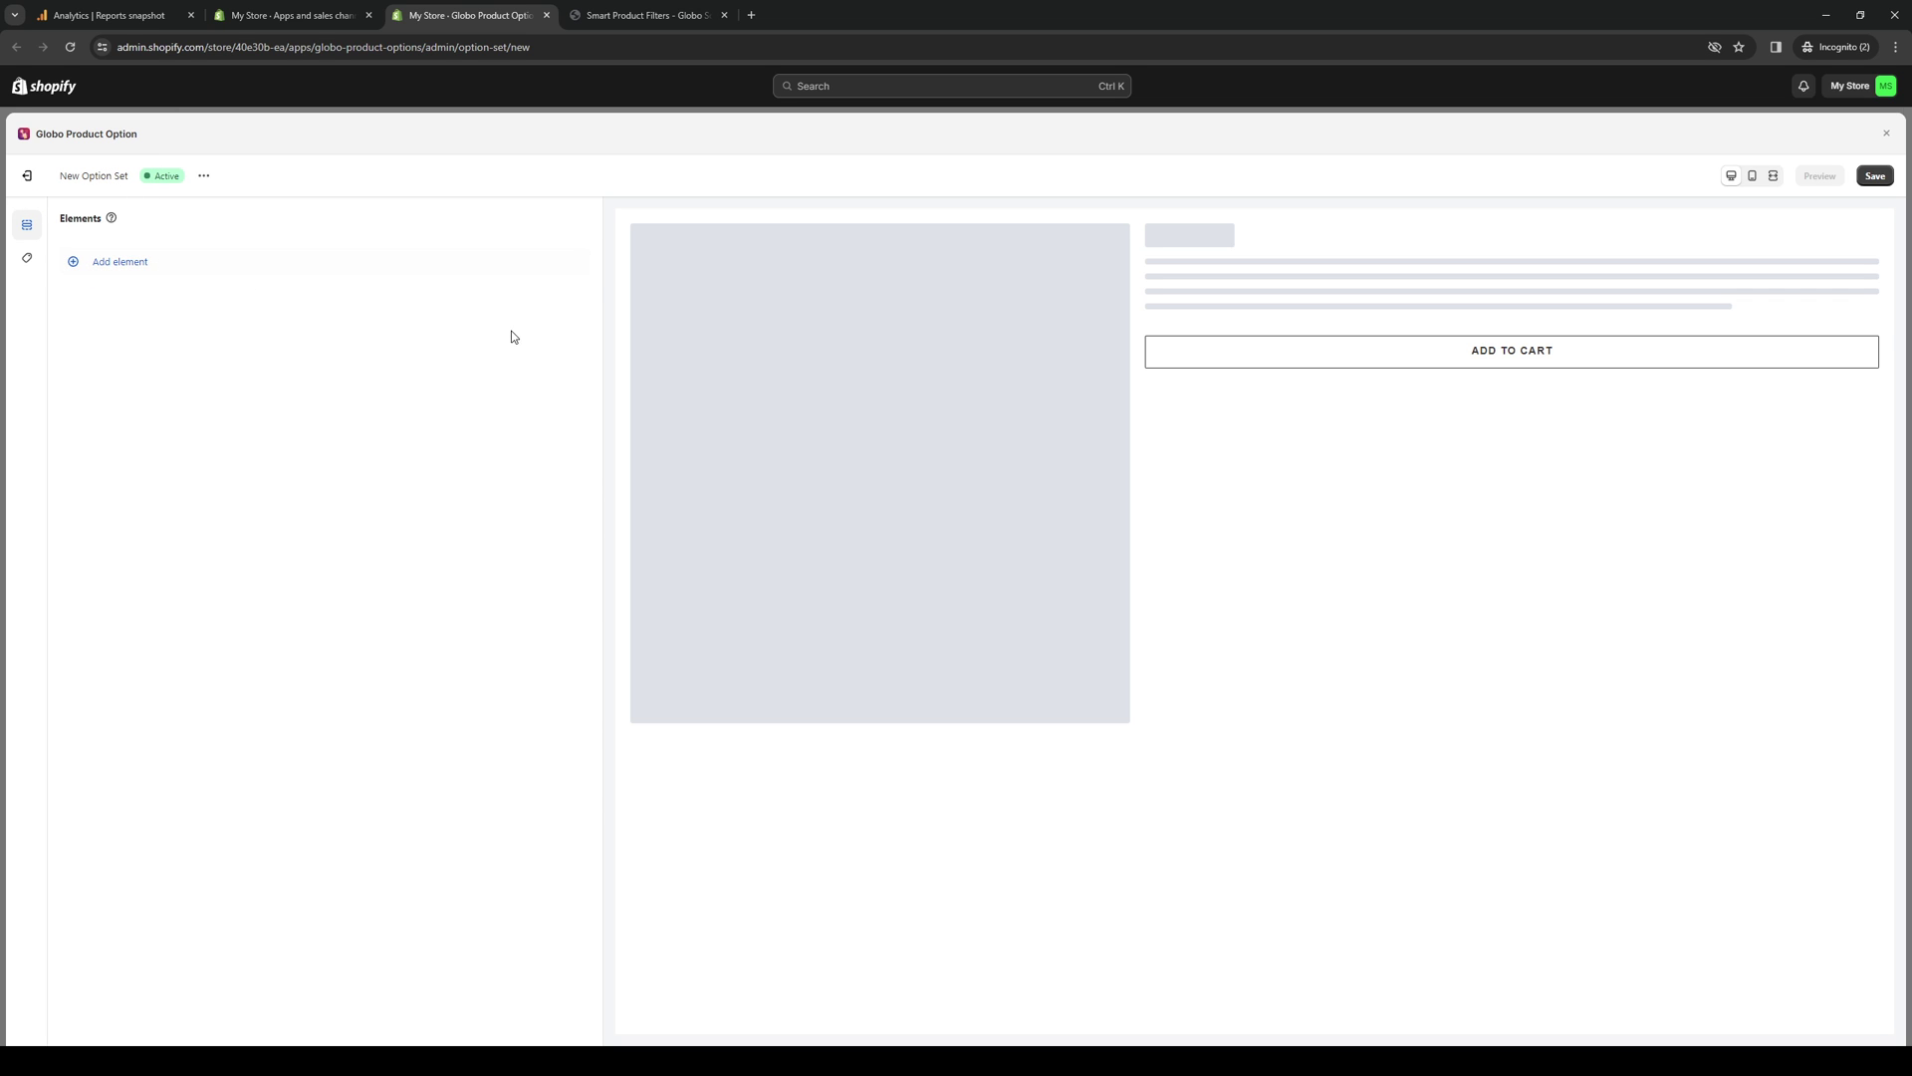
pyautogui.click(111, 263)
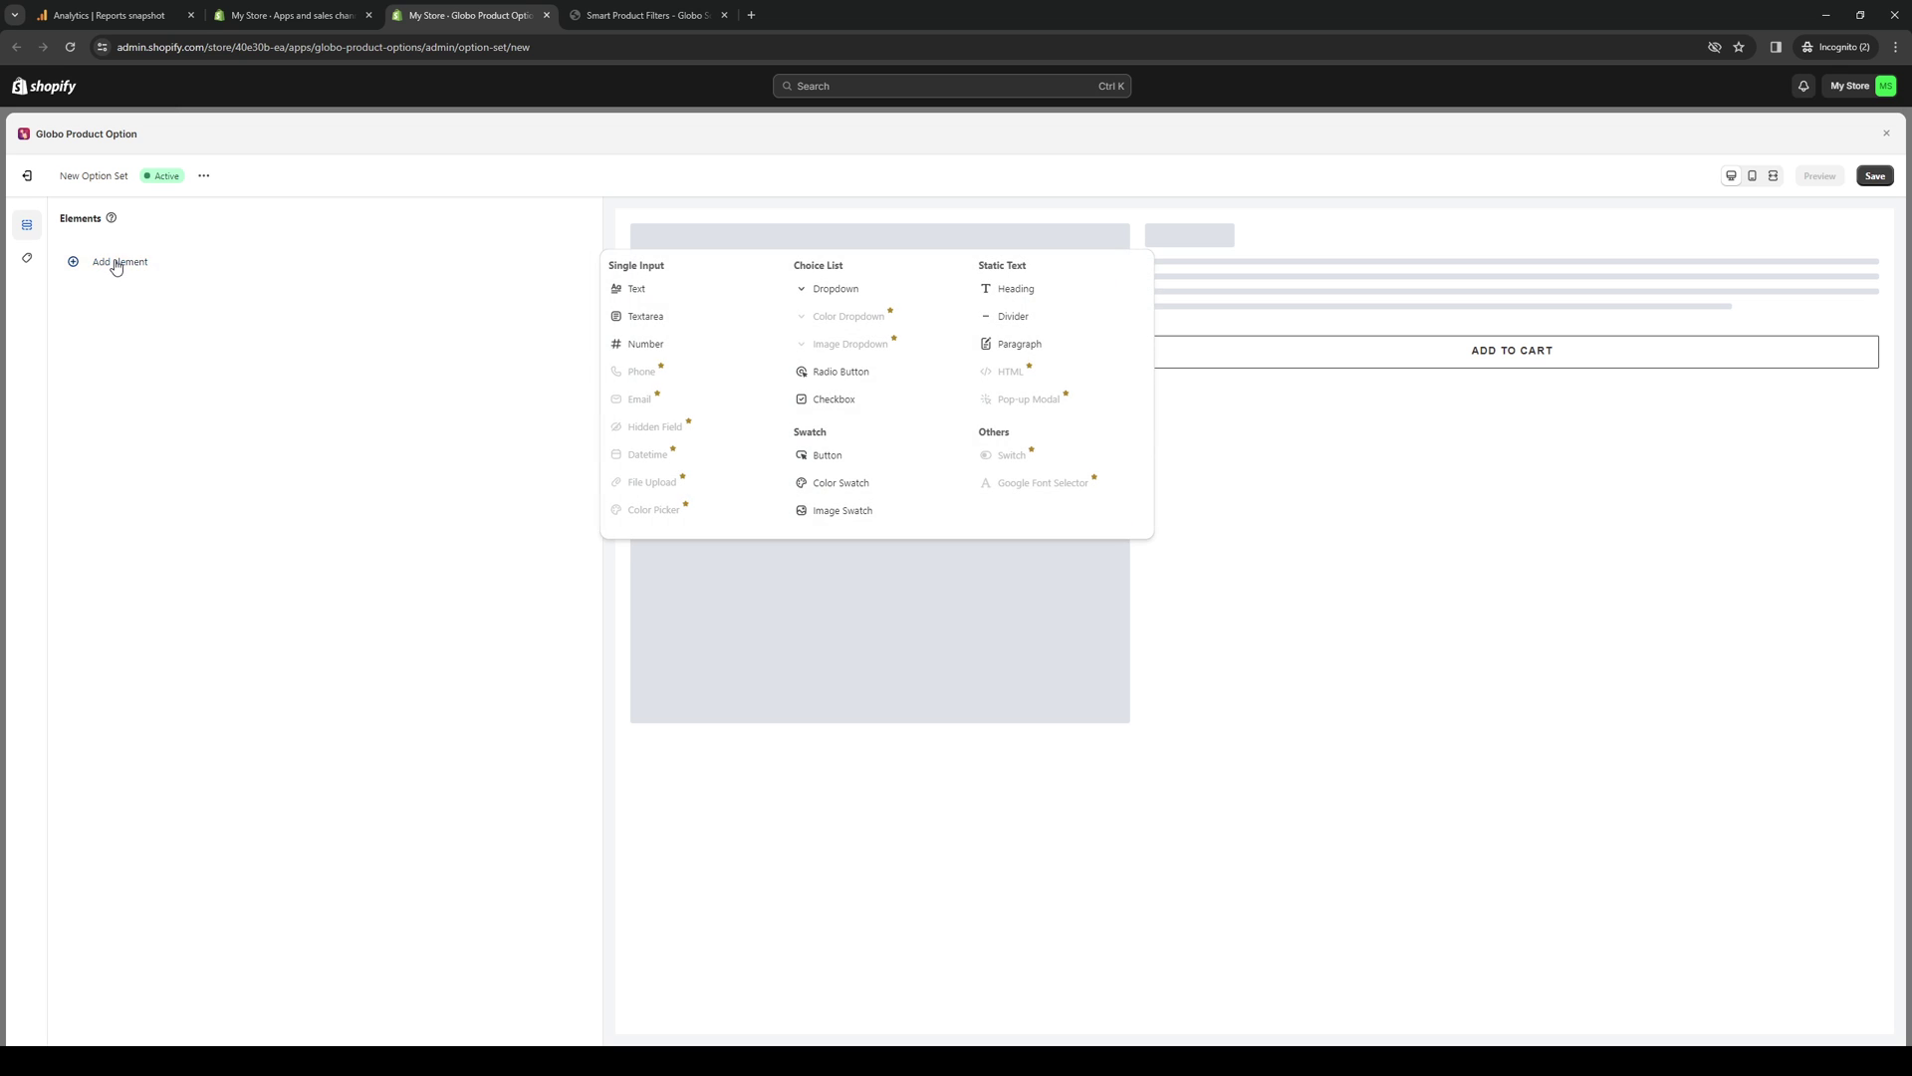
pyautogui.click(852, 493)
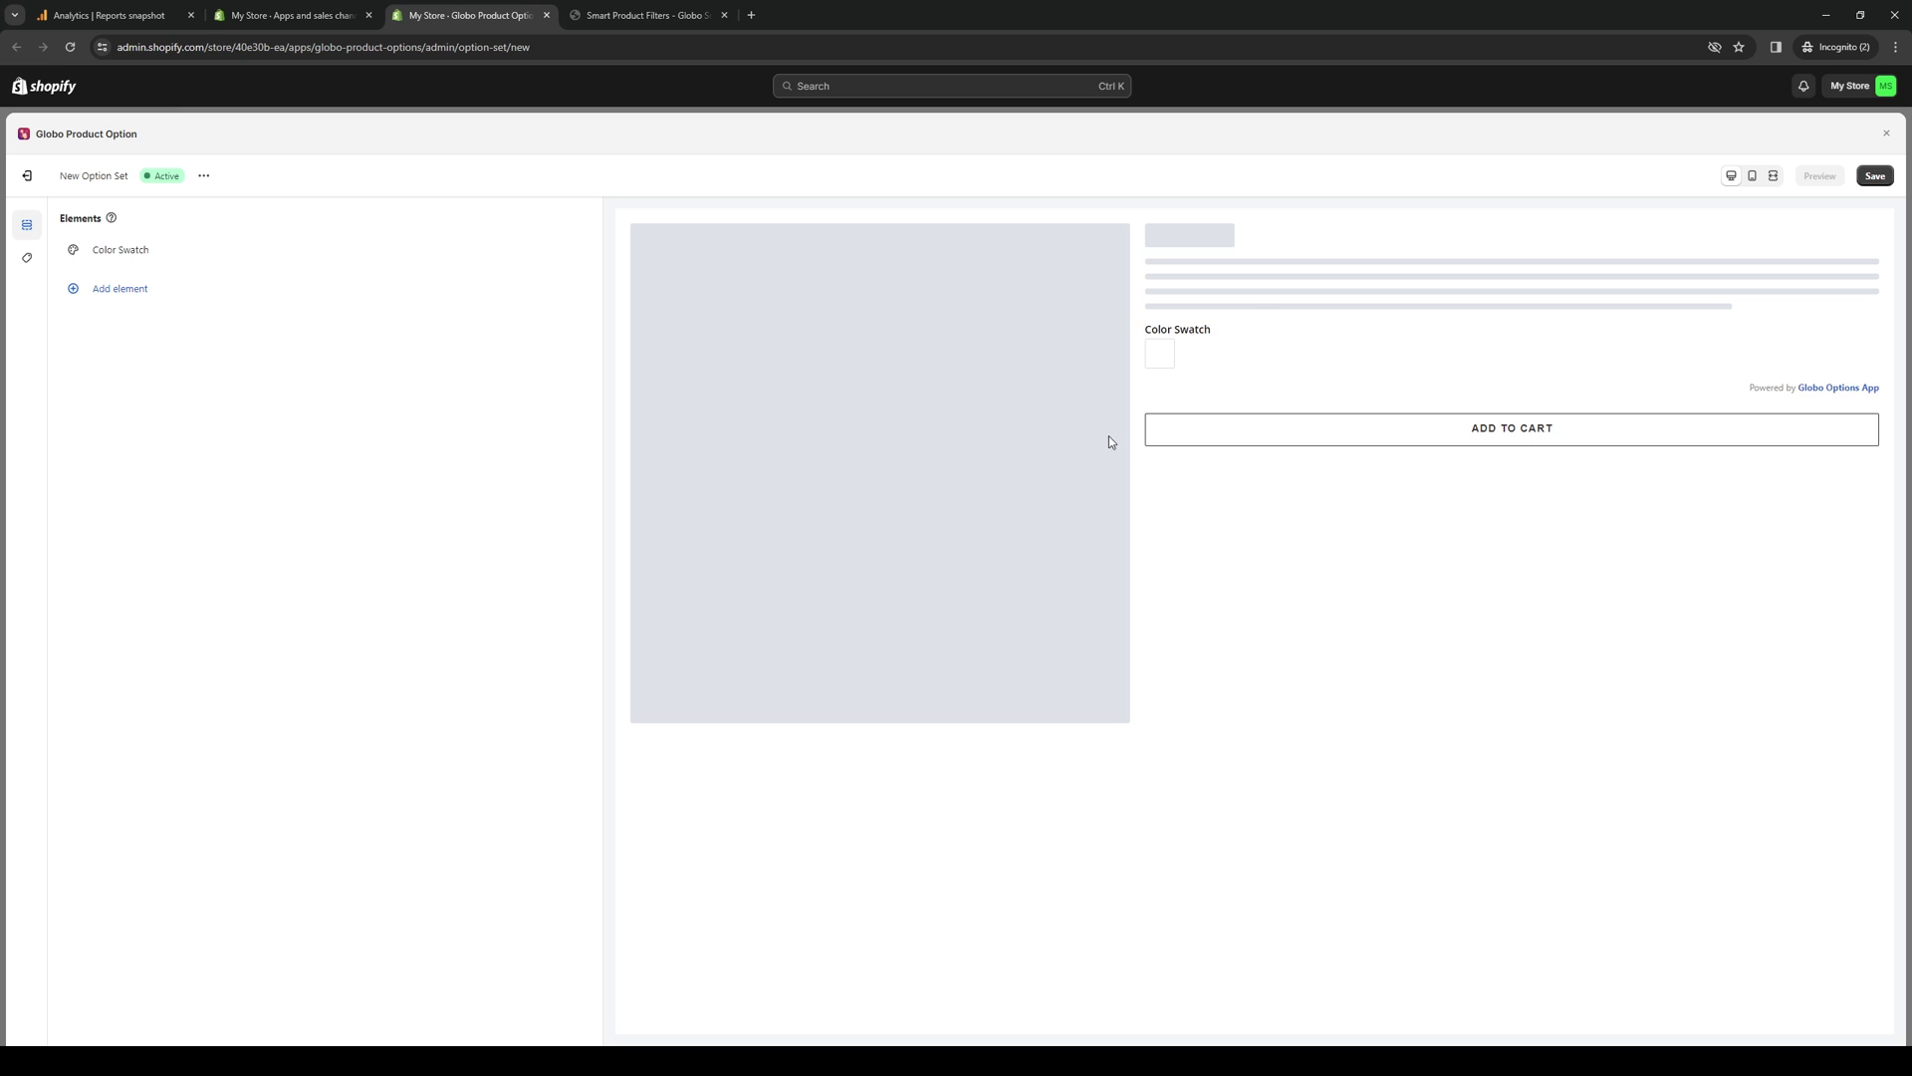
pyautogui.click(87, 289)
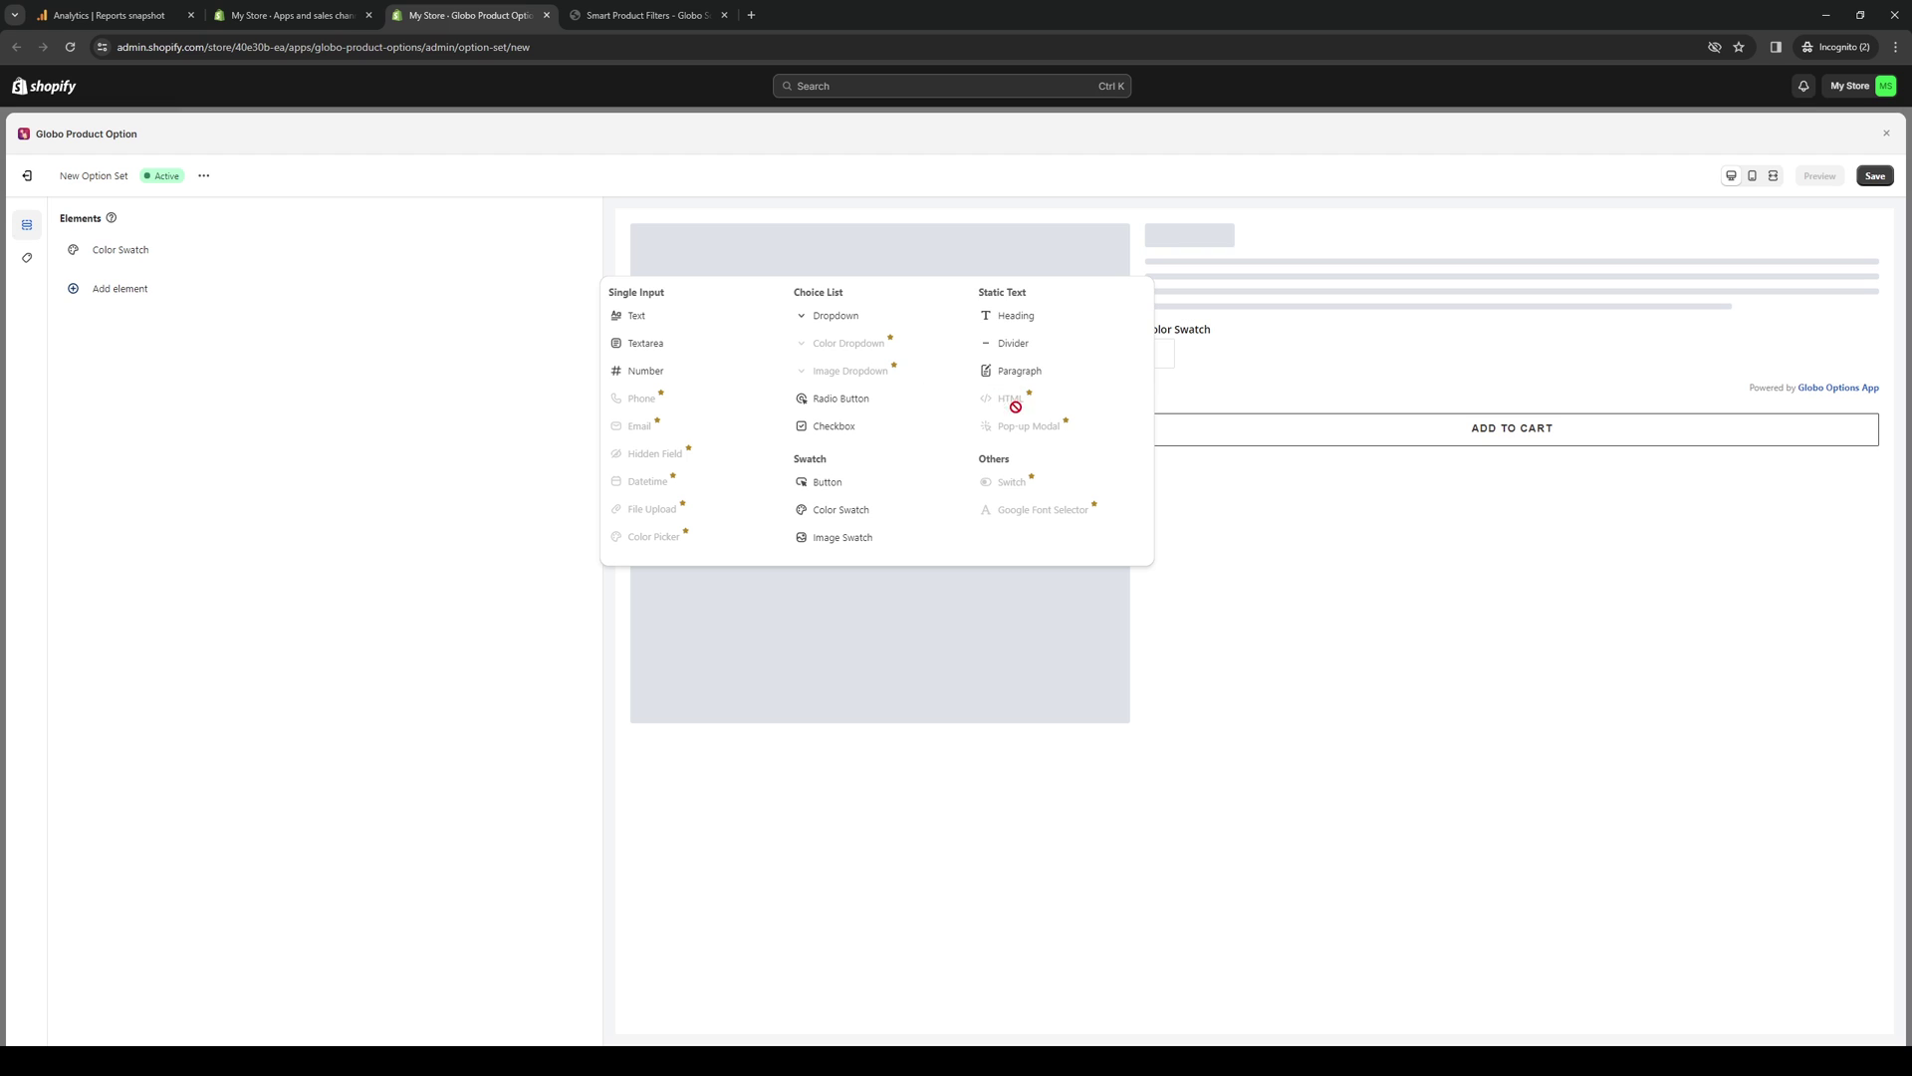
pyautogui.click(823, 510)
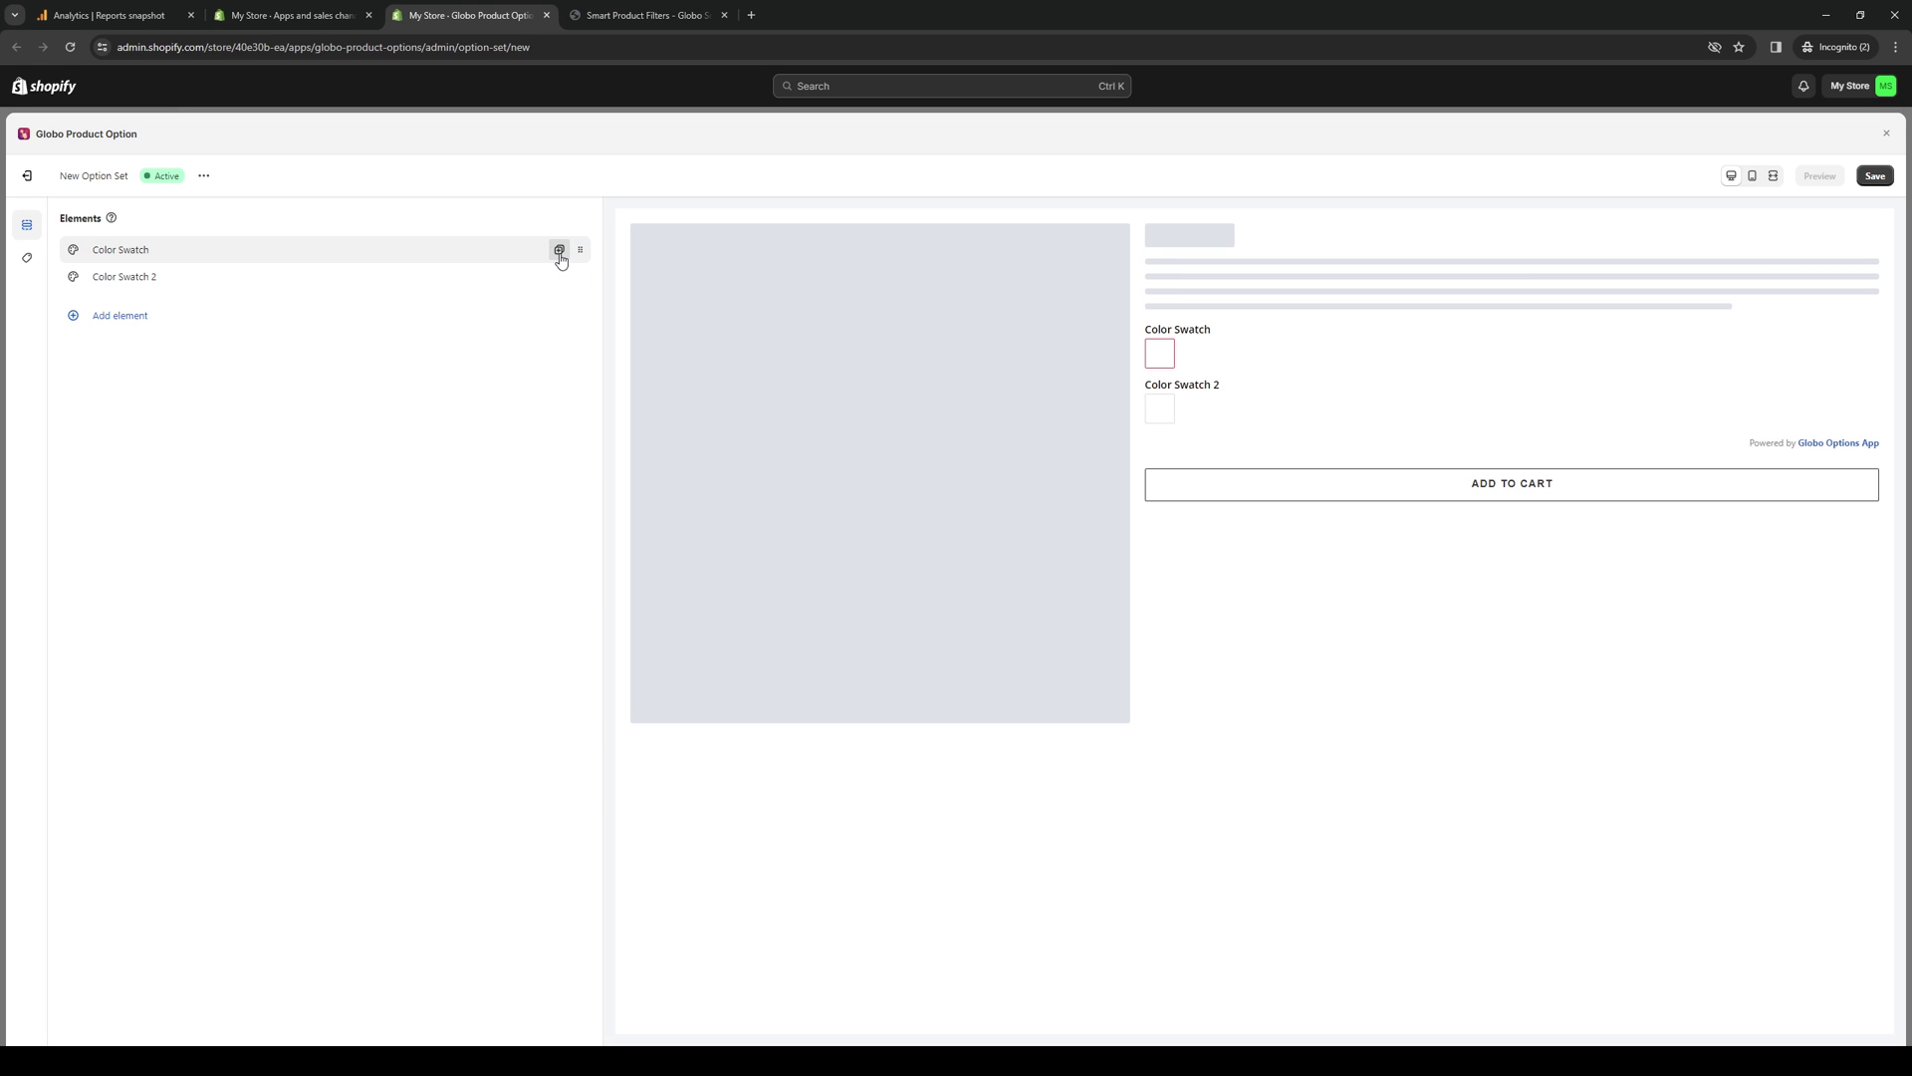
pyautogui.click(559, 250)
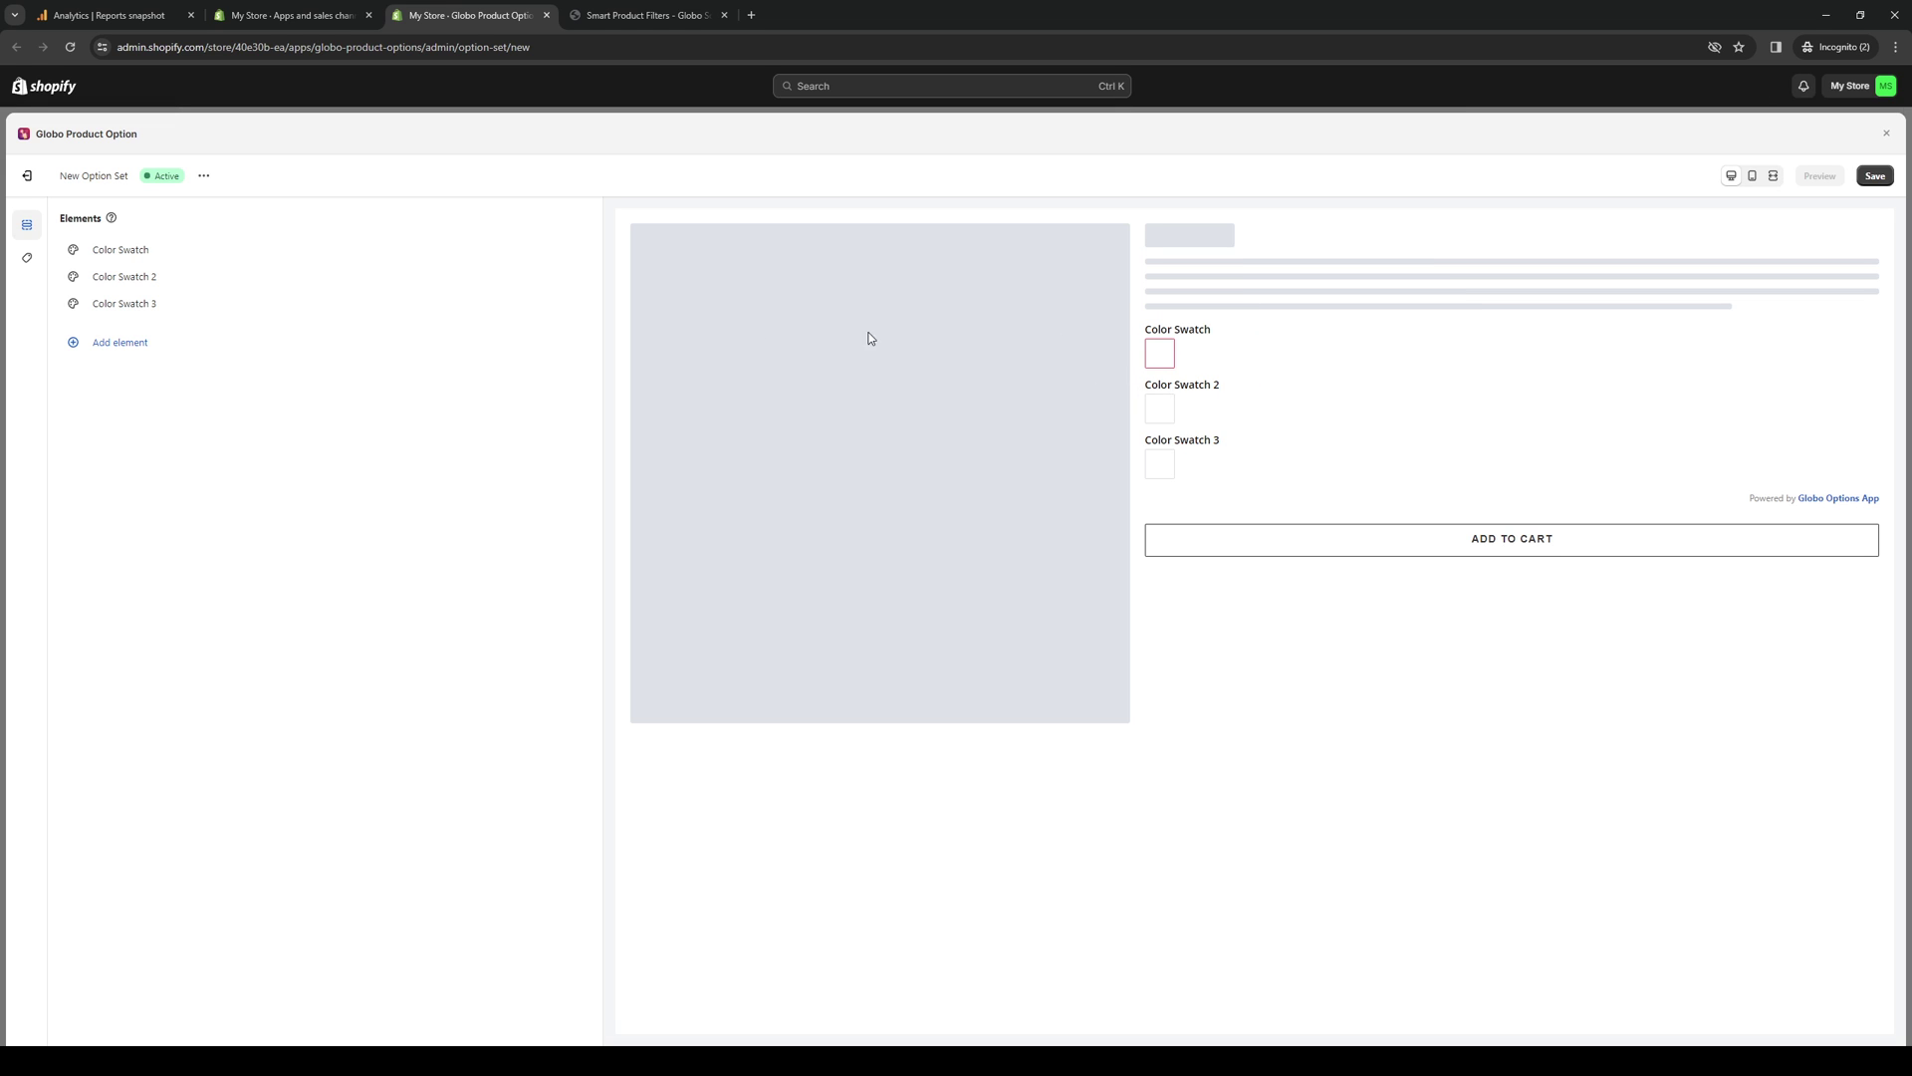
pyautogui.click(161, 257)
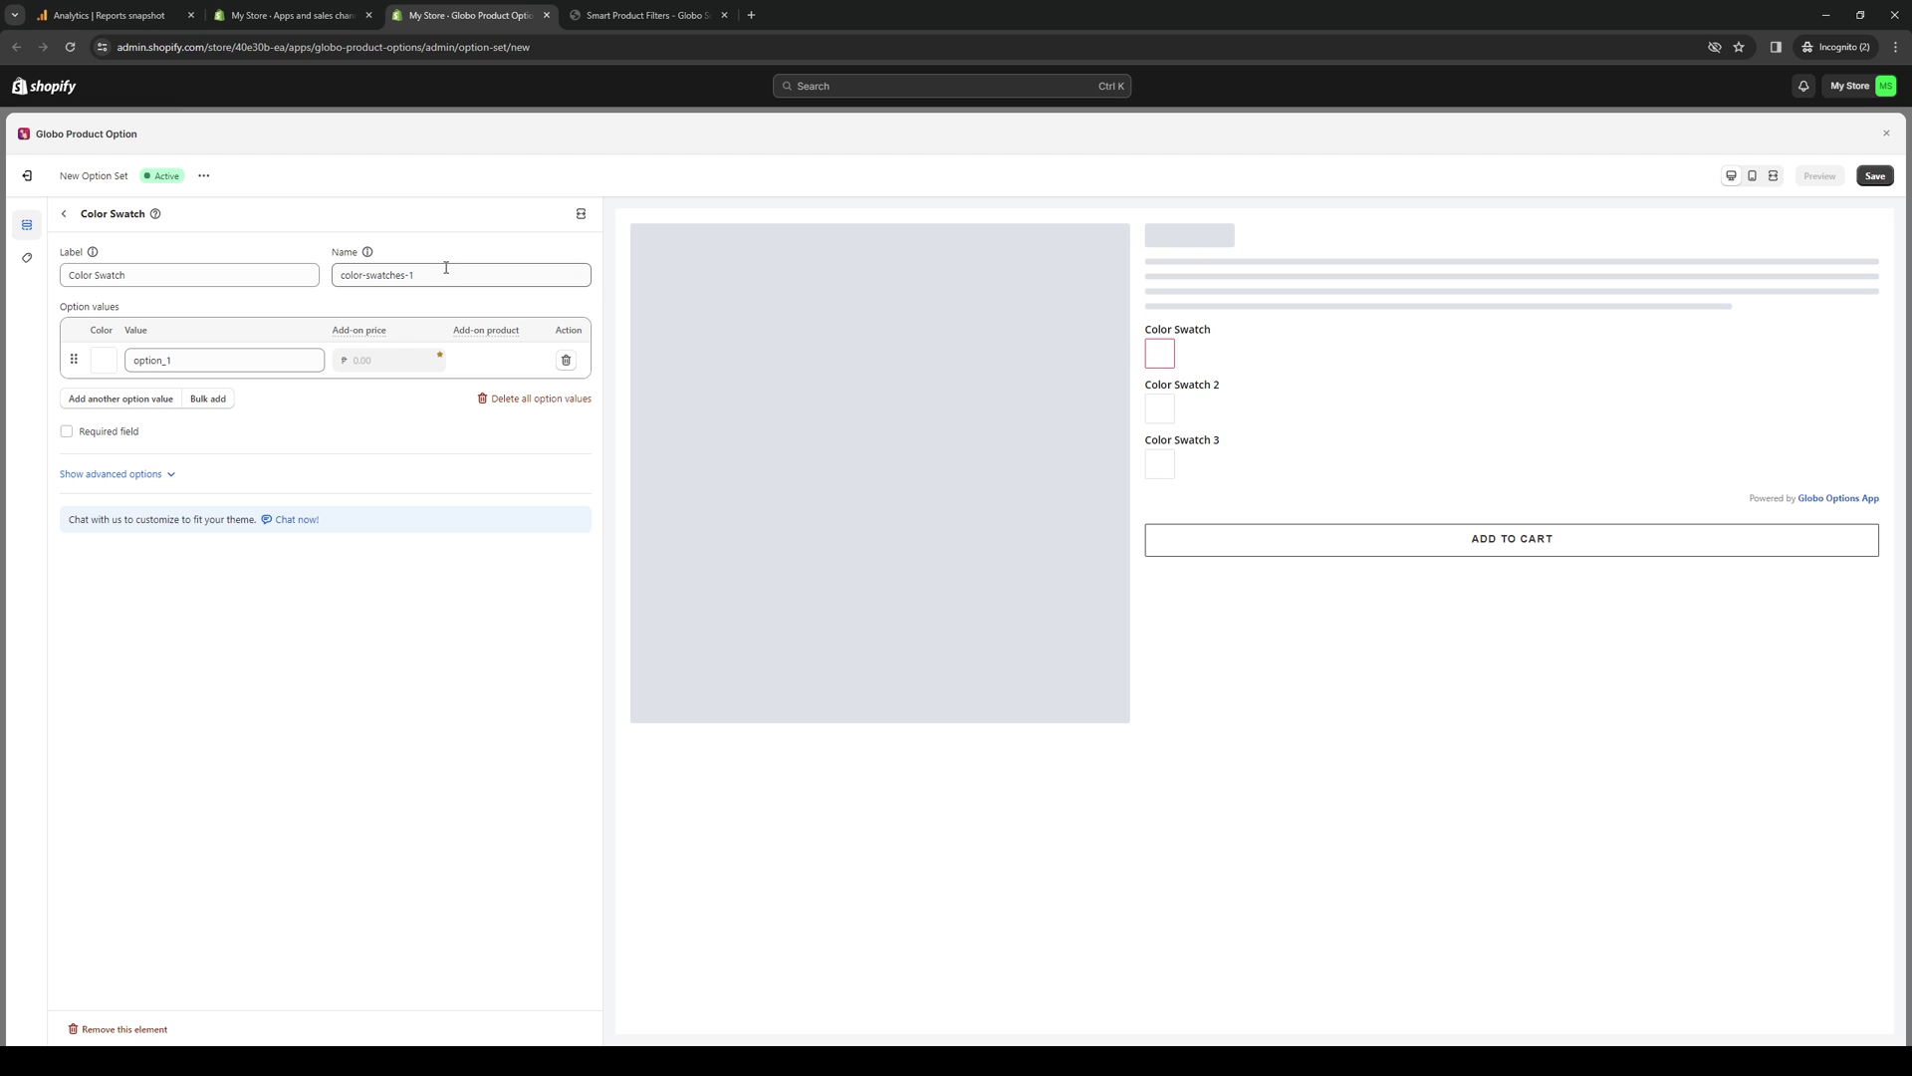
# Replace the first swatch's placeholder value option_1 with Red
pyautogui.moveTo(444, 275); pyautogui.dragTo(339, 275)
pyautogui.doubleClick(128, 360)
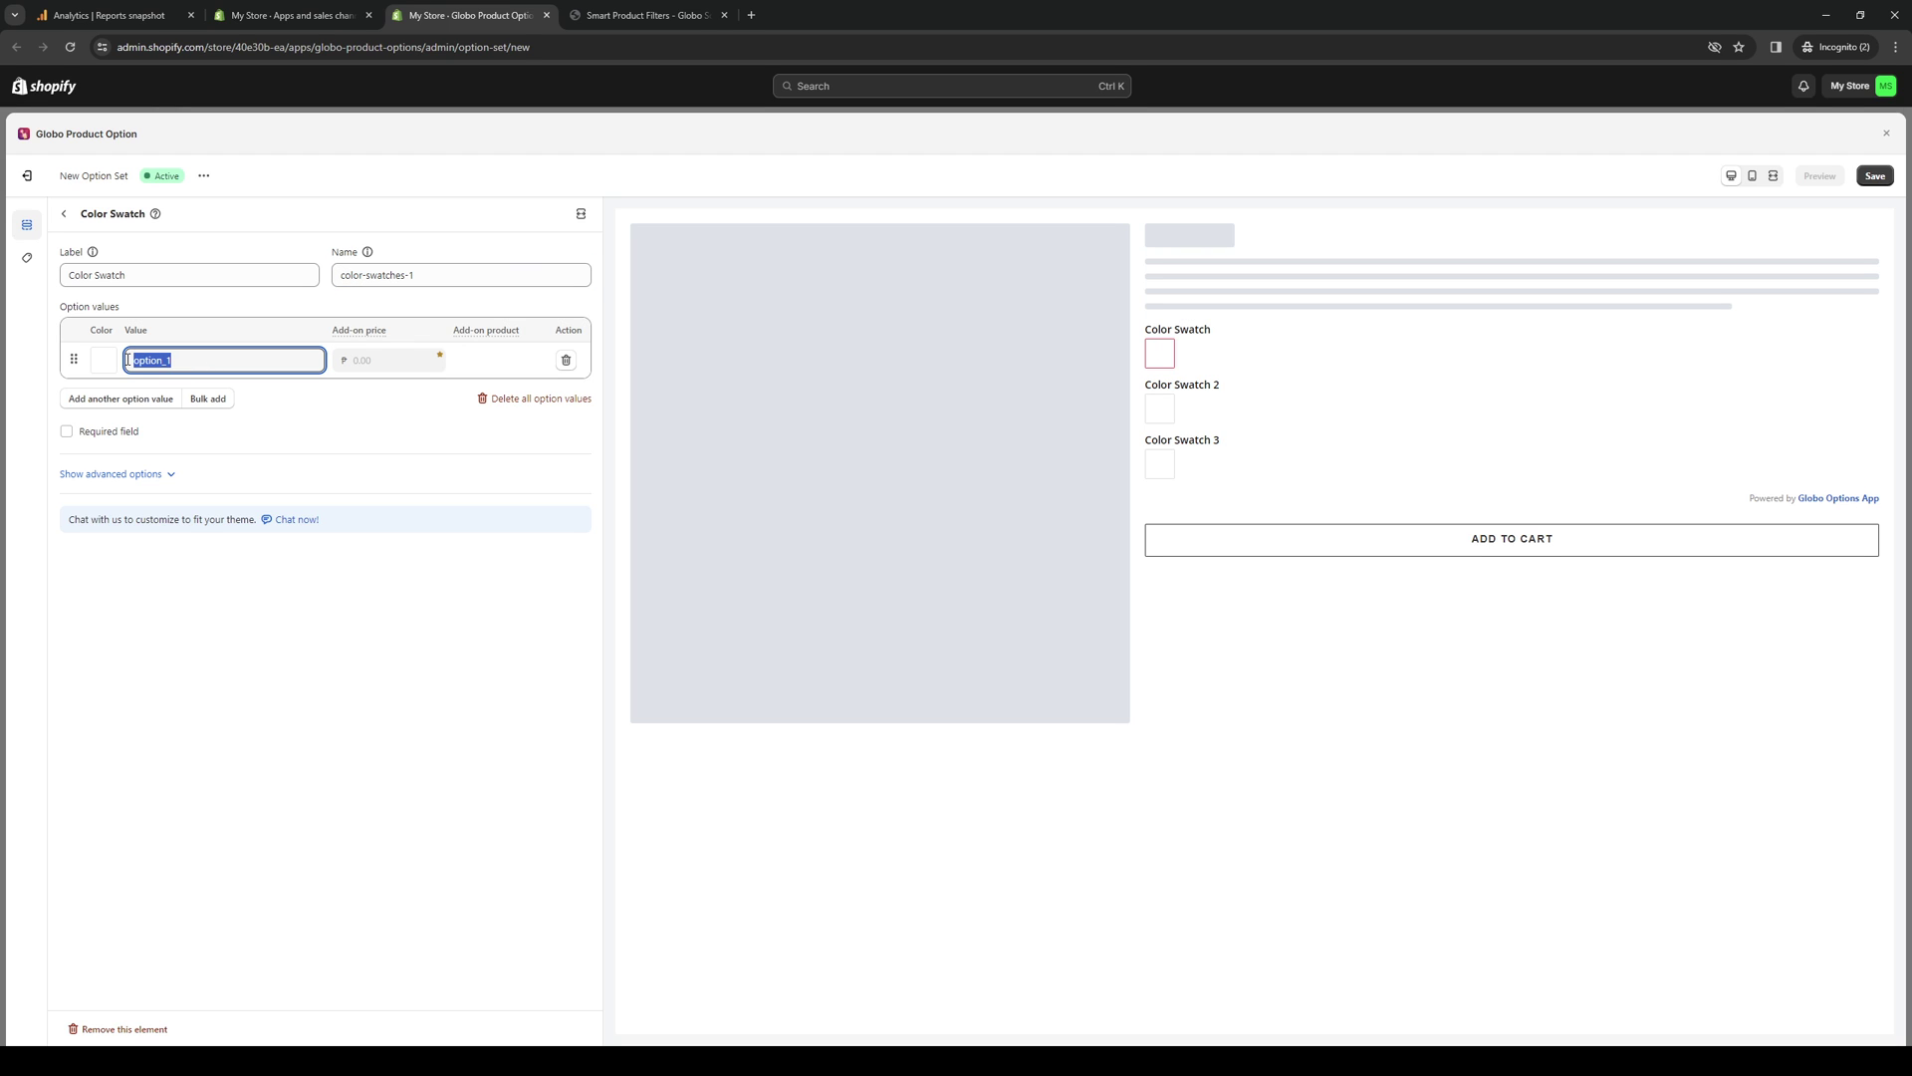
pyautogui.write('Red')
pyautogui.click(401, 648)
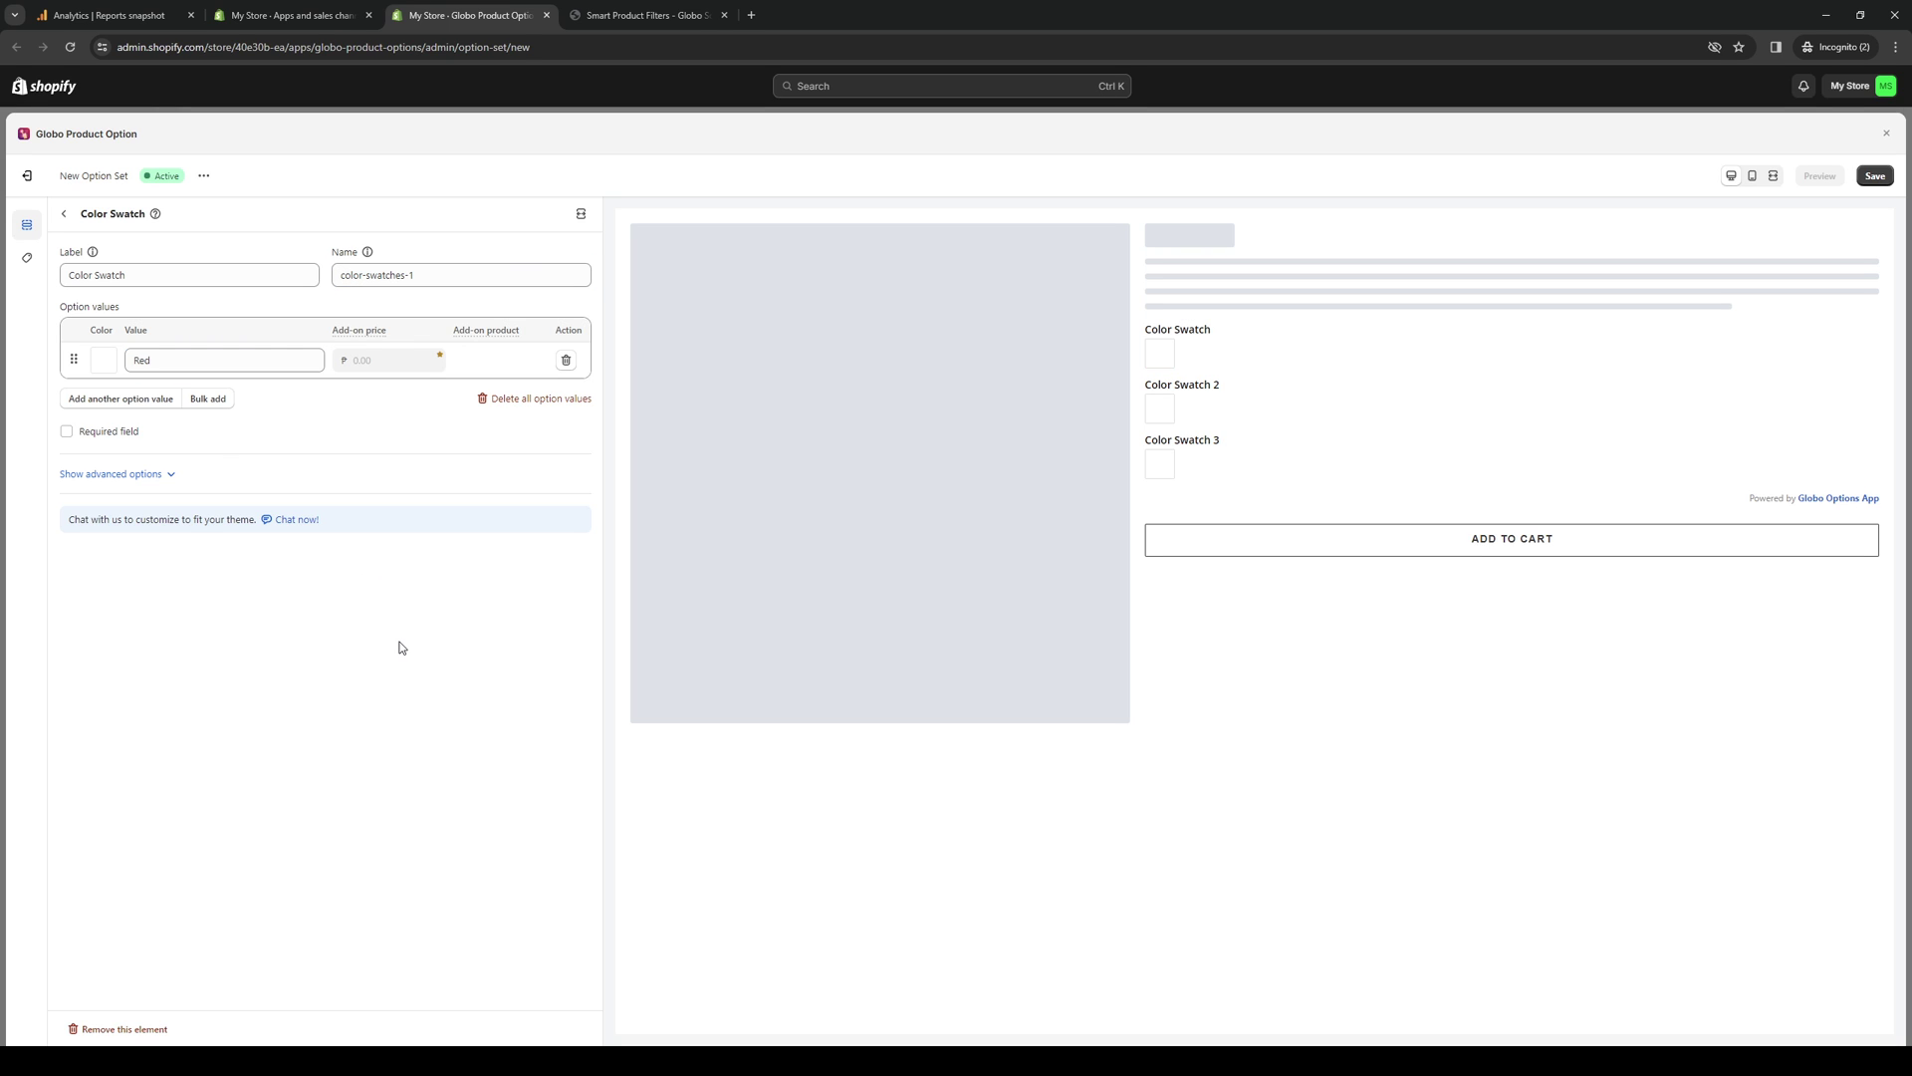
pyautogui.click(231, 360)
pyautogui.click(412, 690)
pyautogui.click(64, 213)
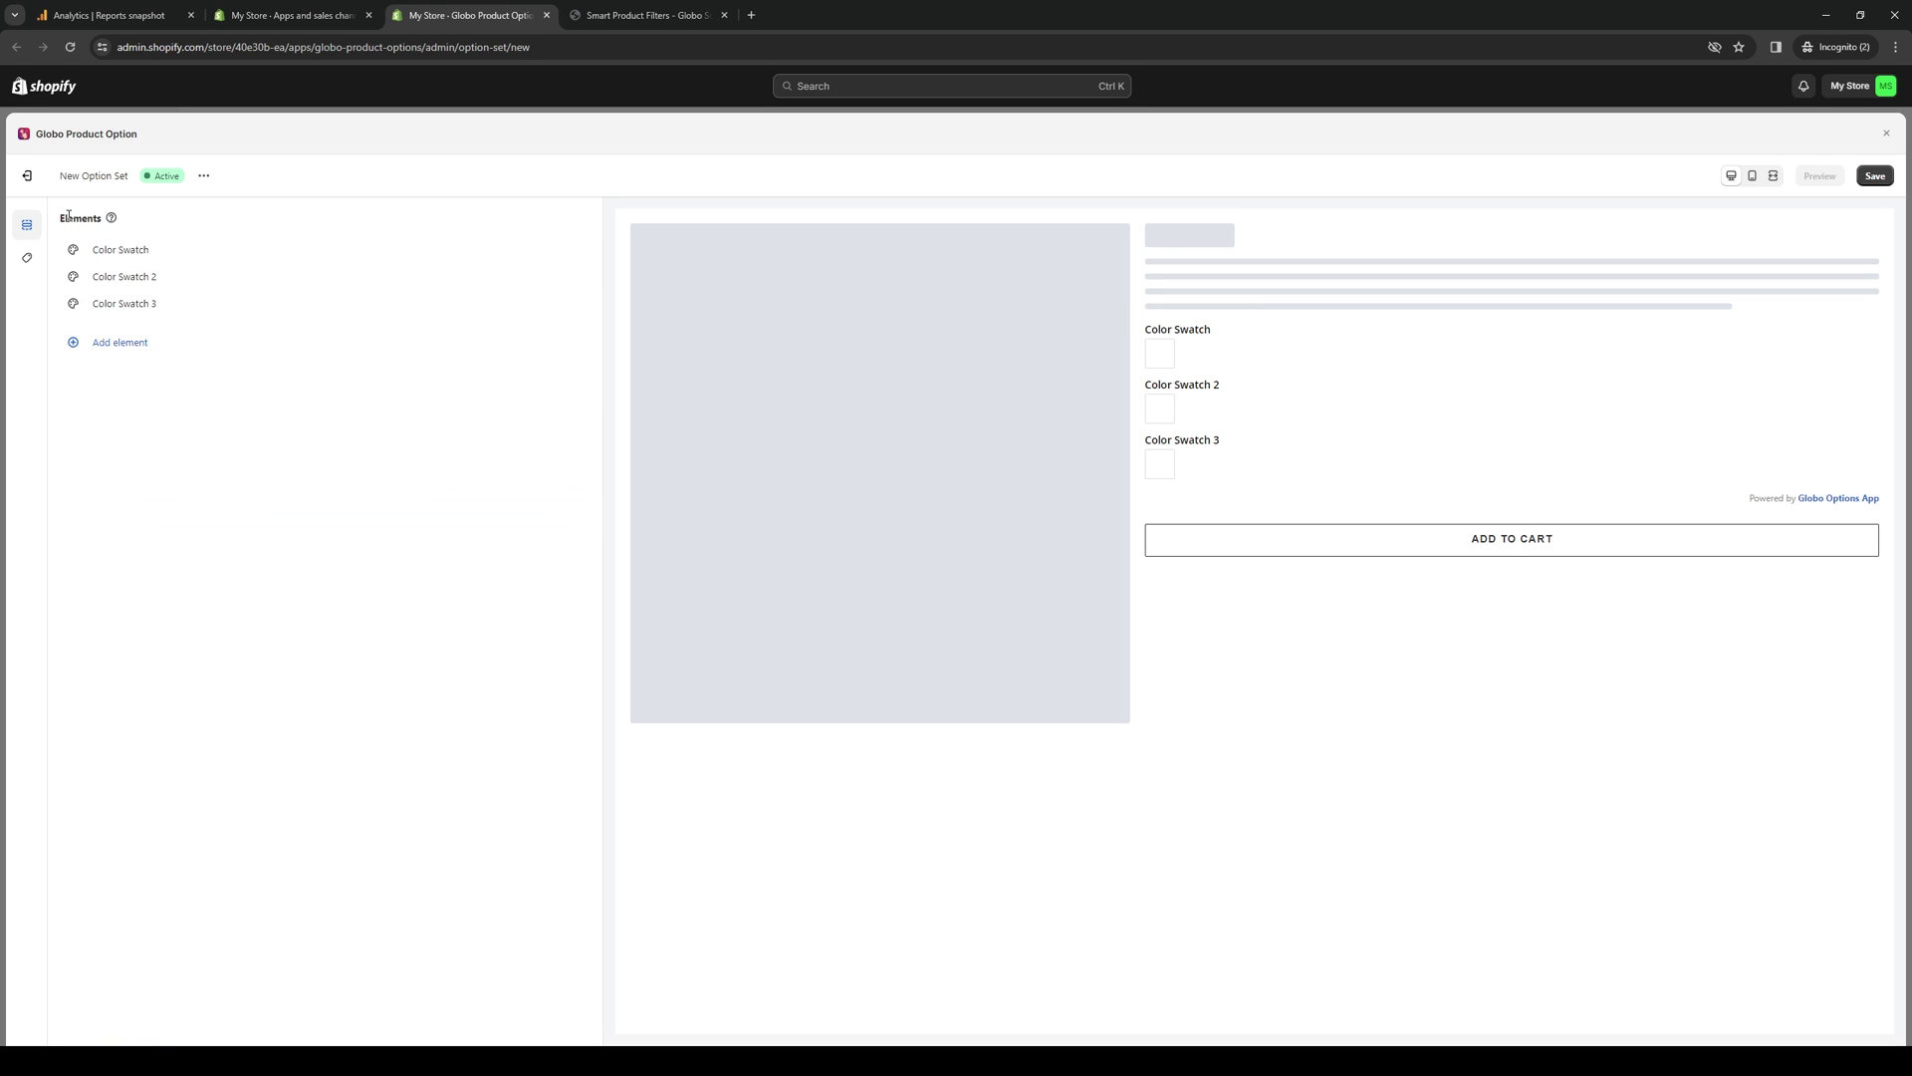
# Change Color Swatch 2's value from option_1 to Blue
pyautogui.click(124, 275)
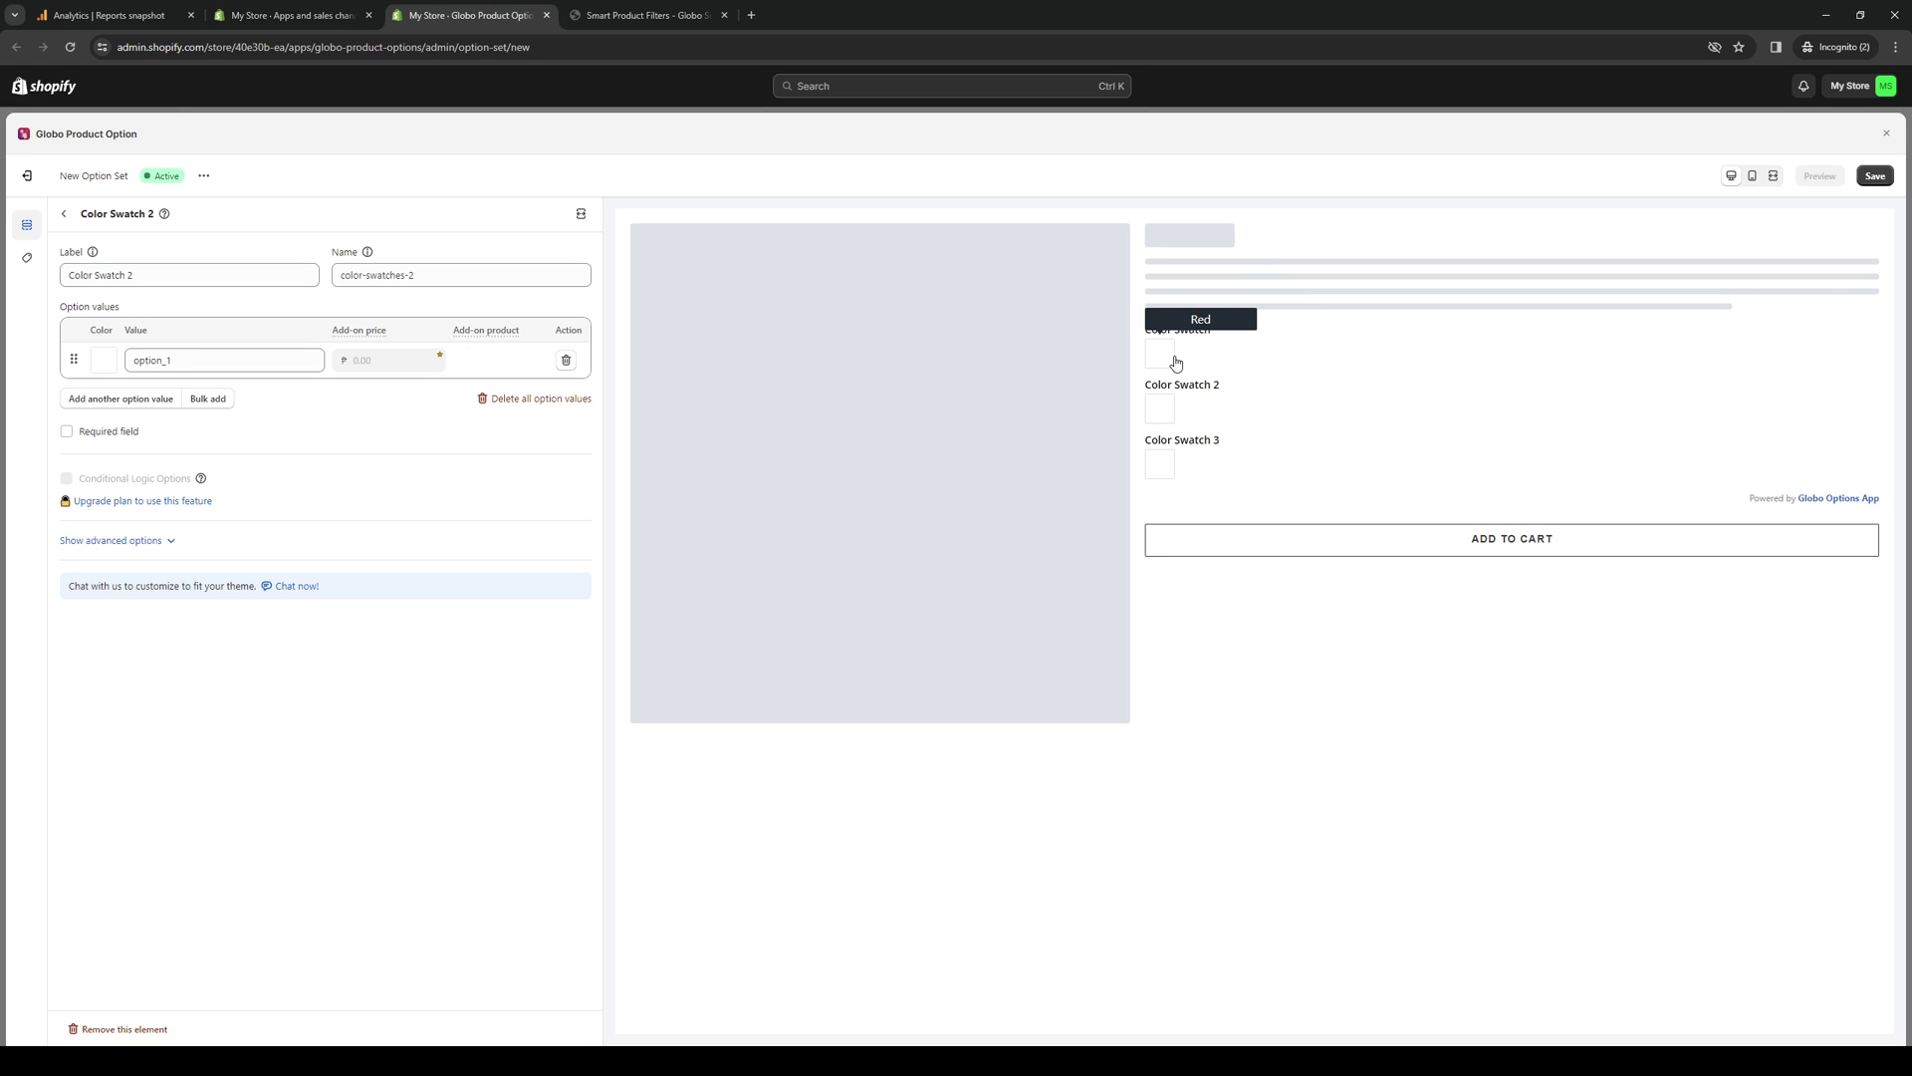
pyautogui.doubleClick(159, 359)
pyautogui.write('Blue')
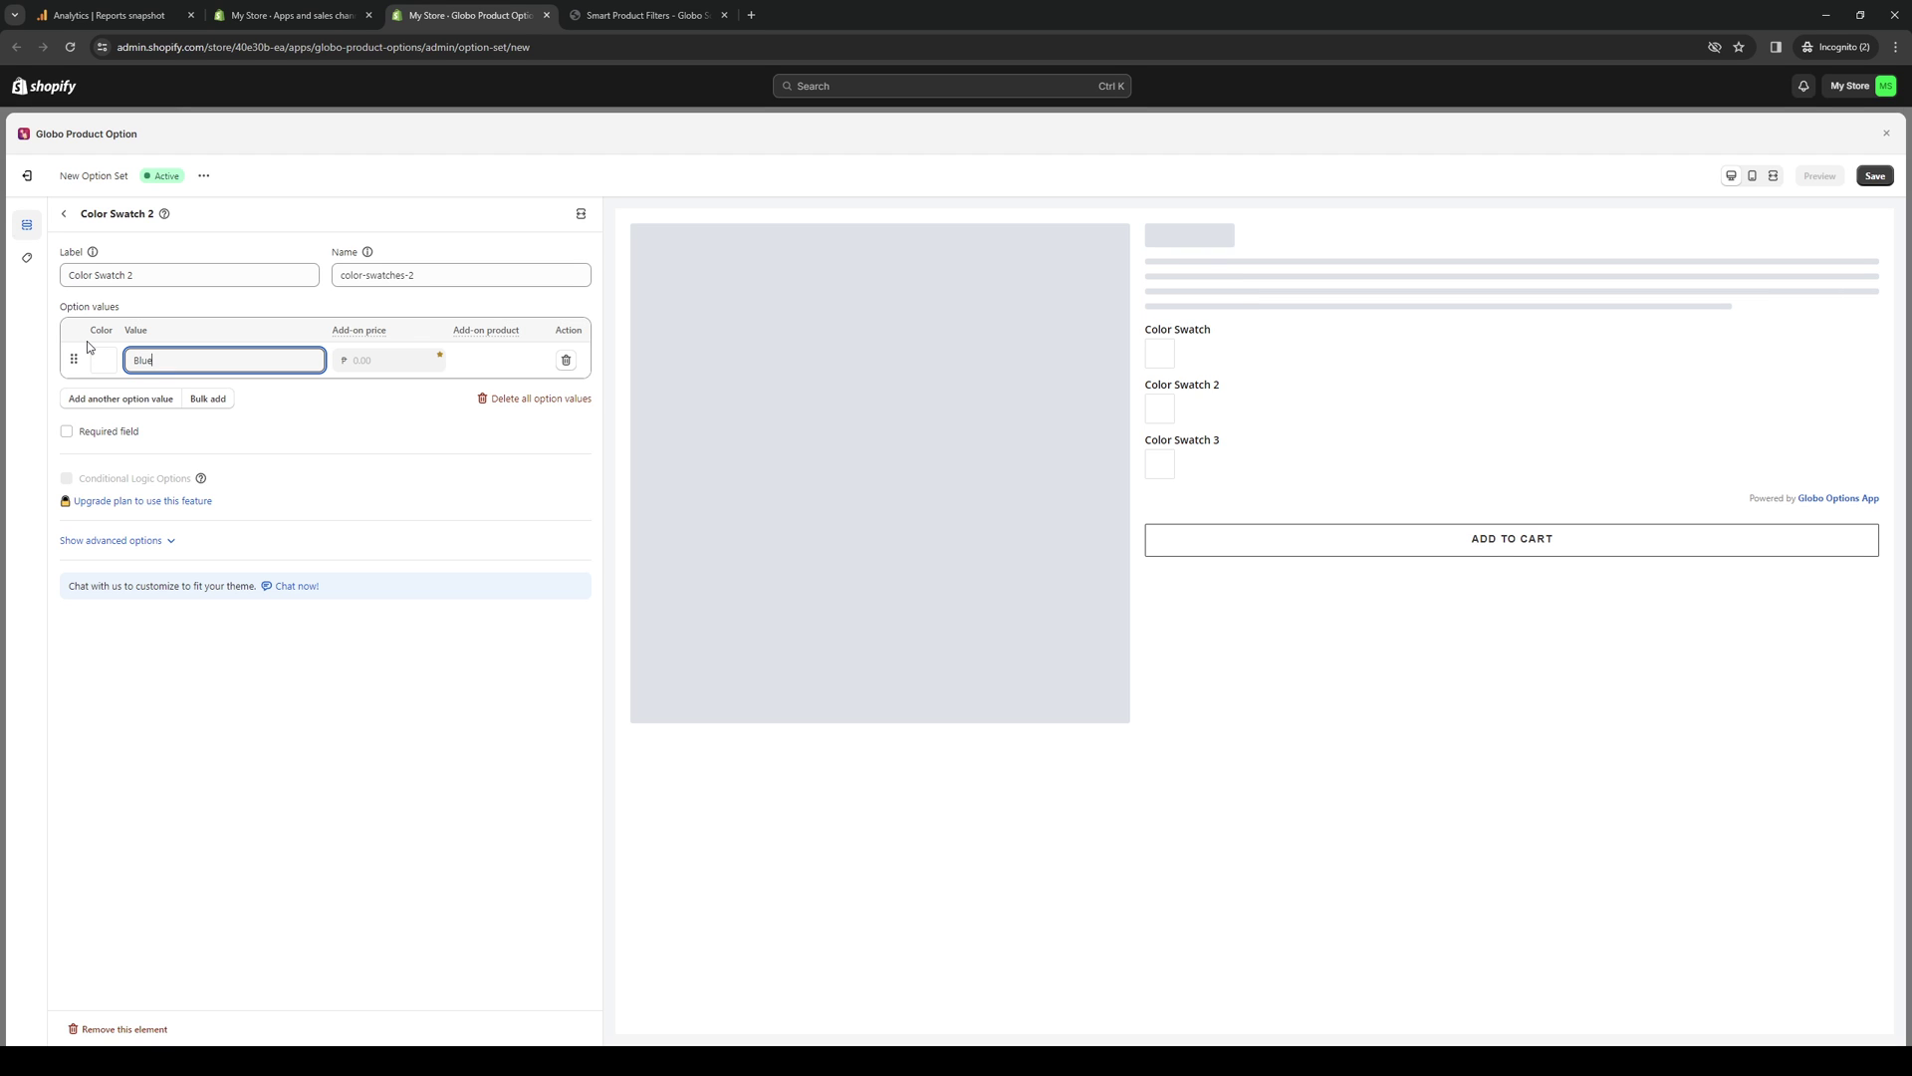
pyautogui.click(355, 708)
pyautogui.click(66, 213)
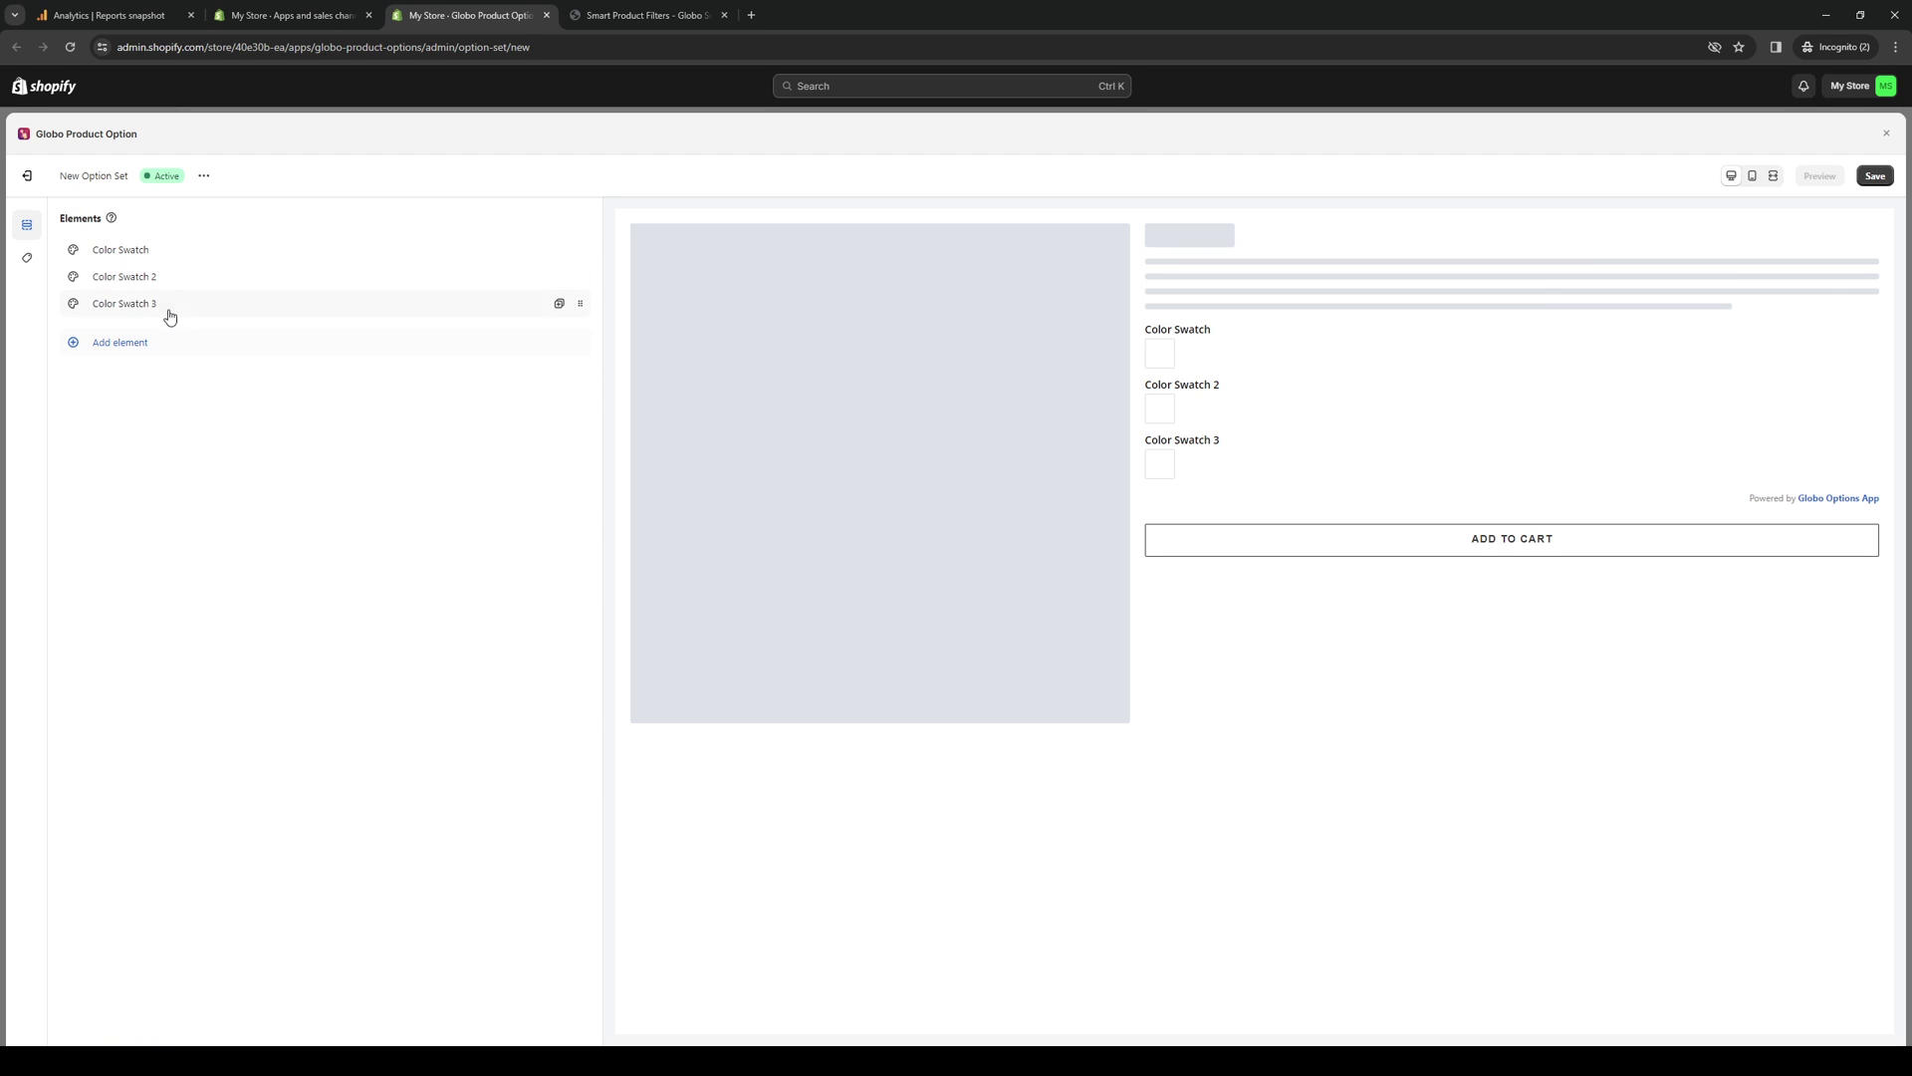
# Change Color Swatch 3's value from option_1 to Green
pyautogui.click(166, 305)
pyautogui.doubleClick(154, 360)
pyautogui.write('Green')
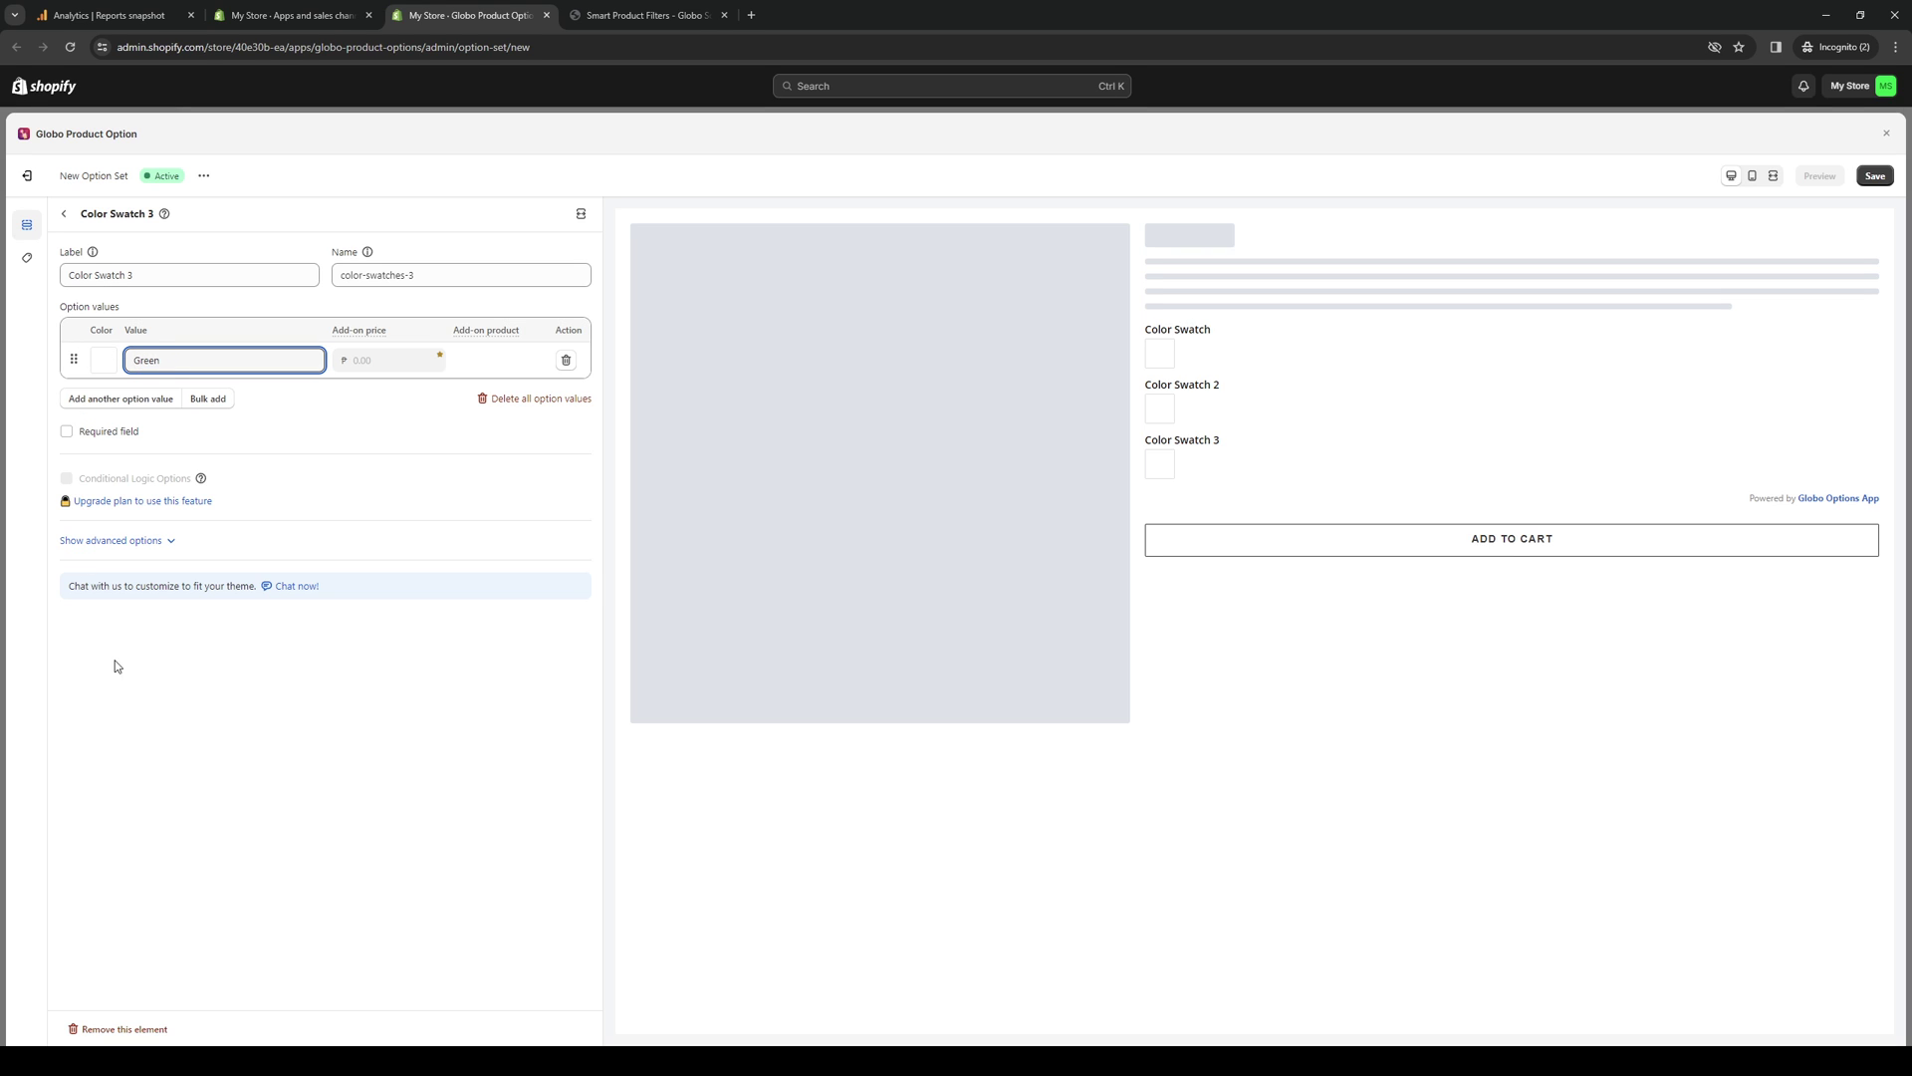
pyautogui.click(117, 667)
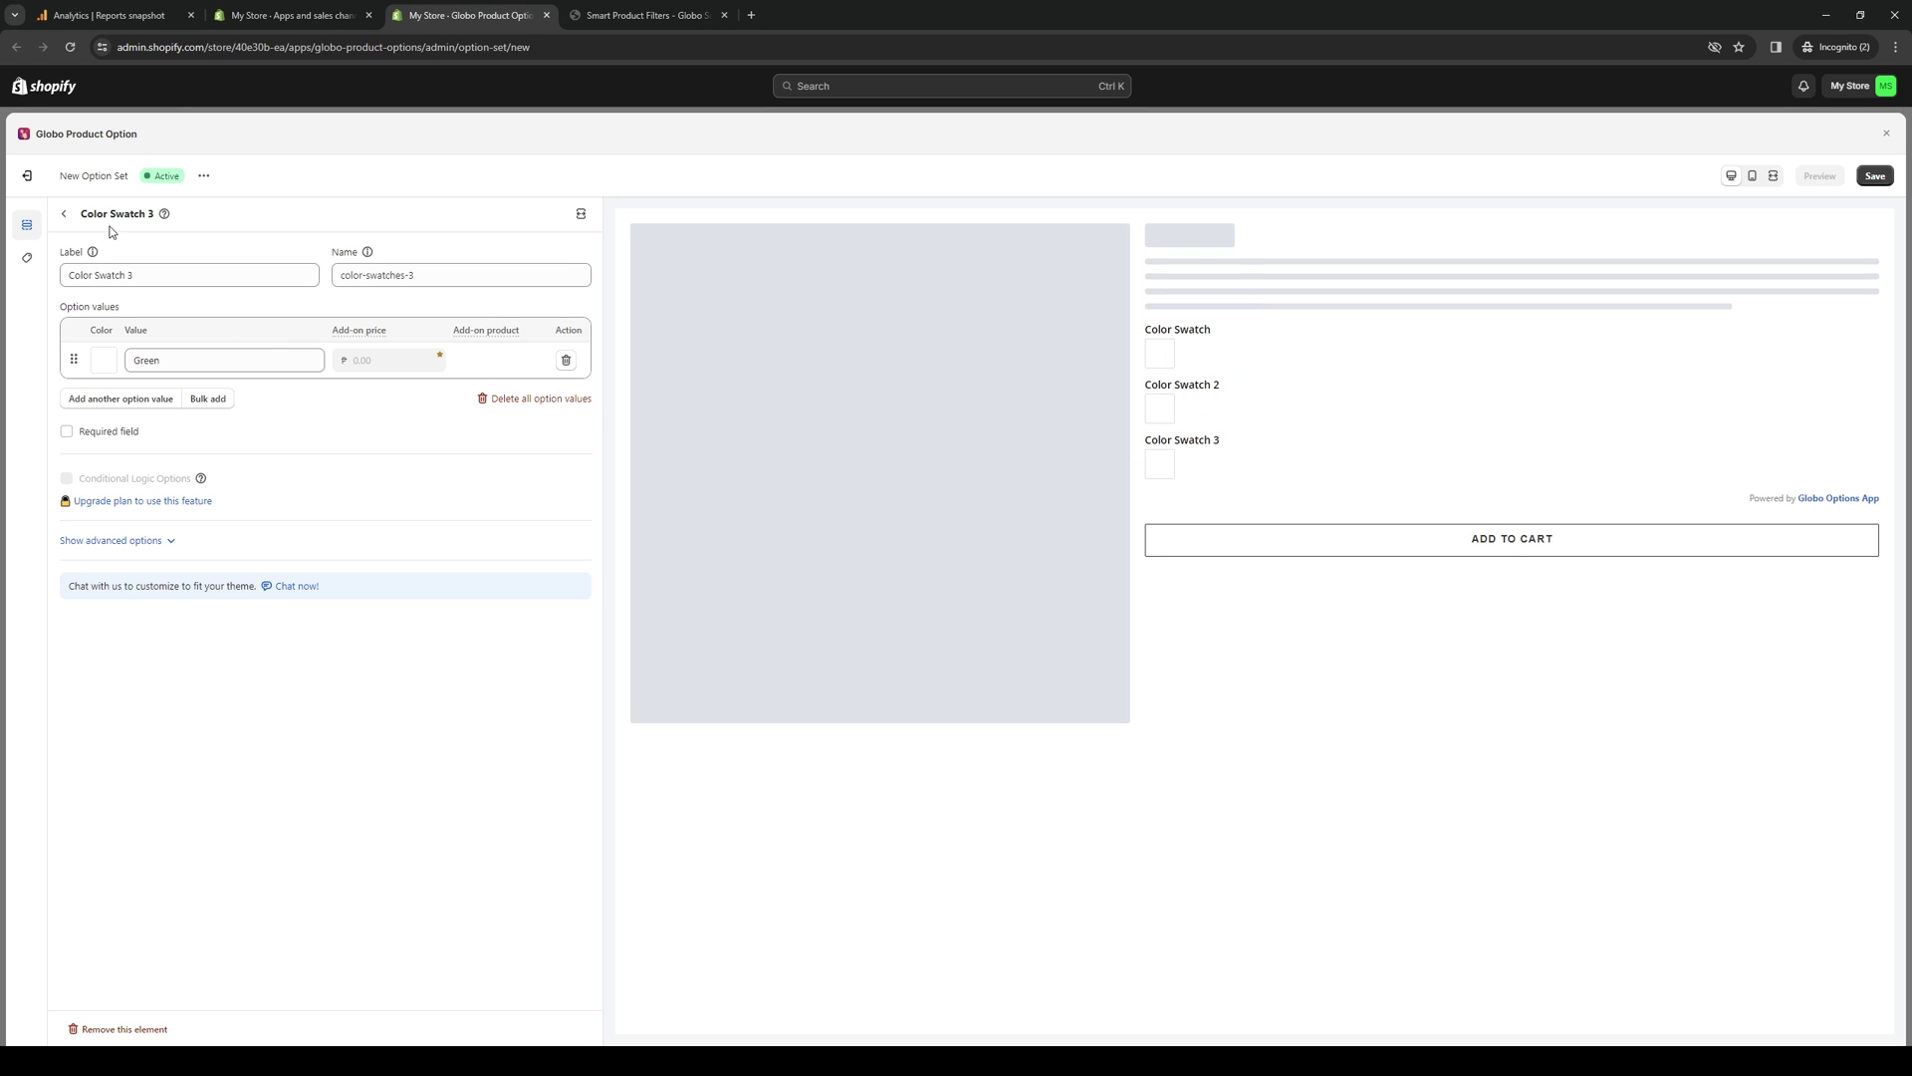
# Label the first swatch Red and give its value a strong red colour
pyautogui.click(64, 213)
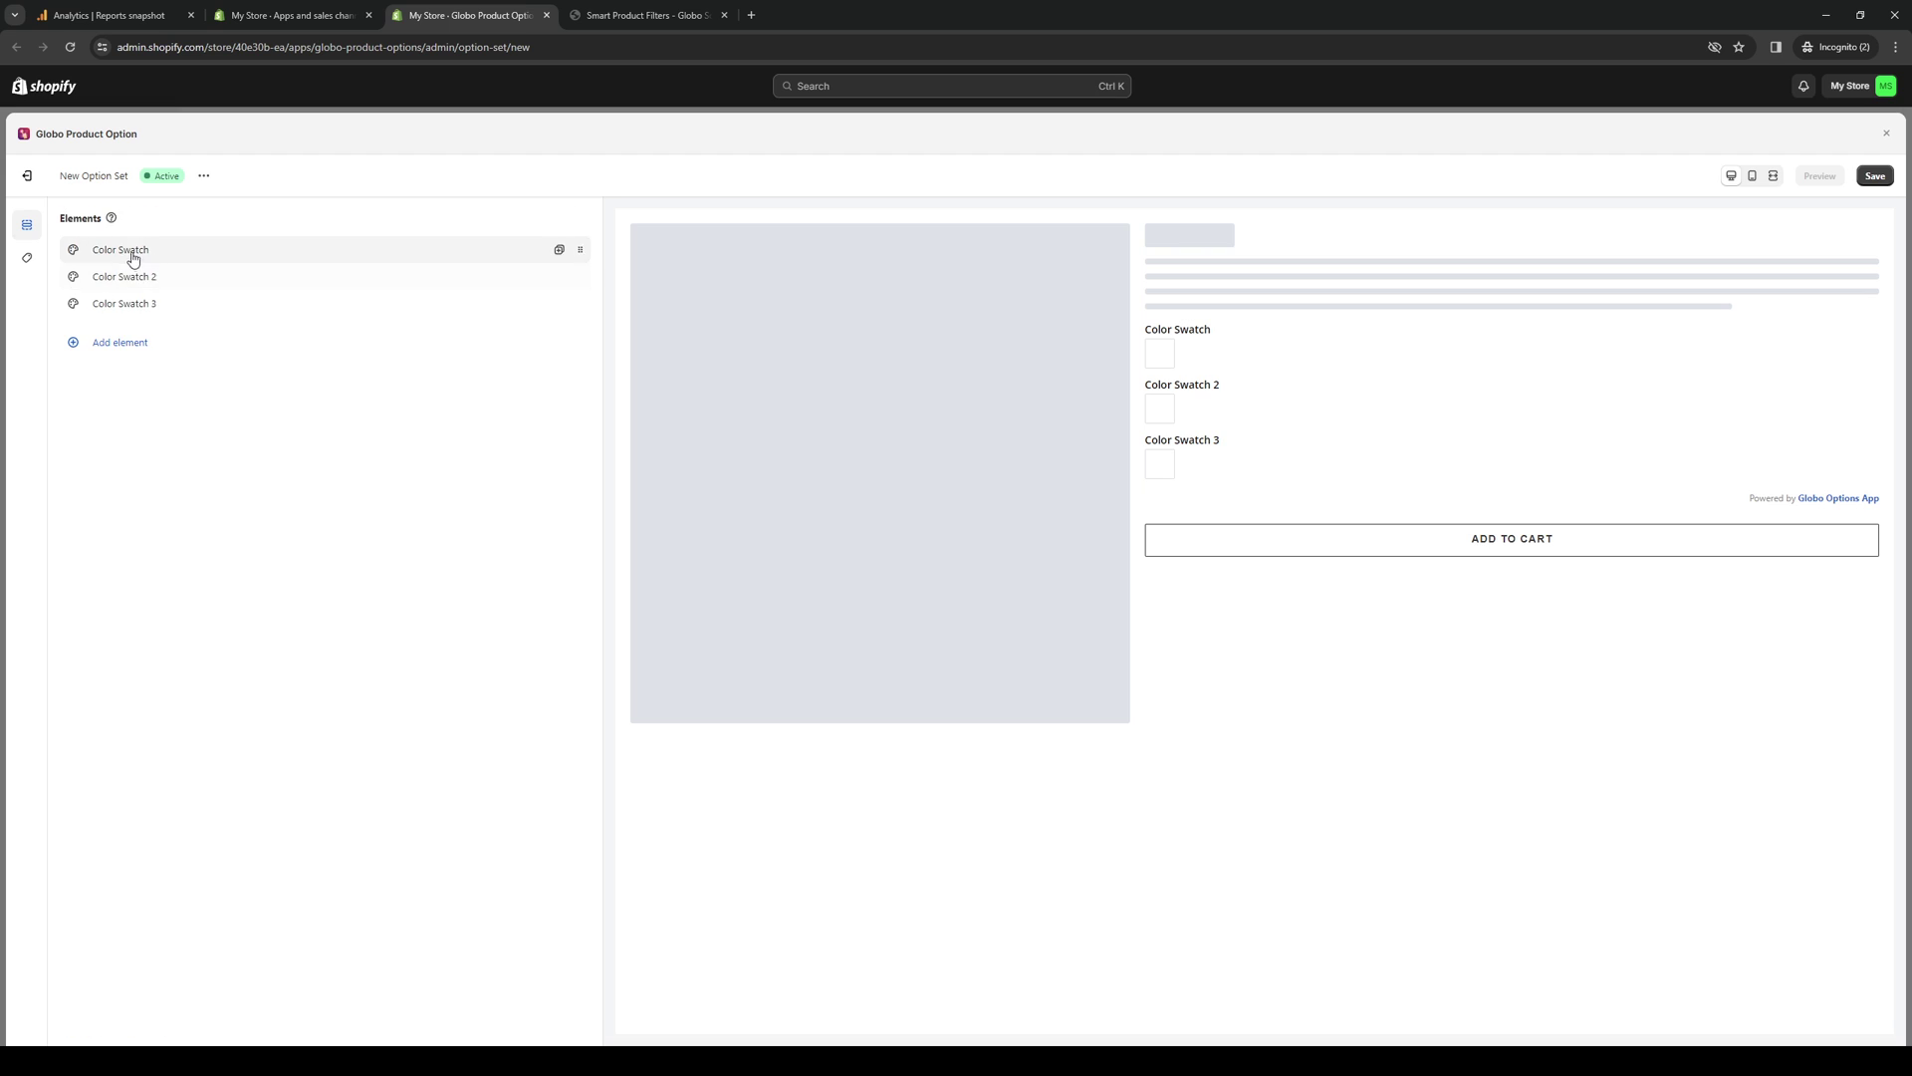
pyautogui.click(126, 251)
pyautogui.tripleClick(261, 276)
pyautogui.write('Red')
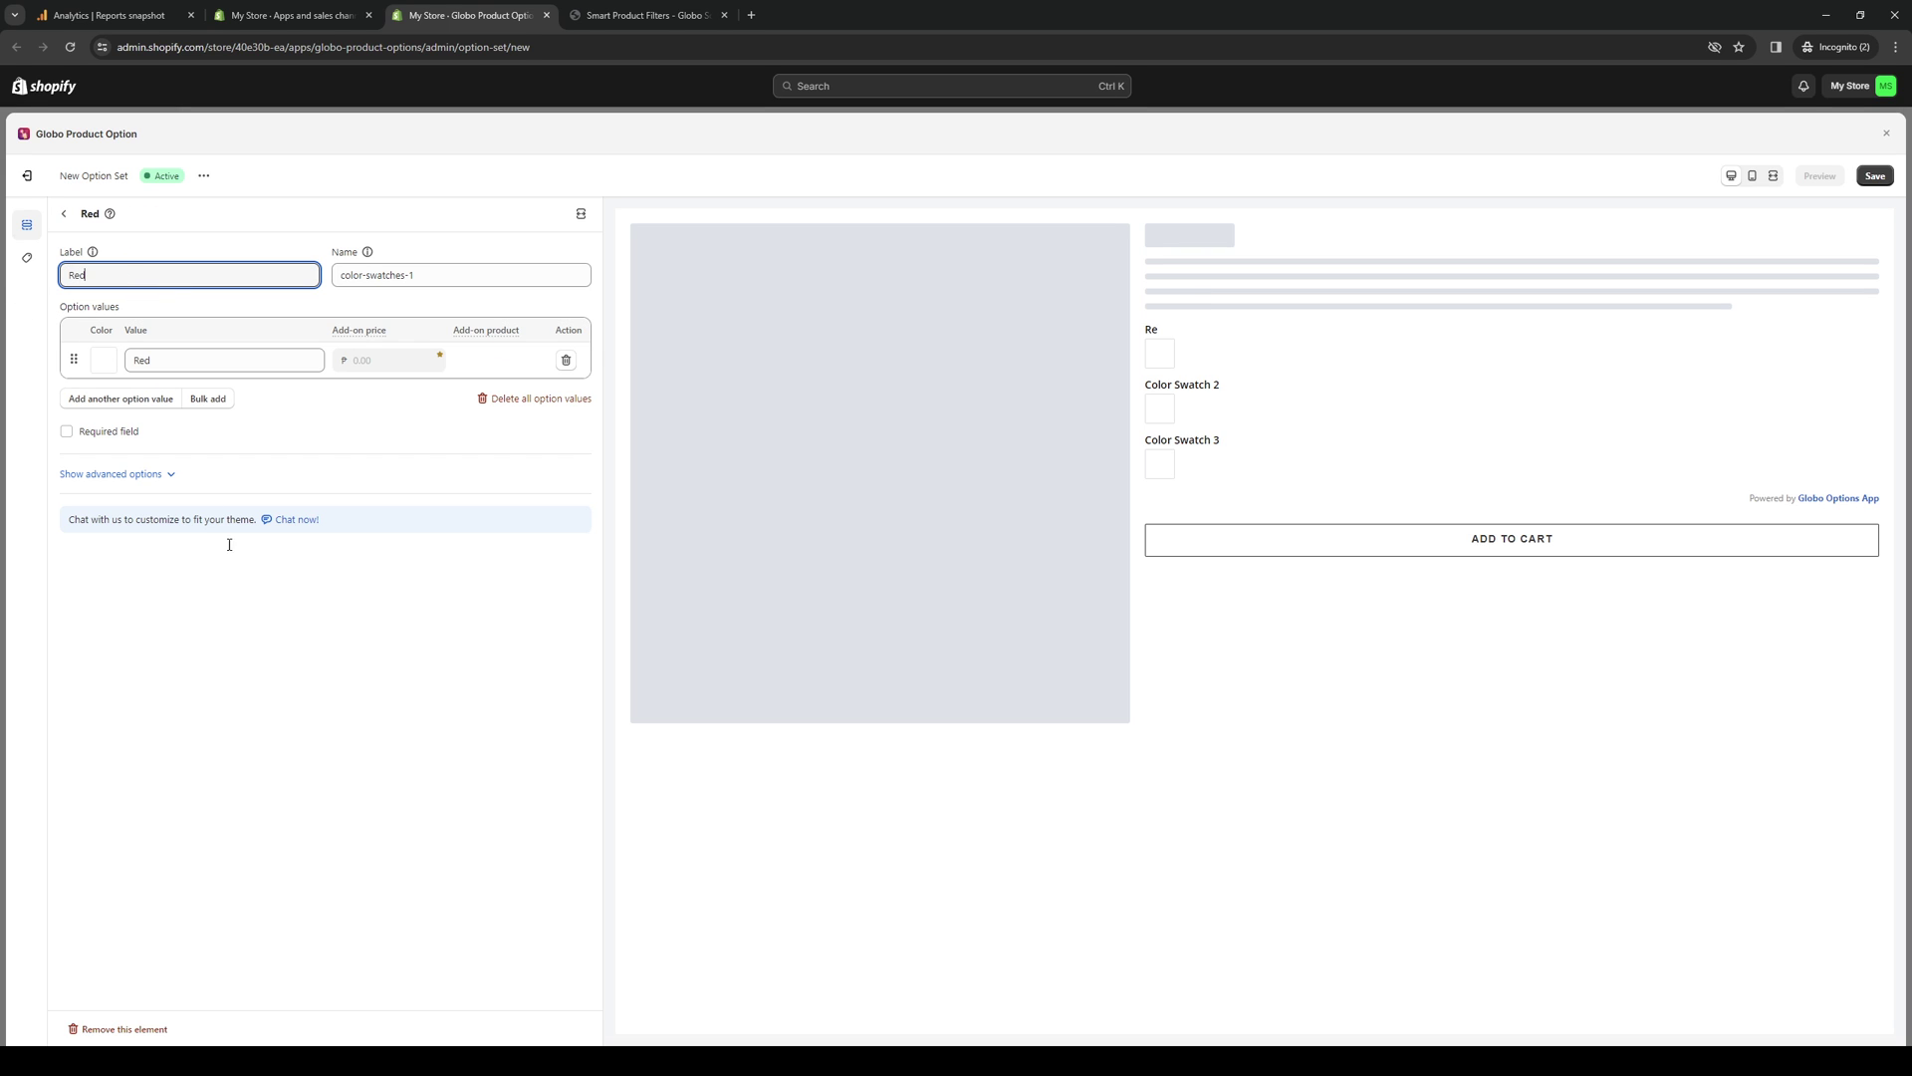
pyautogui.click(104, 361)
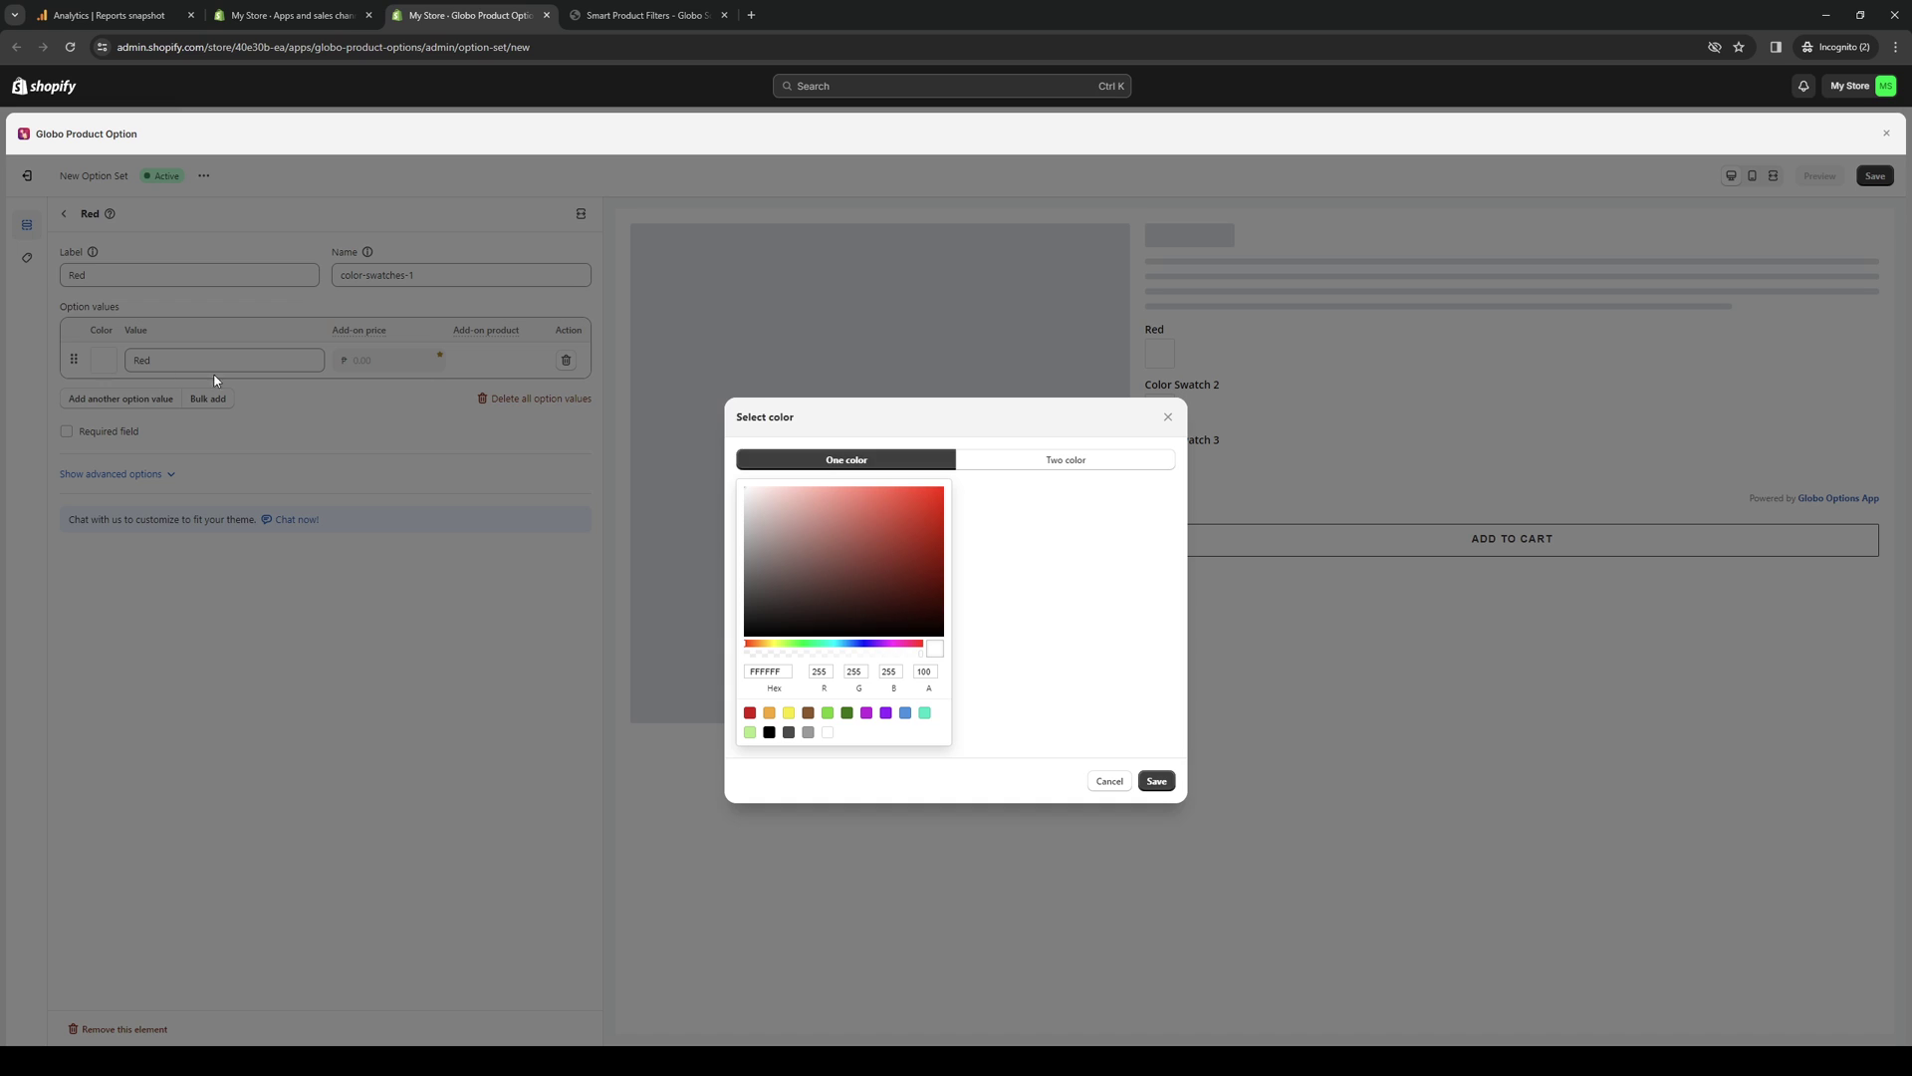
pyautogui.click(943, 494)
pyautogui.click(1156, 781)
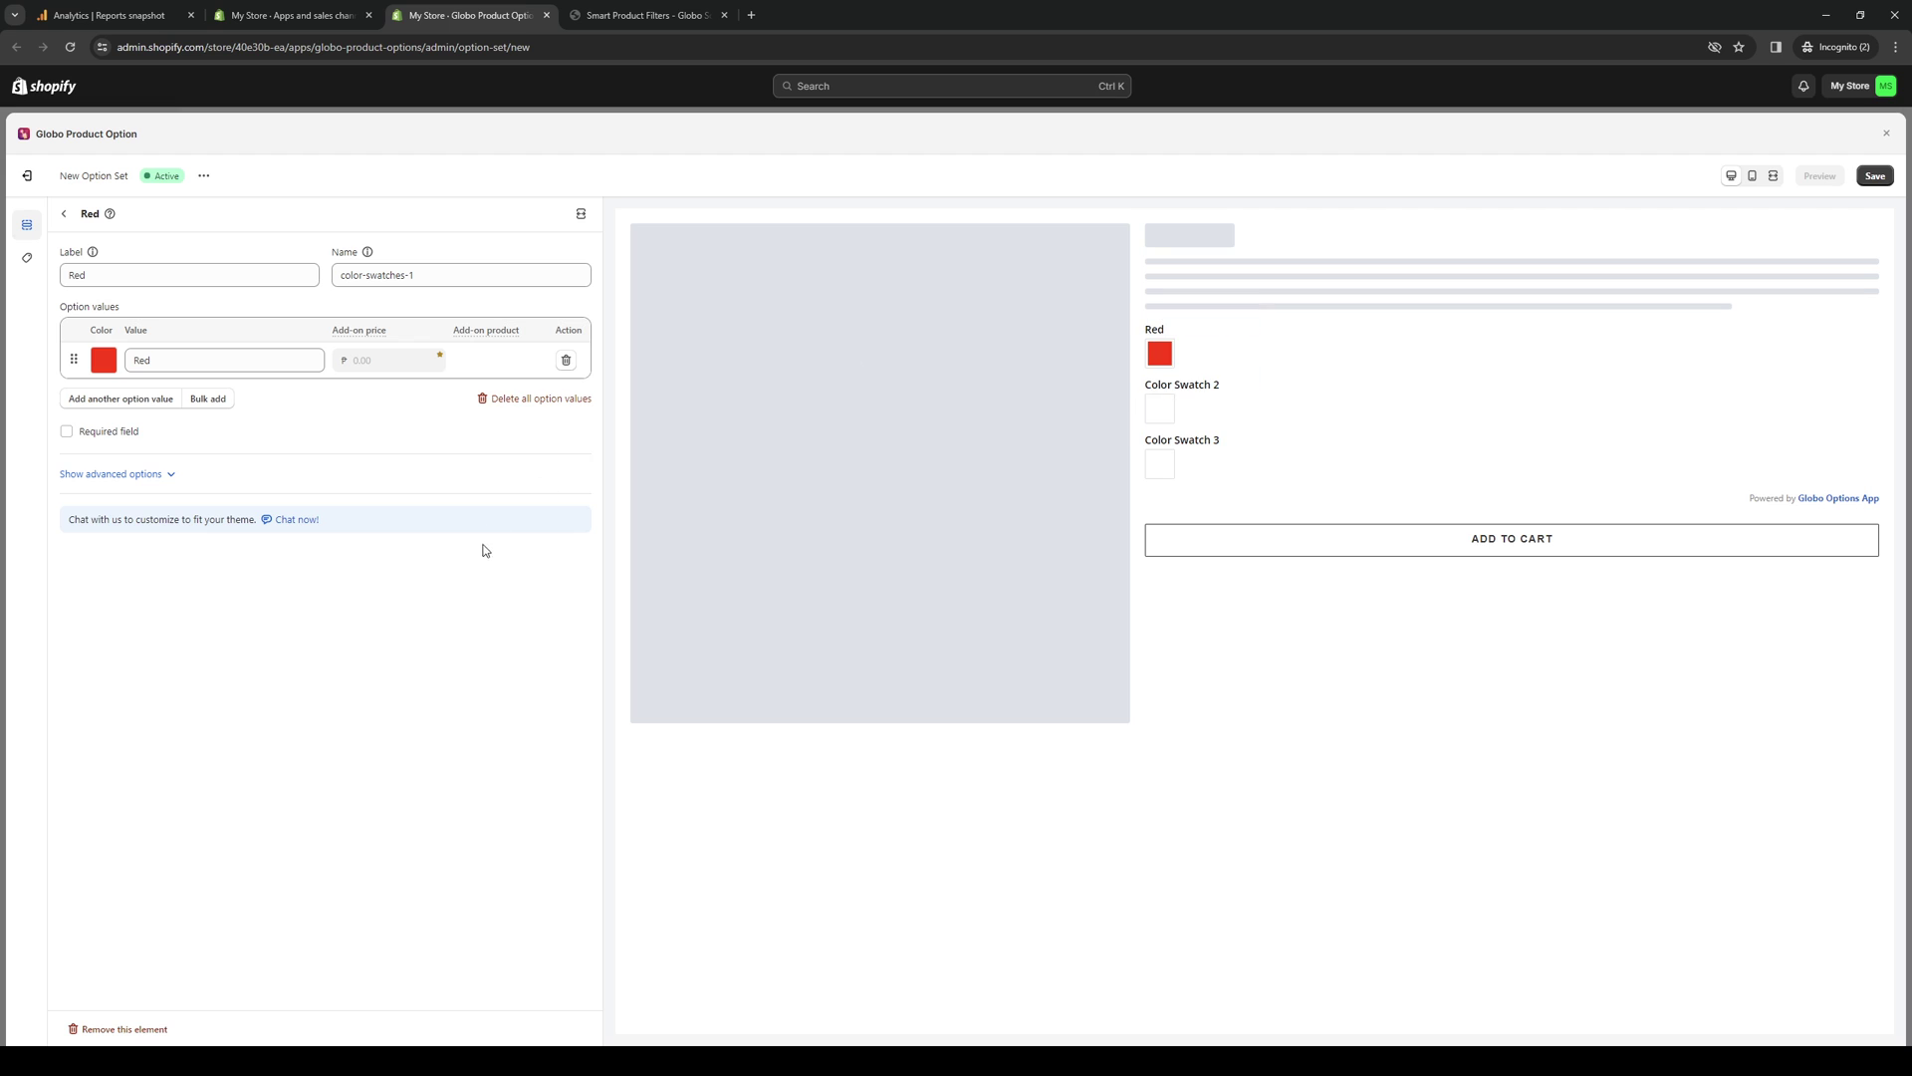
# Colour Color Swatch 2's value bright blue and relabel it Blue
pyautogui.click(63, 213)
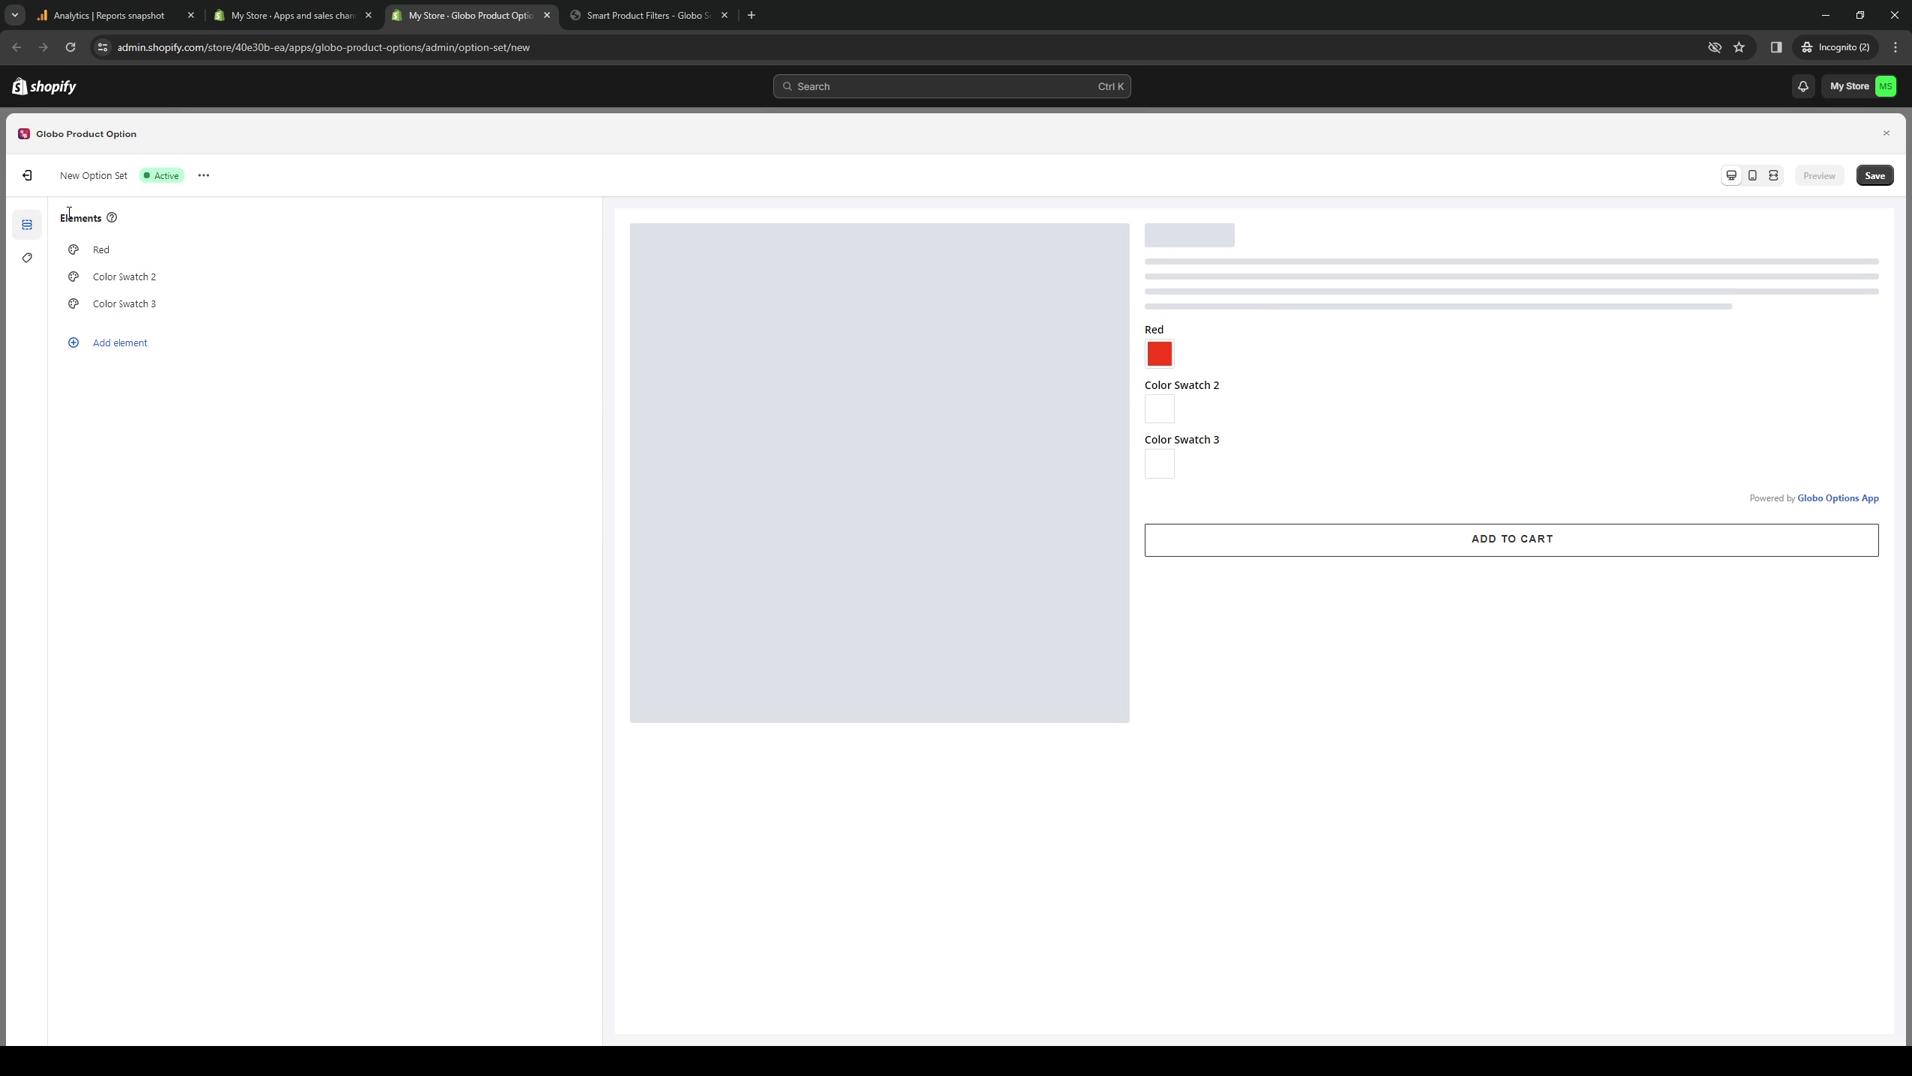
pyautogui.click(128, 303)
pyautogui.click(130, 359)
pyautogui.click(103, 360)
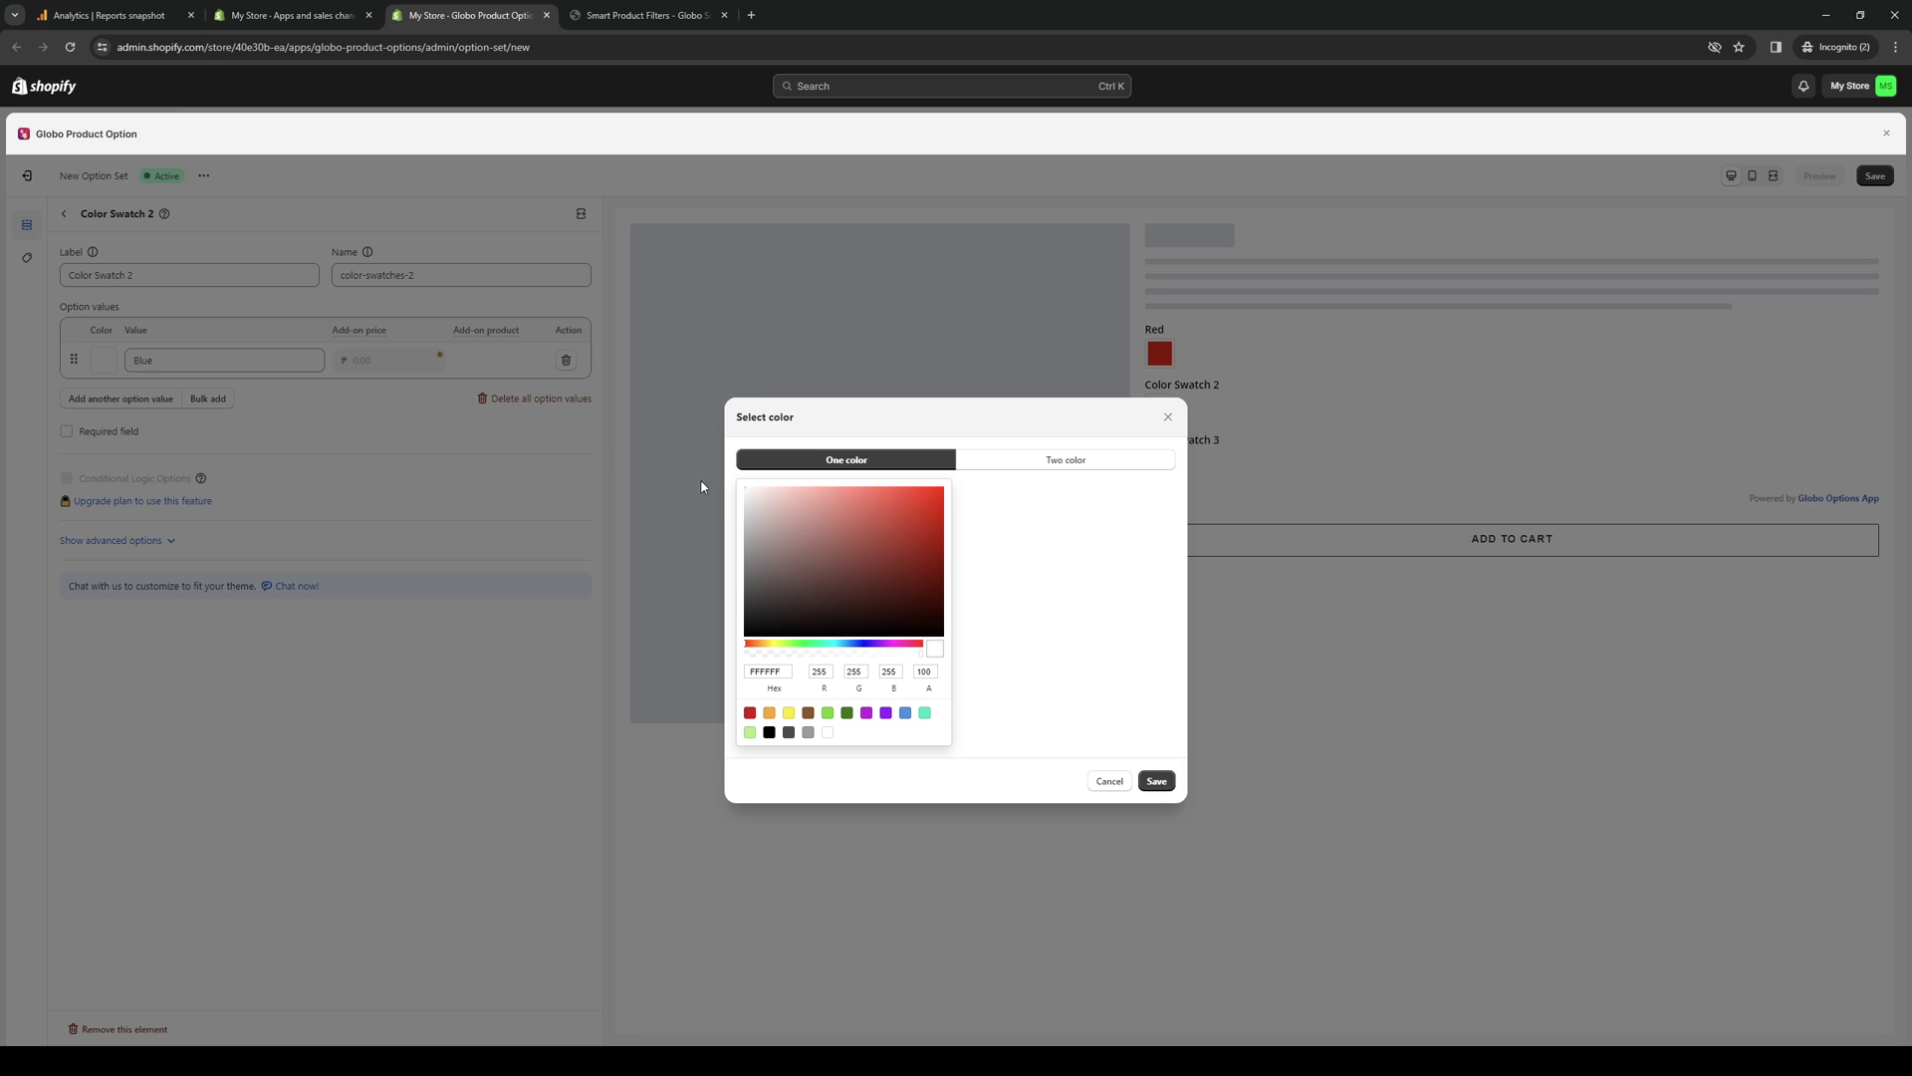
pyautogui.click(864, 645)
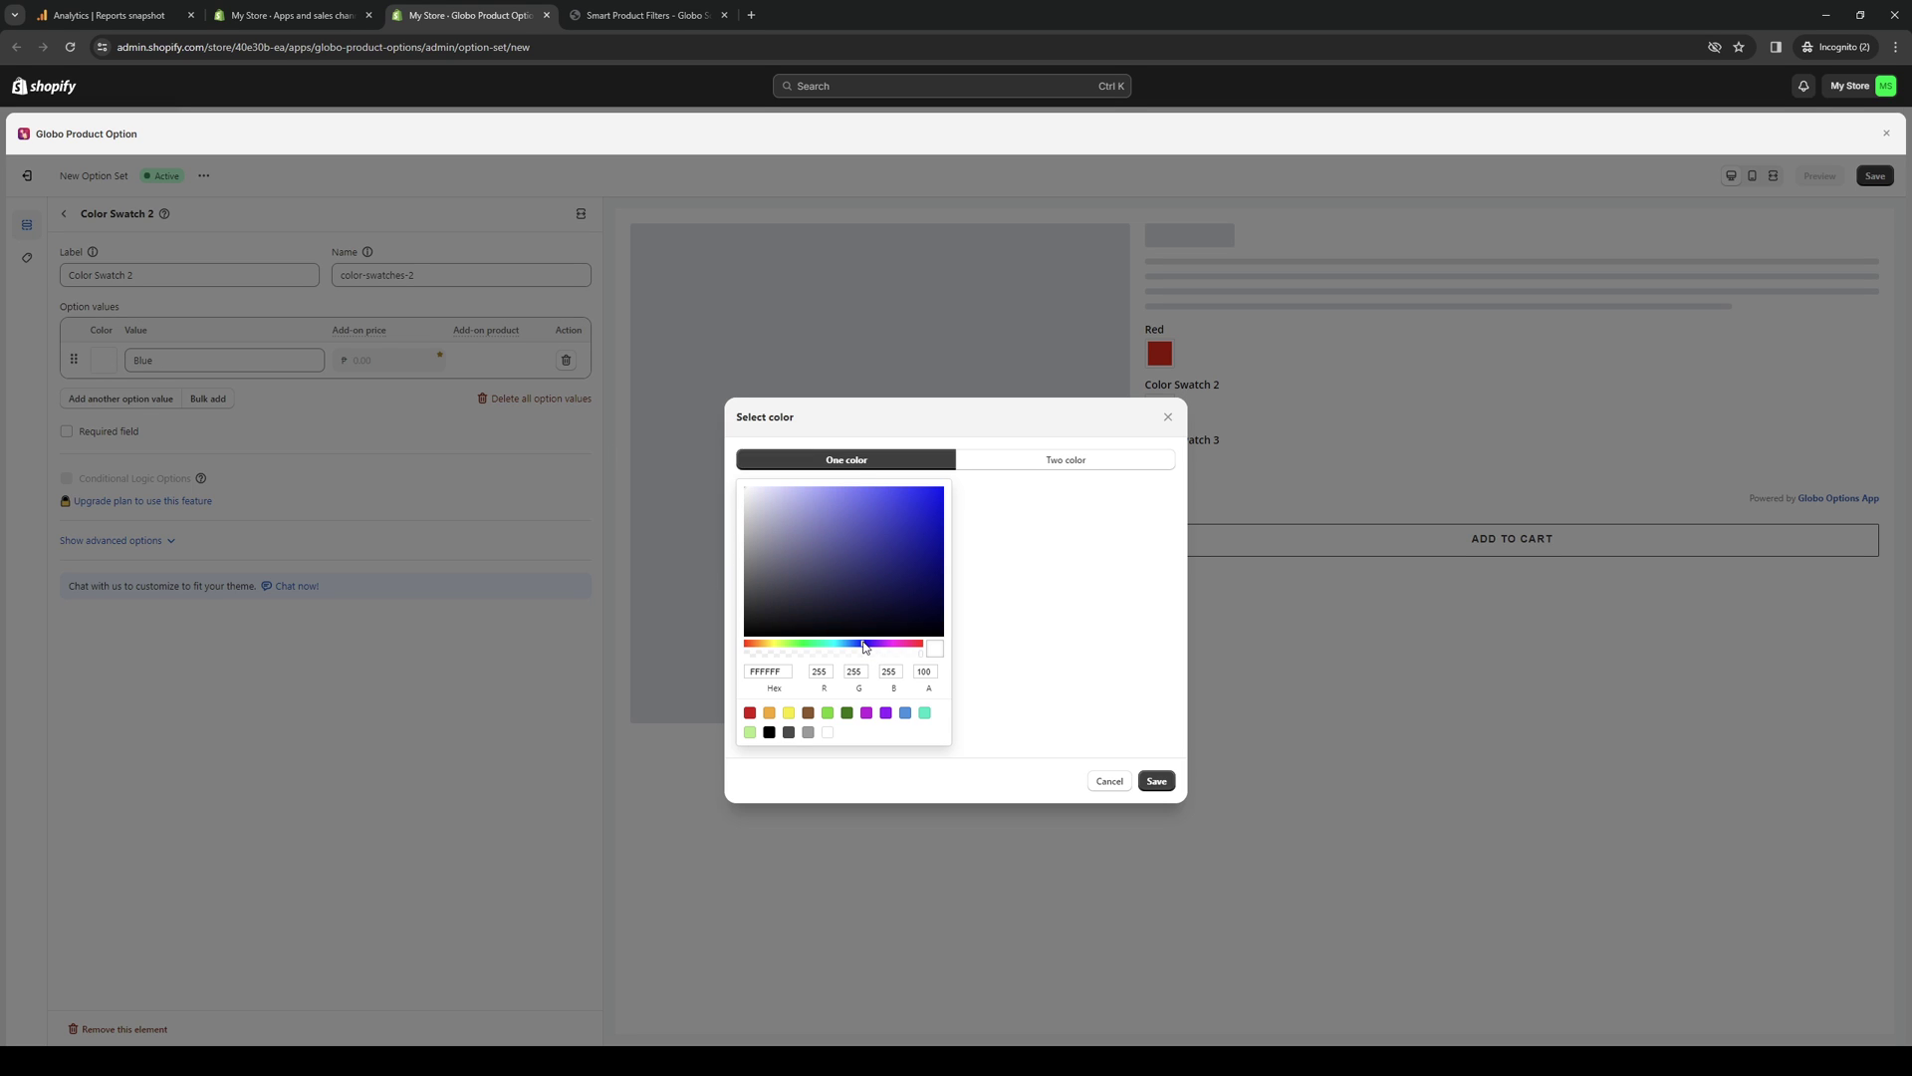
pyautogui.click(940, 491)
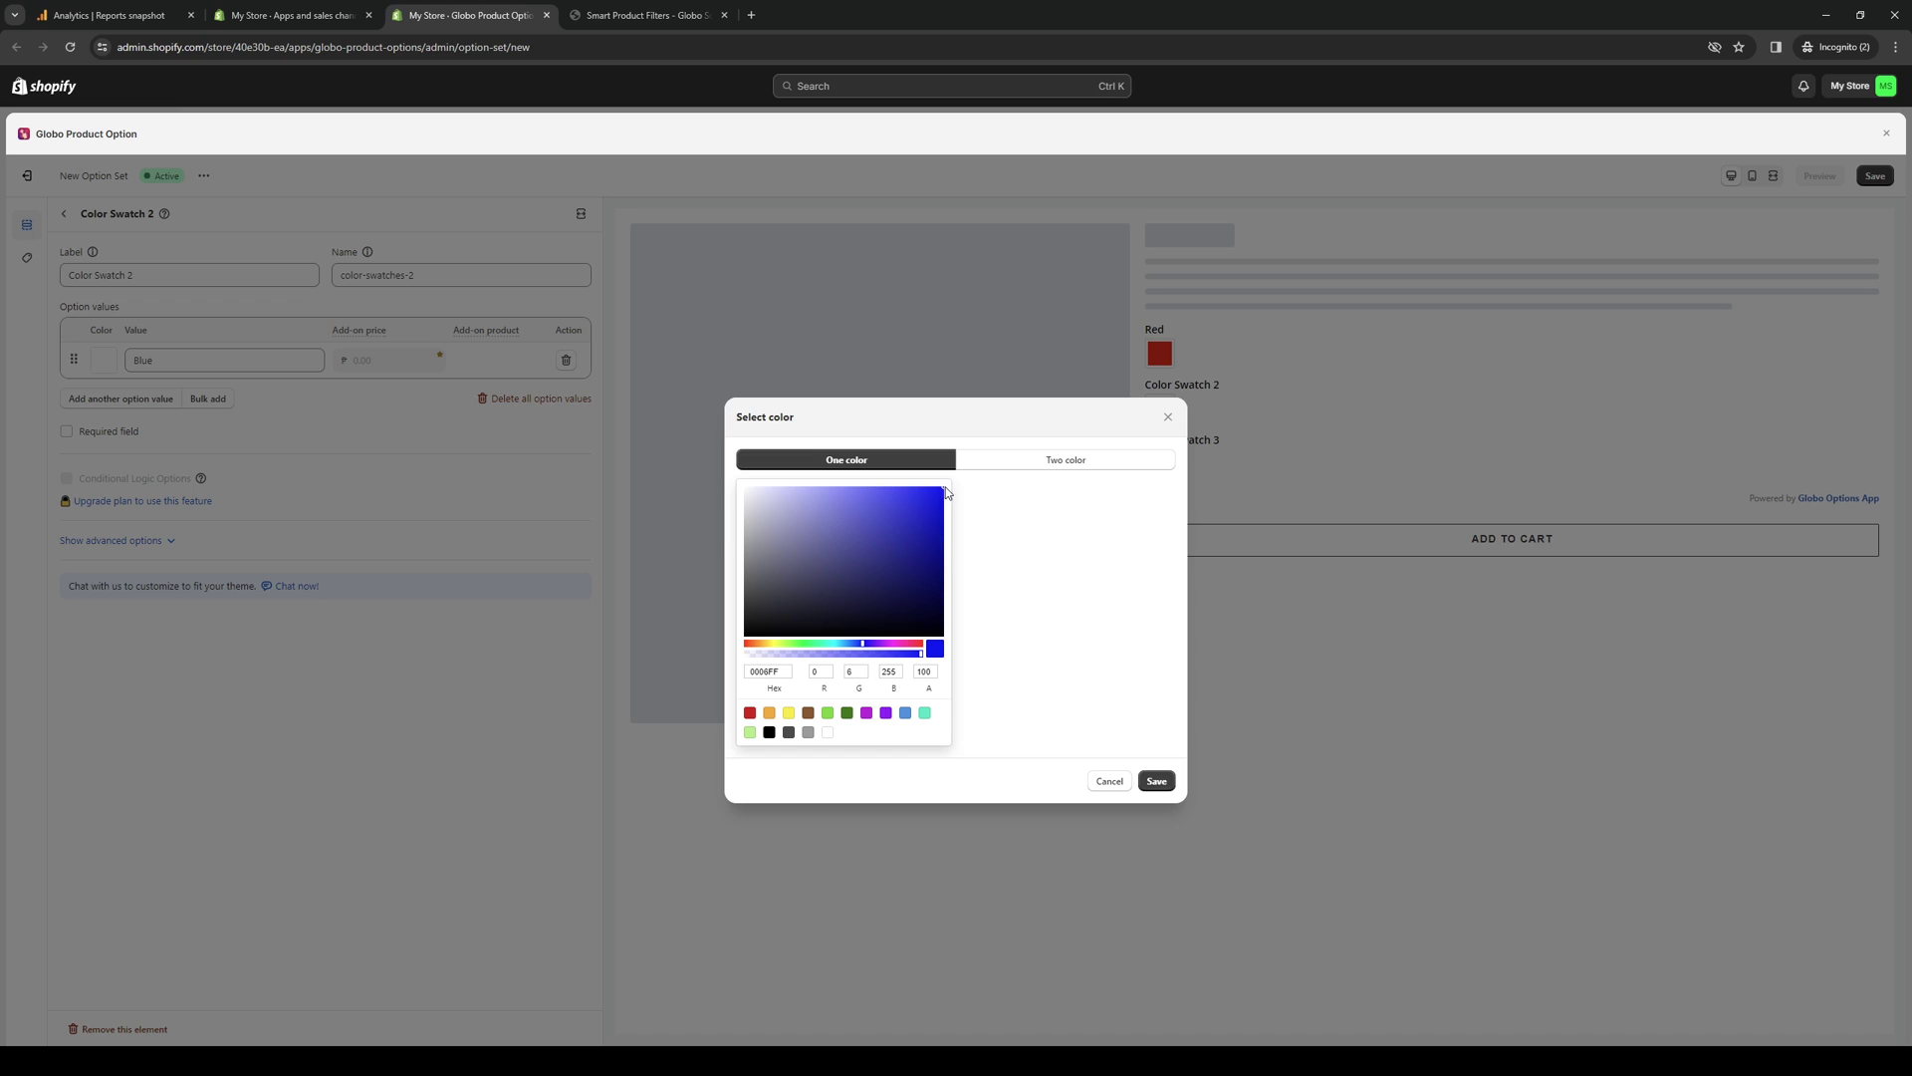
pyautogui.click(1156, 781)
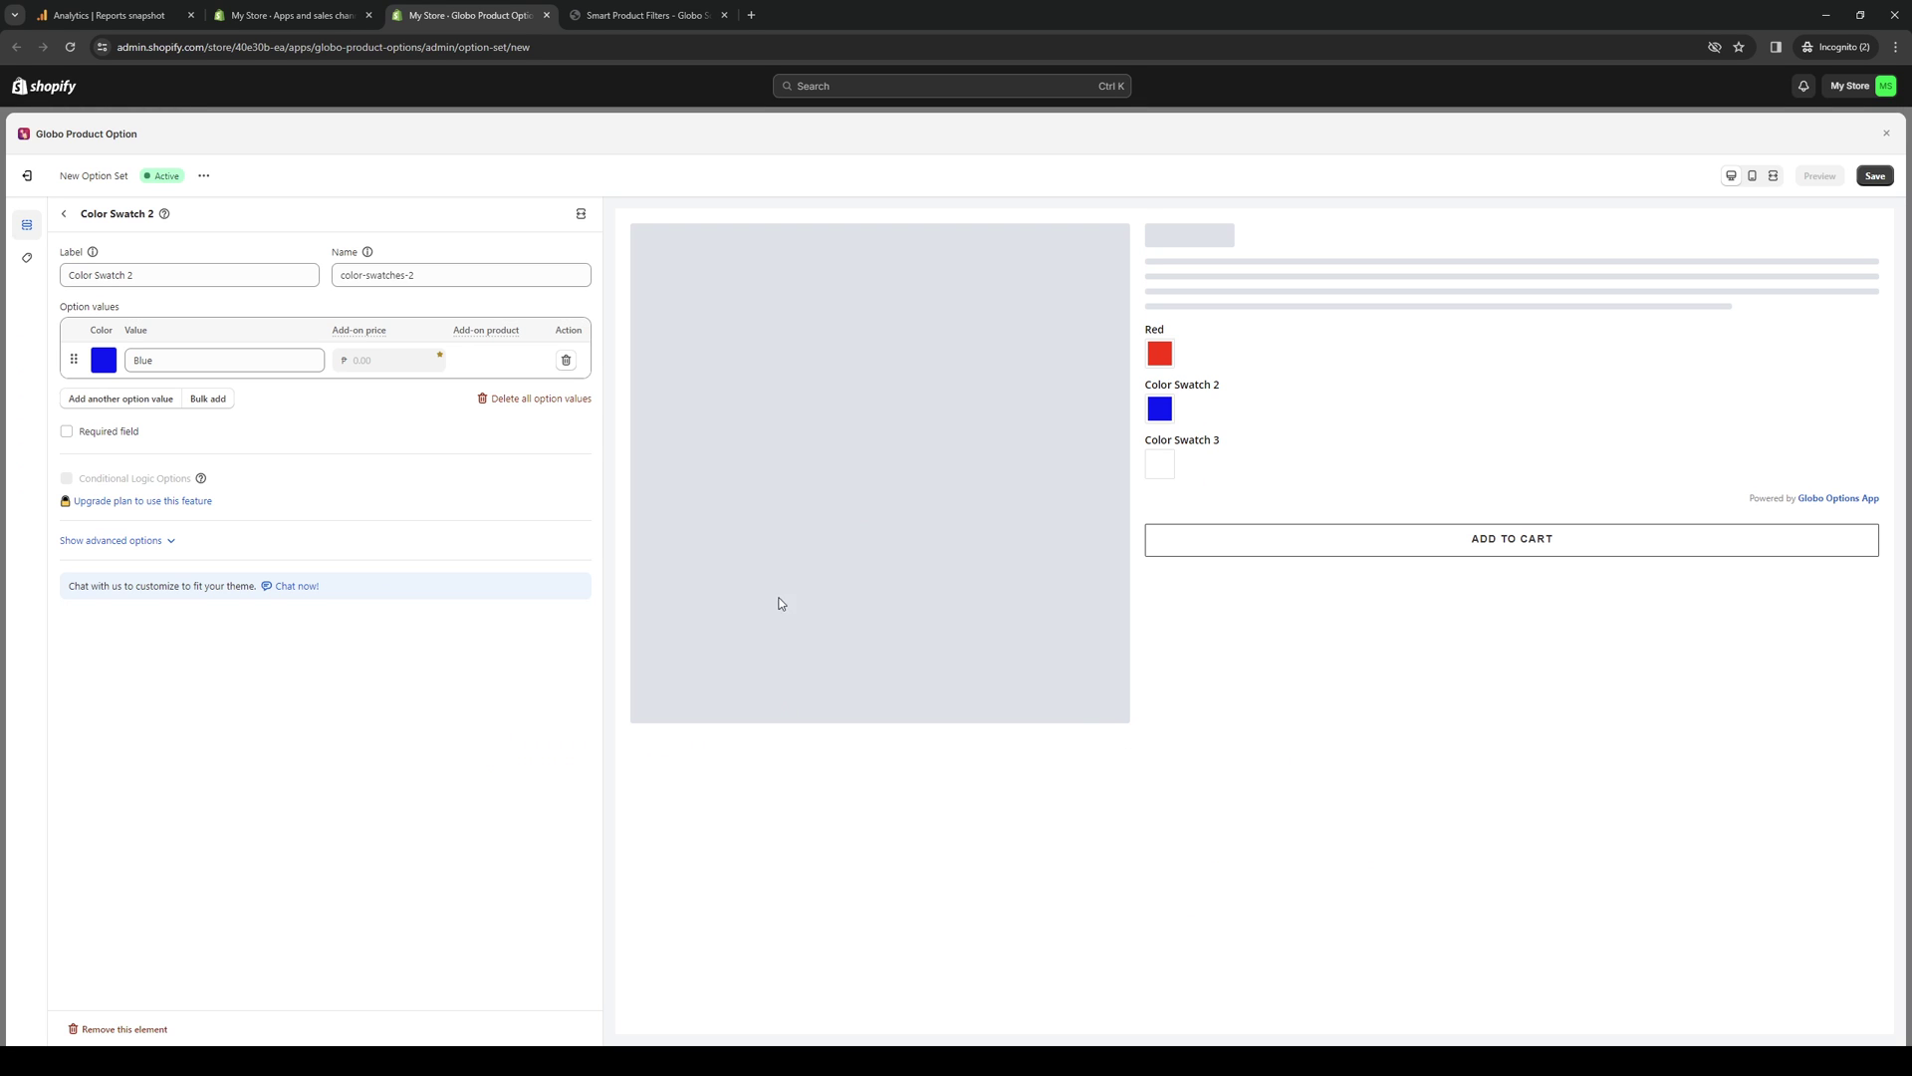
pyautogui.tripleClick(144, 273)
pyautogui.write('Blue')
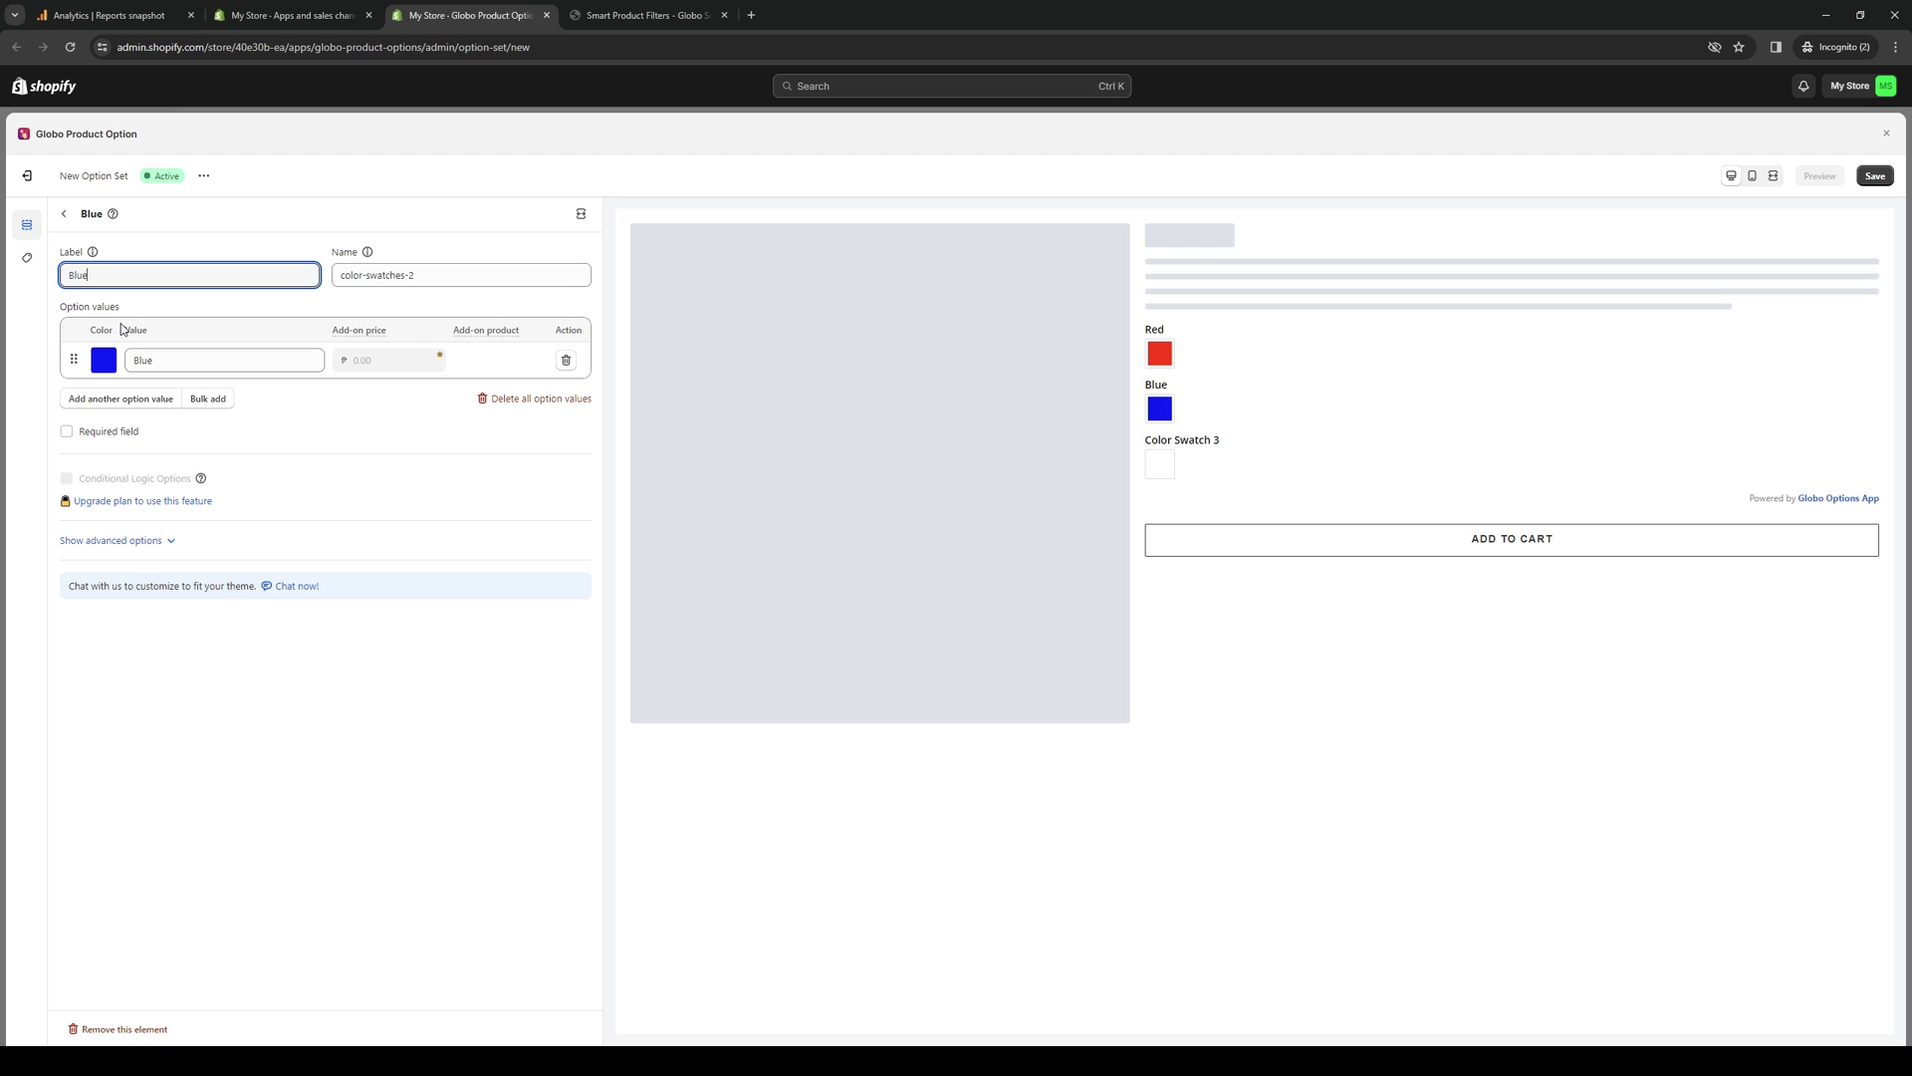
pyautogui.click(67, 239)
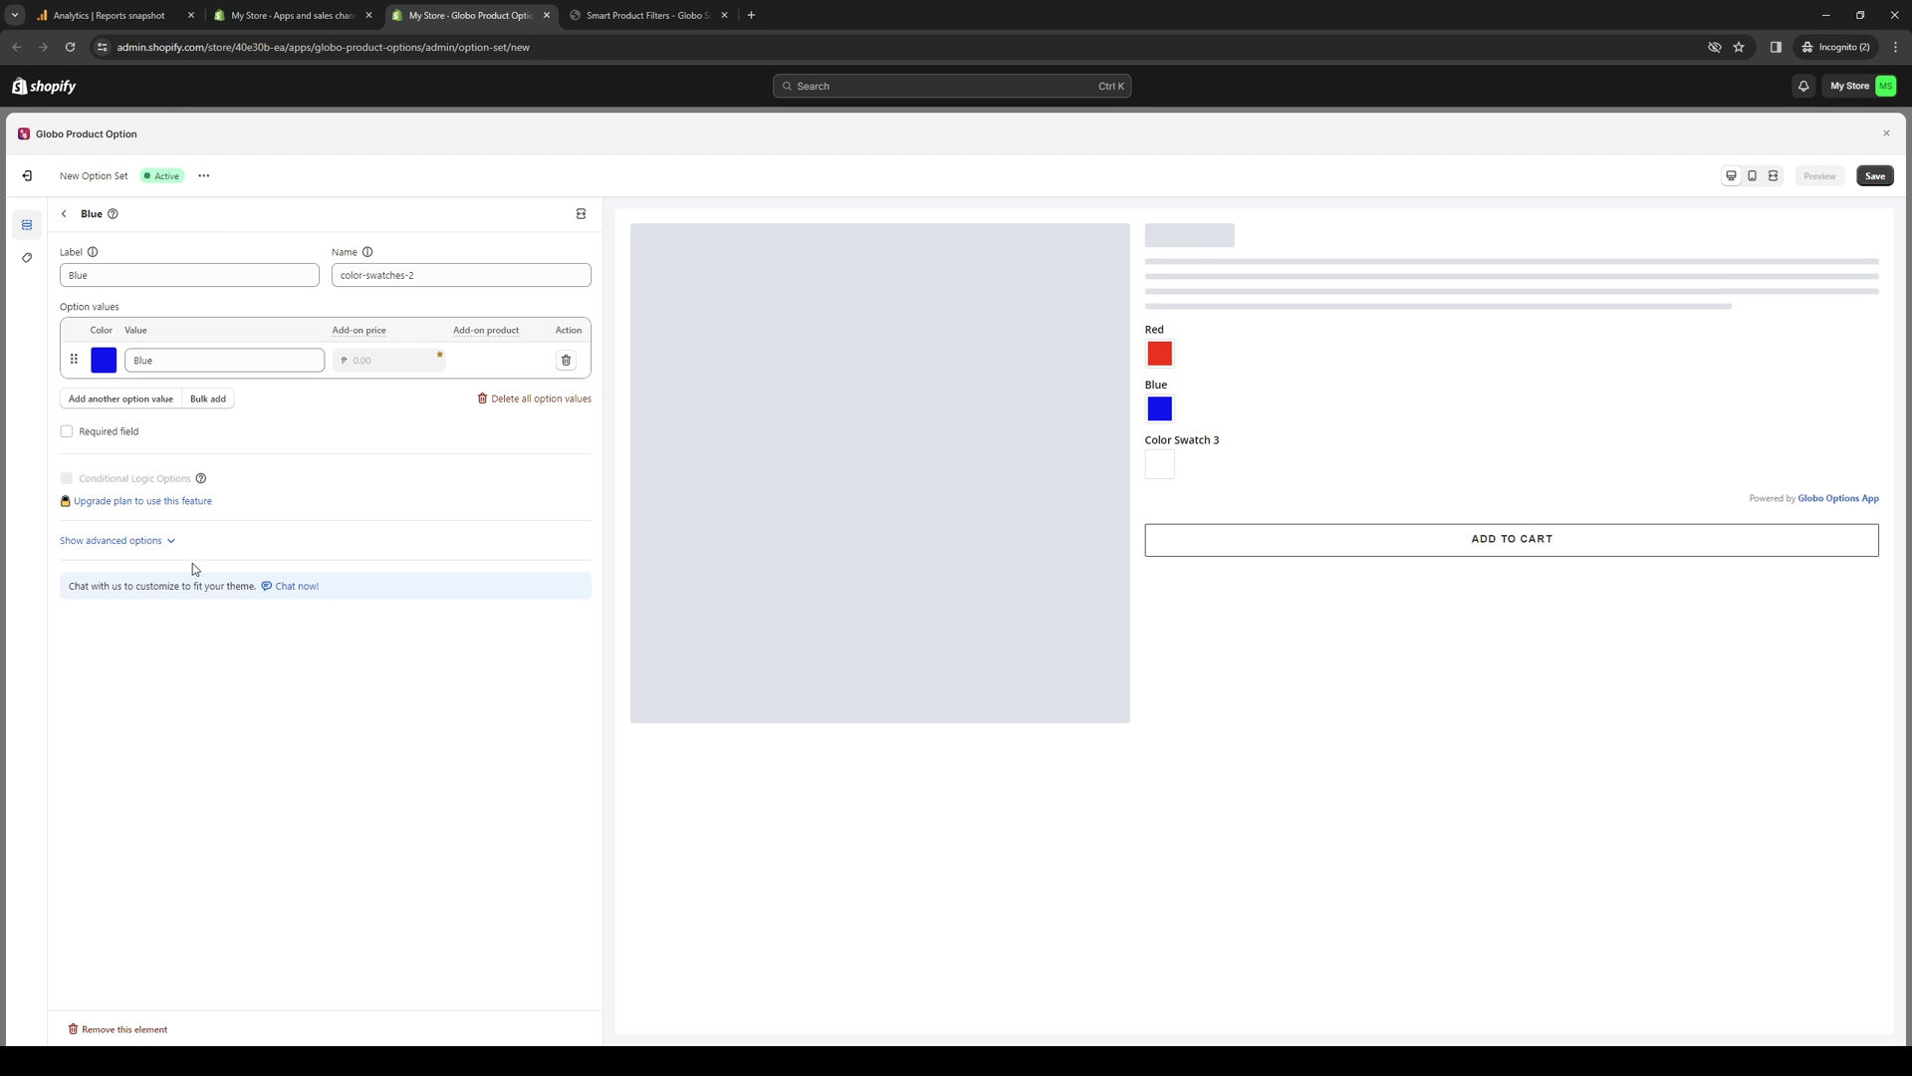
# Colour Color Swatch 3's value bright green and relabel it Green
pyautogui.click(63, 213)
pyautogui.click(129, 303)
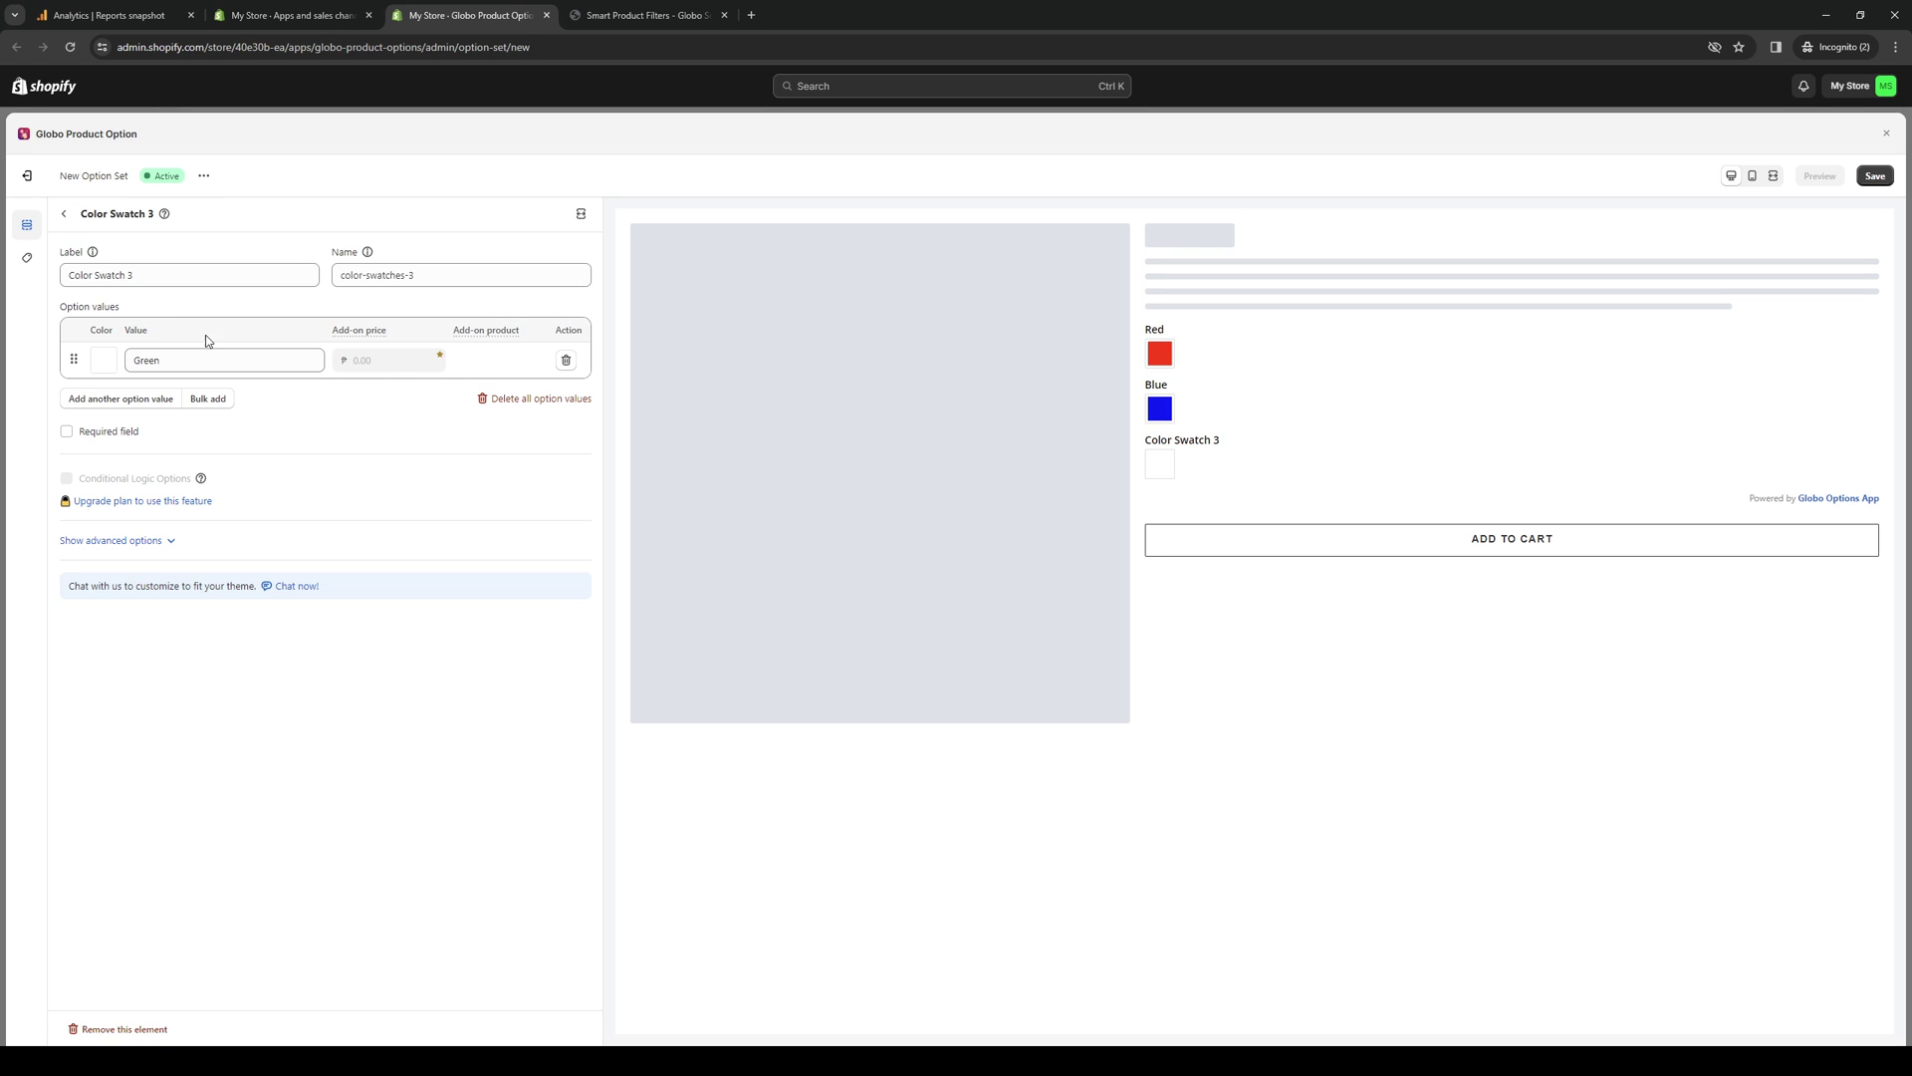
pyautogui.click(100, 366)
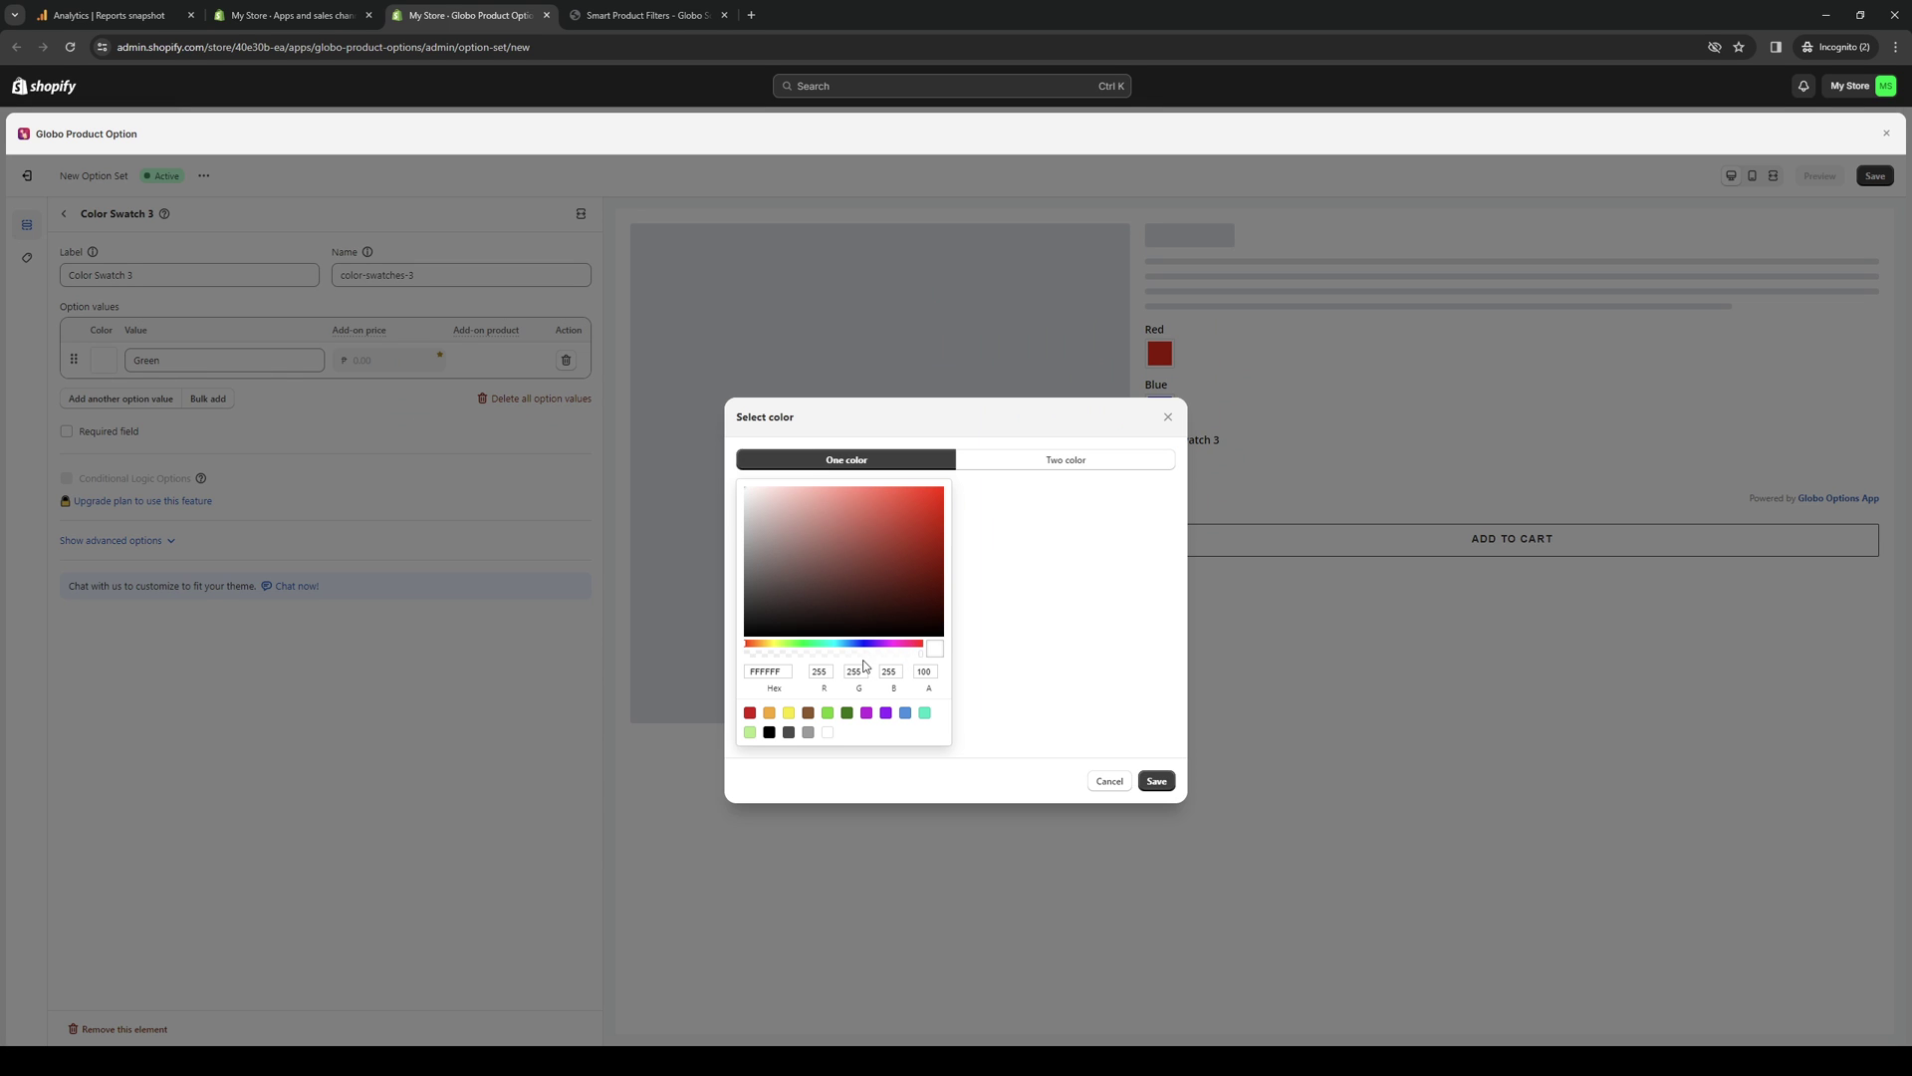
pyautogui.click(807, 646)
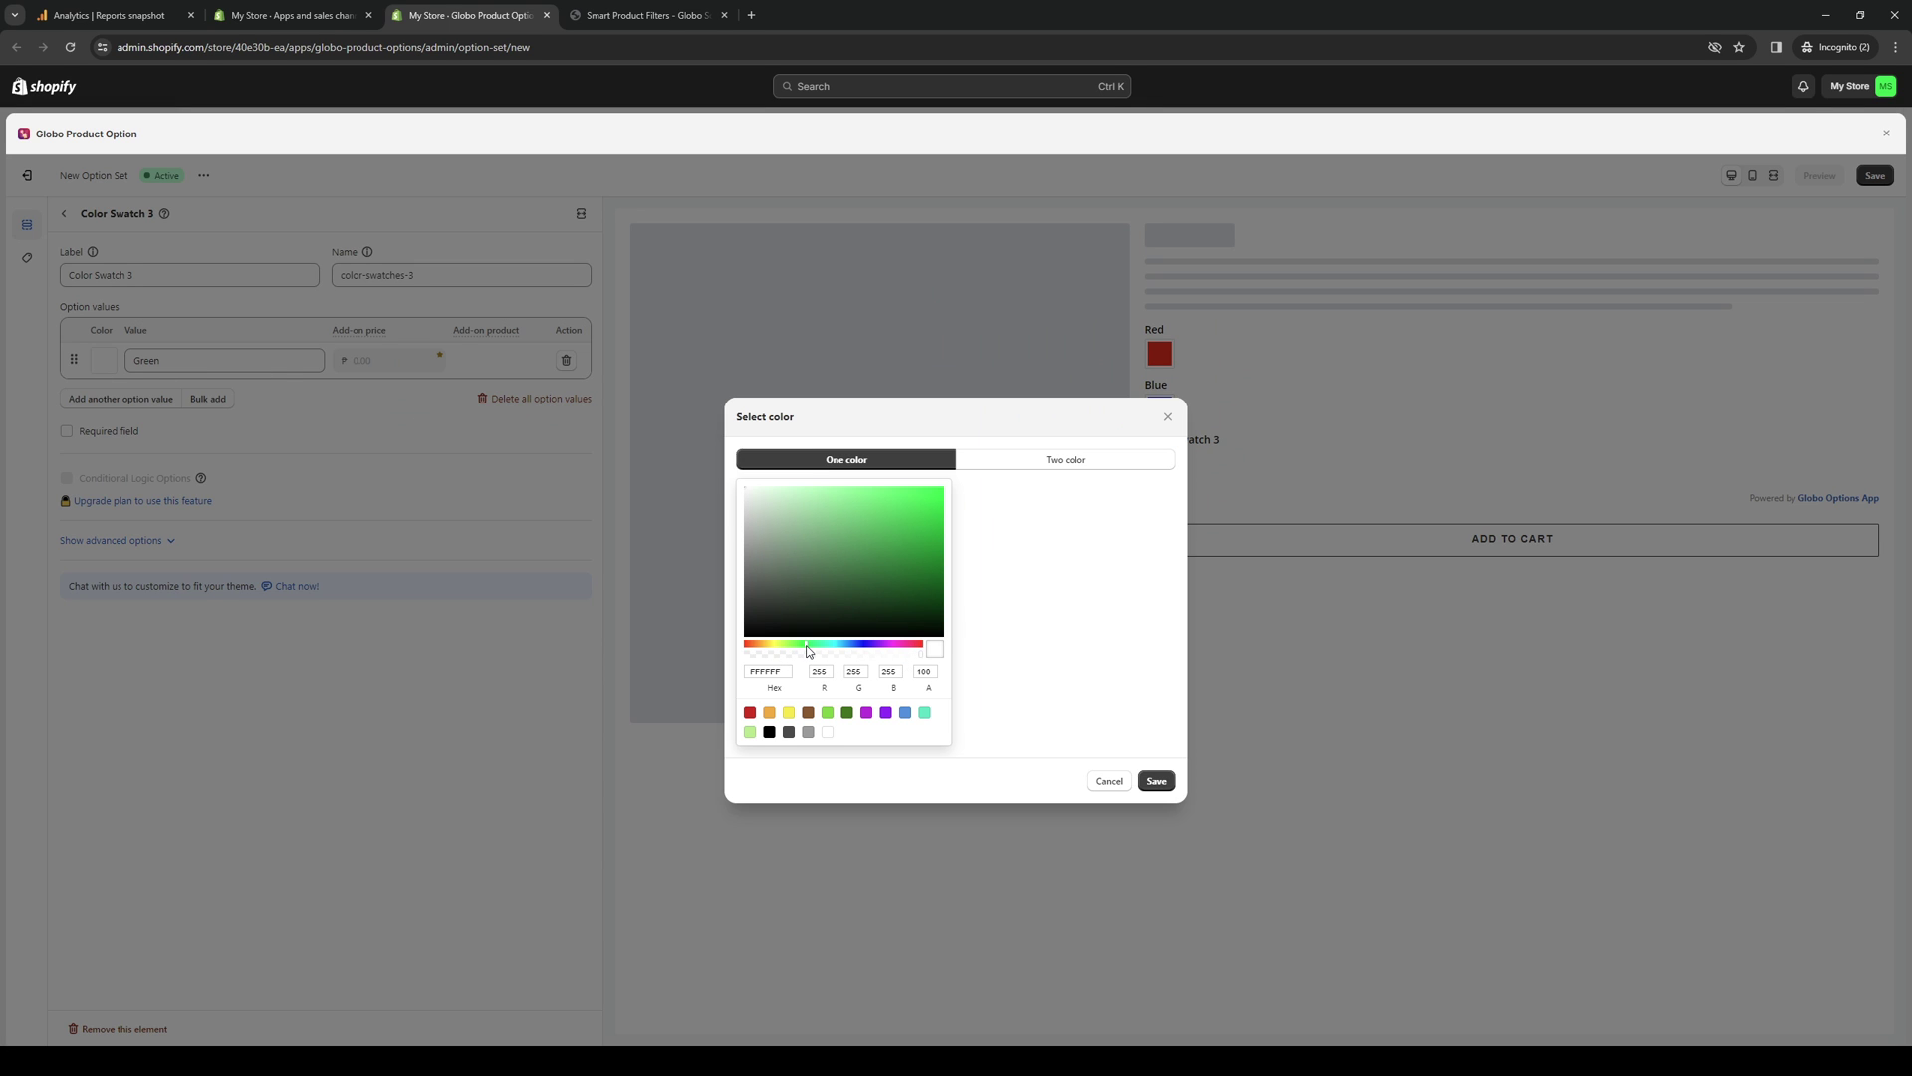
pyautogui.click(940, 491)
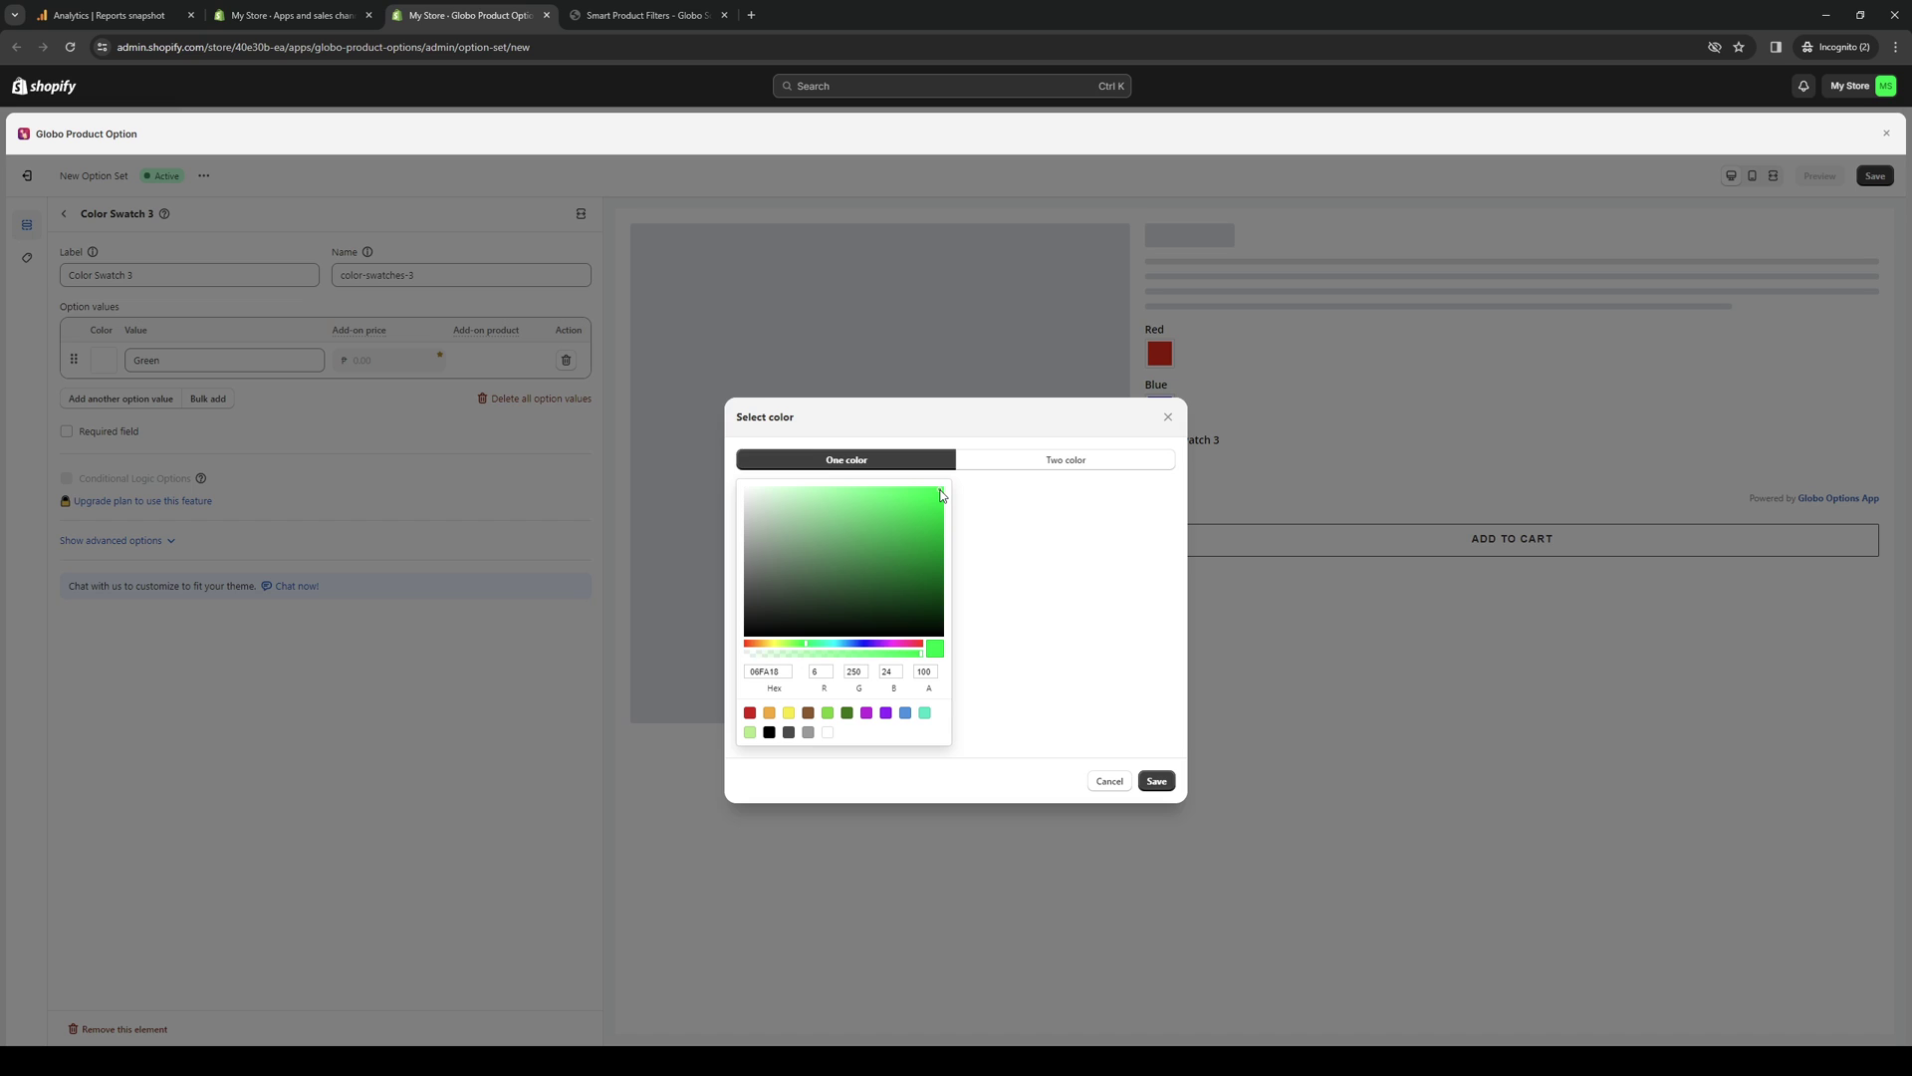
pyautogui.click(1155, 781)
pyautogui.moveTo(180, 275); pyautogui.dragTo(4, 267)
pyautogui.write('Green')
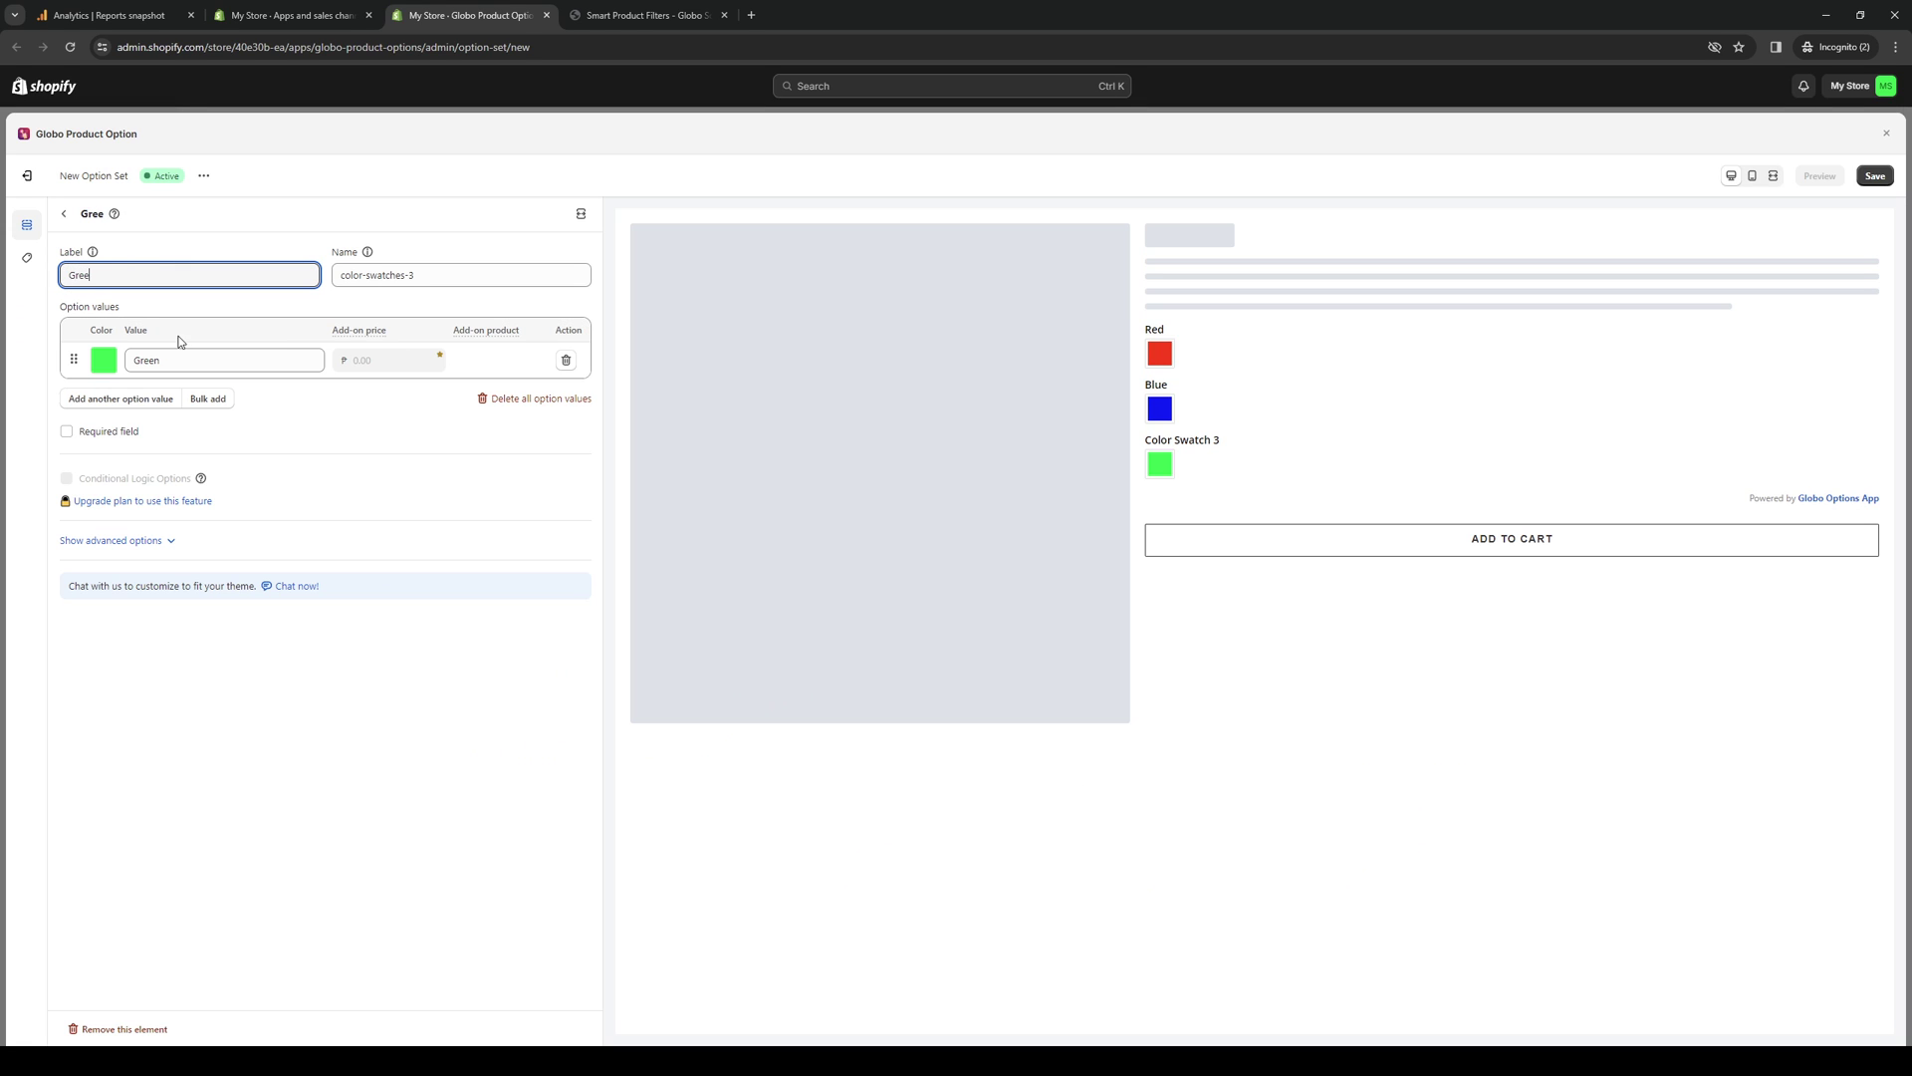
pyautogui.click(386, 647)
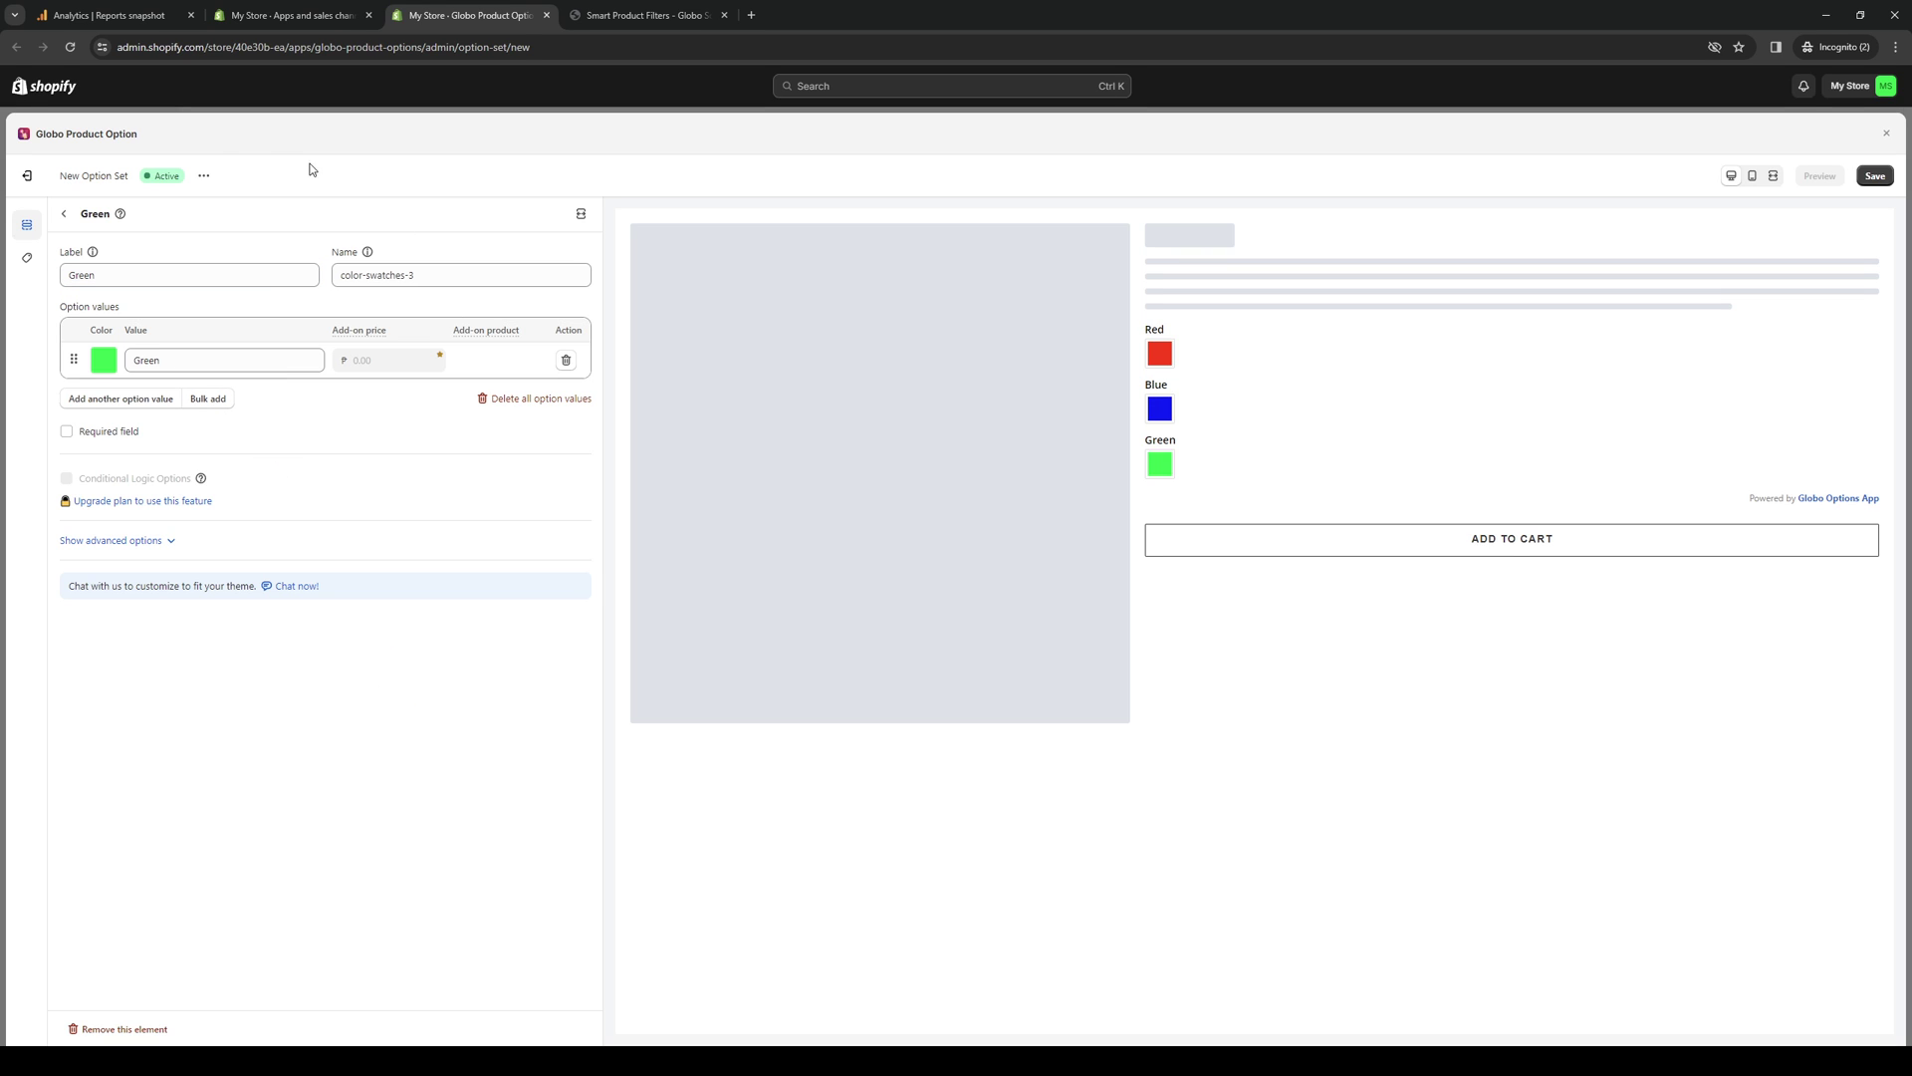
pyautogui.click(62, 214)
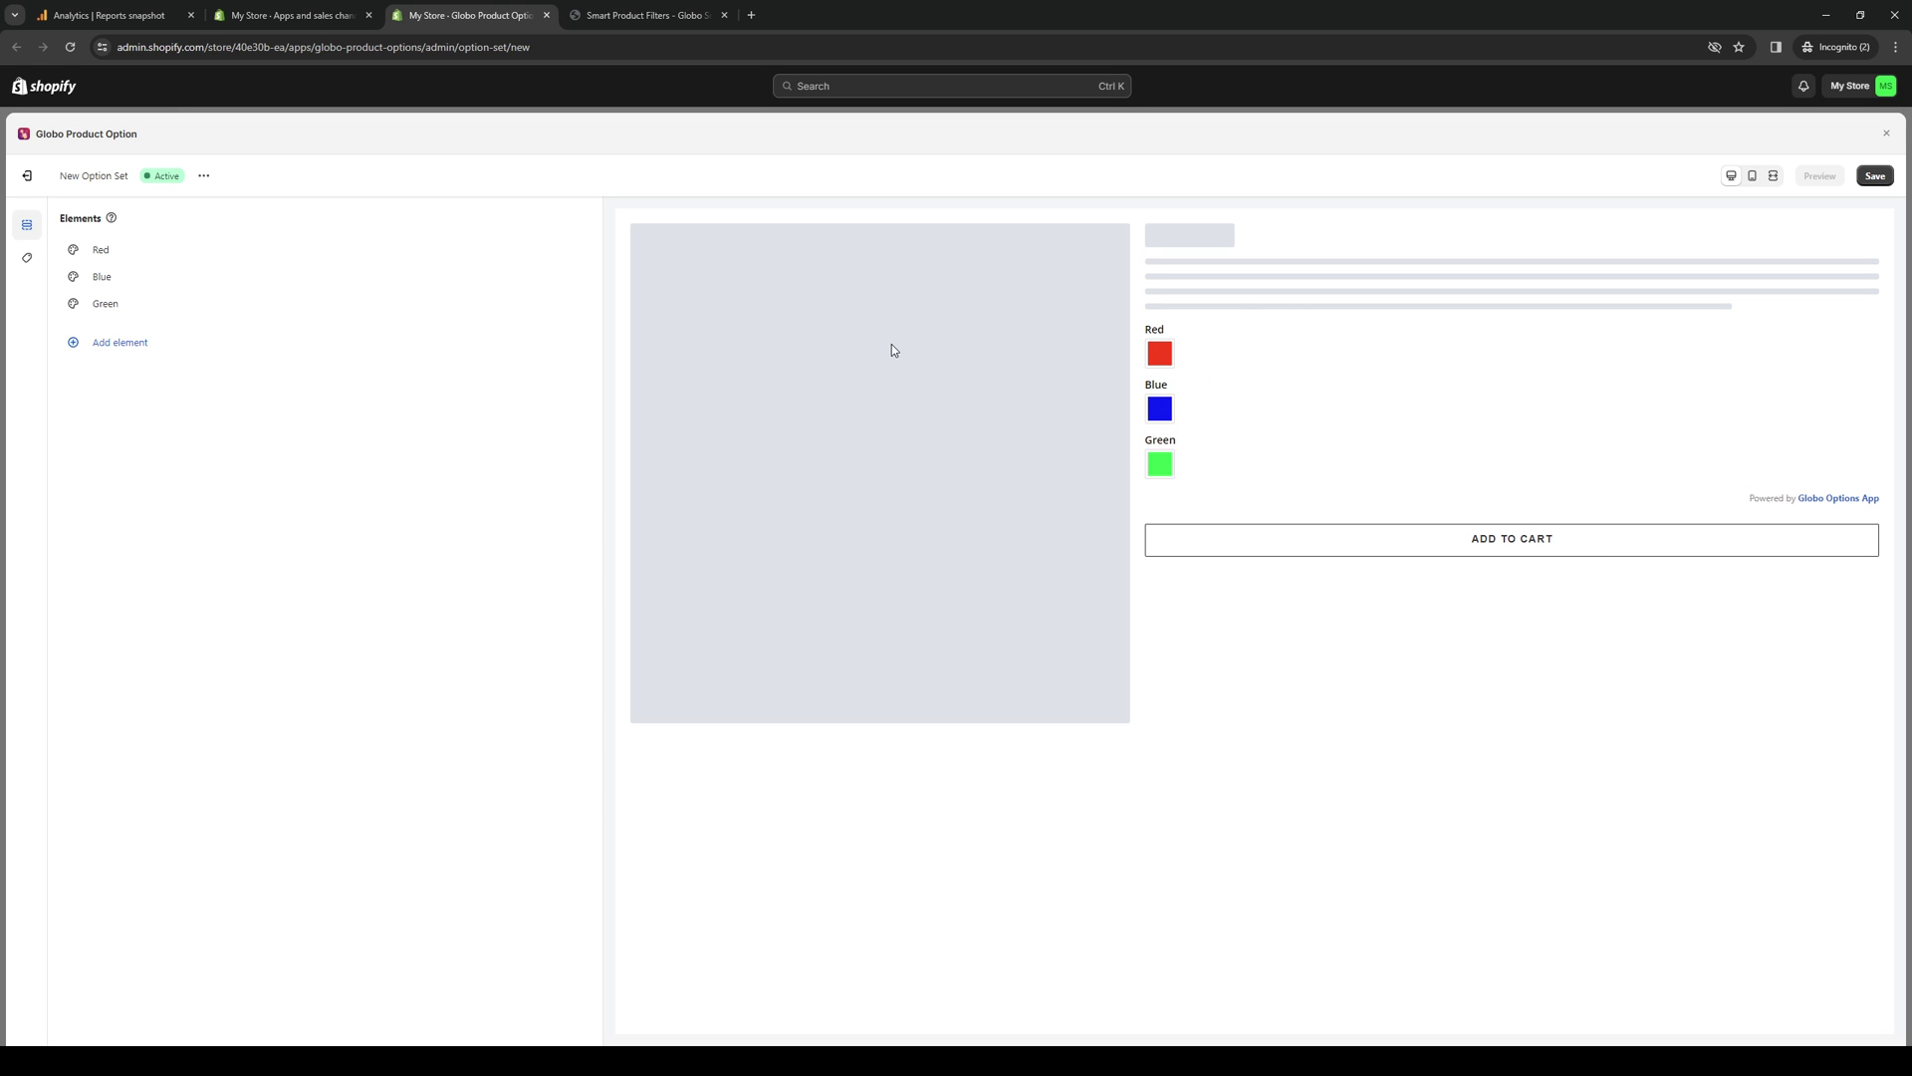
# Log in to Smart Product Filters using the store's myshopify URL copied from settings
pyautogui.click(588, 16)
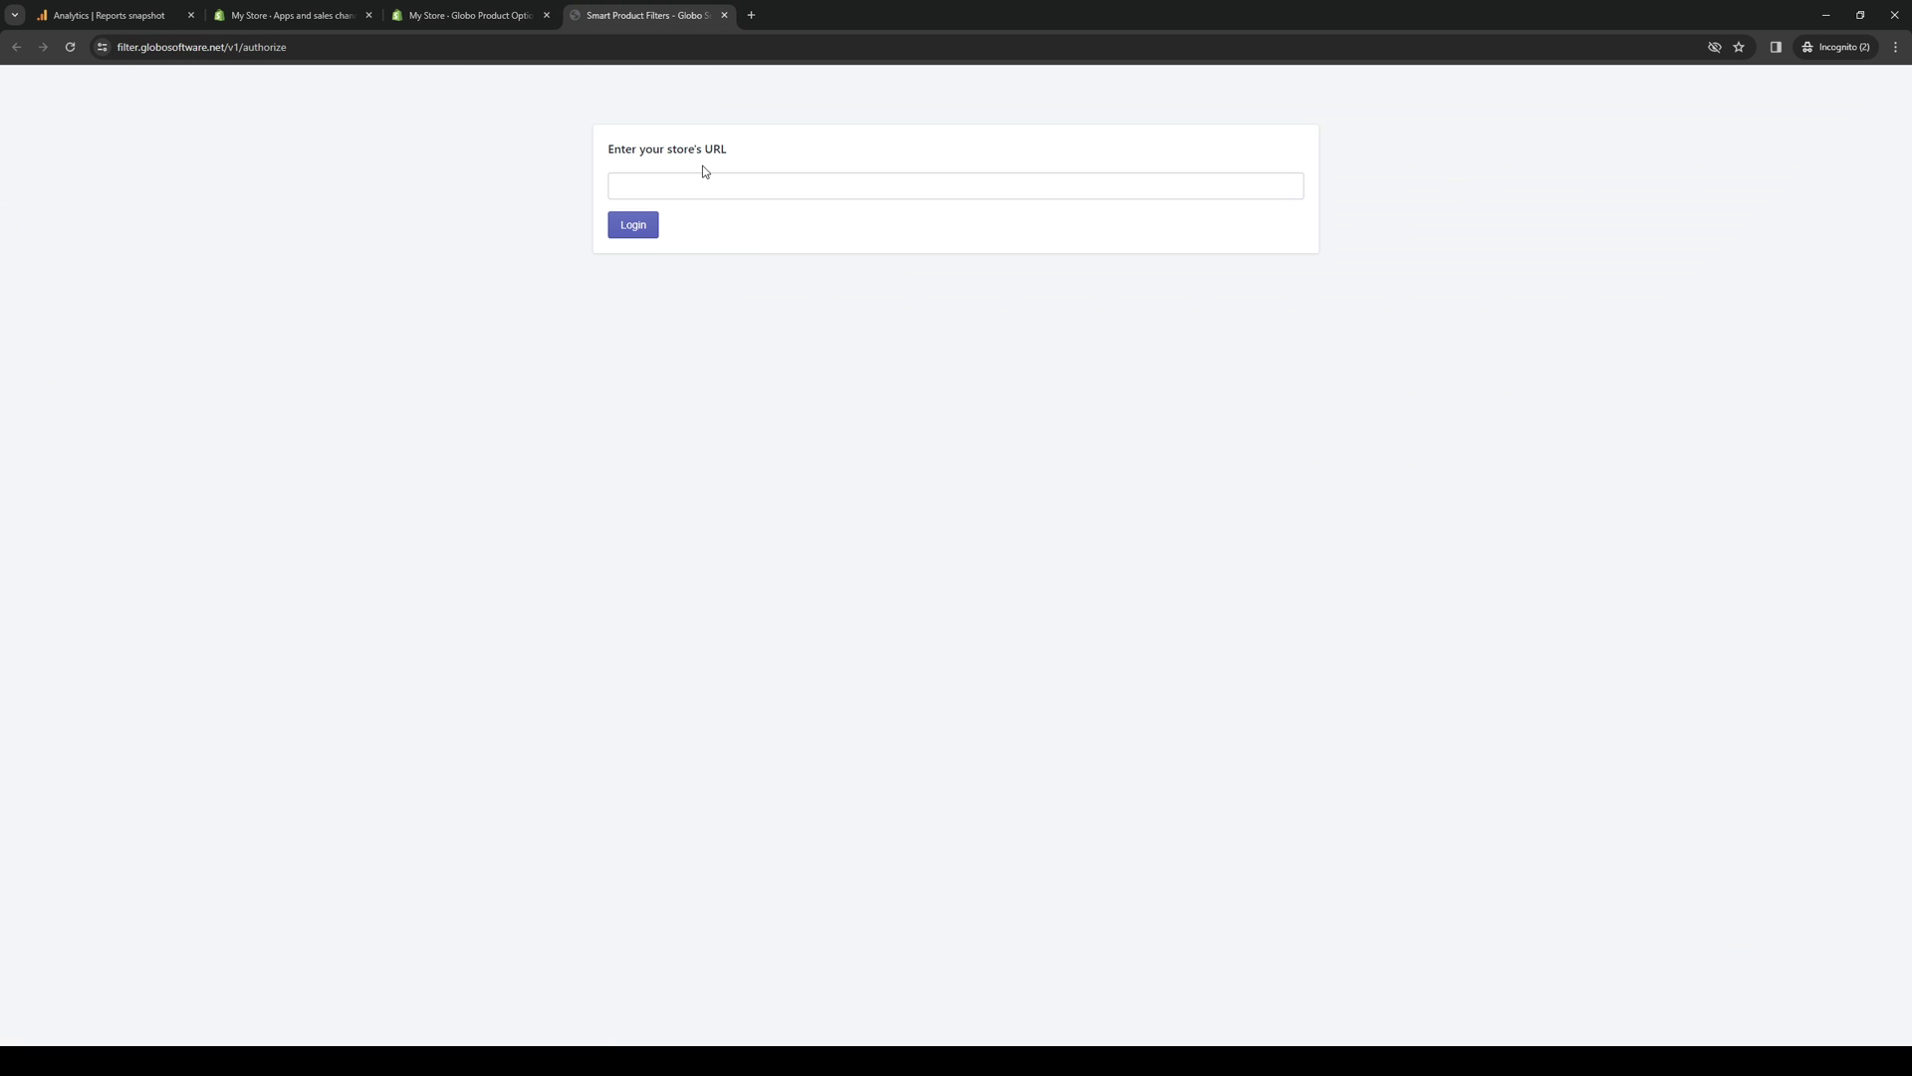
pyautogui.click(329, 13)
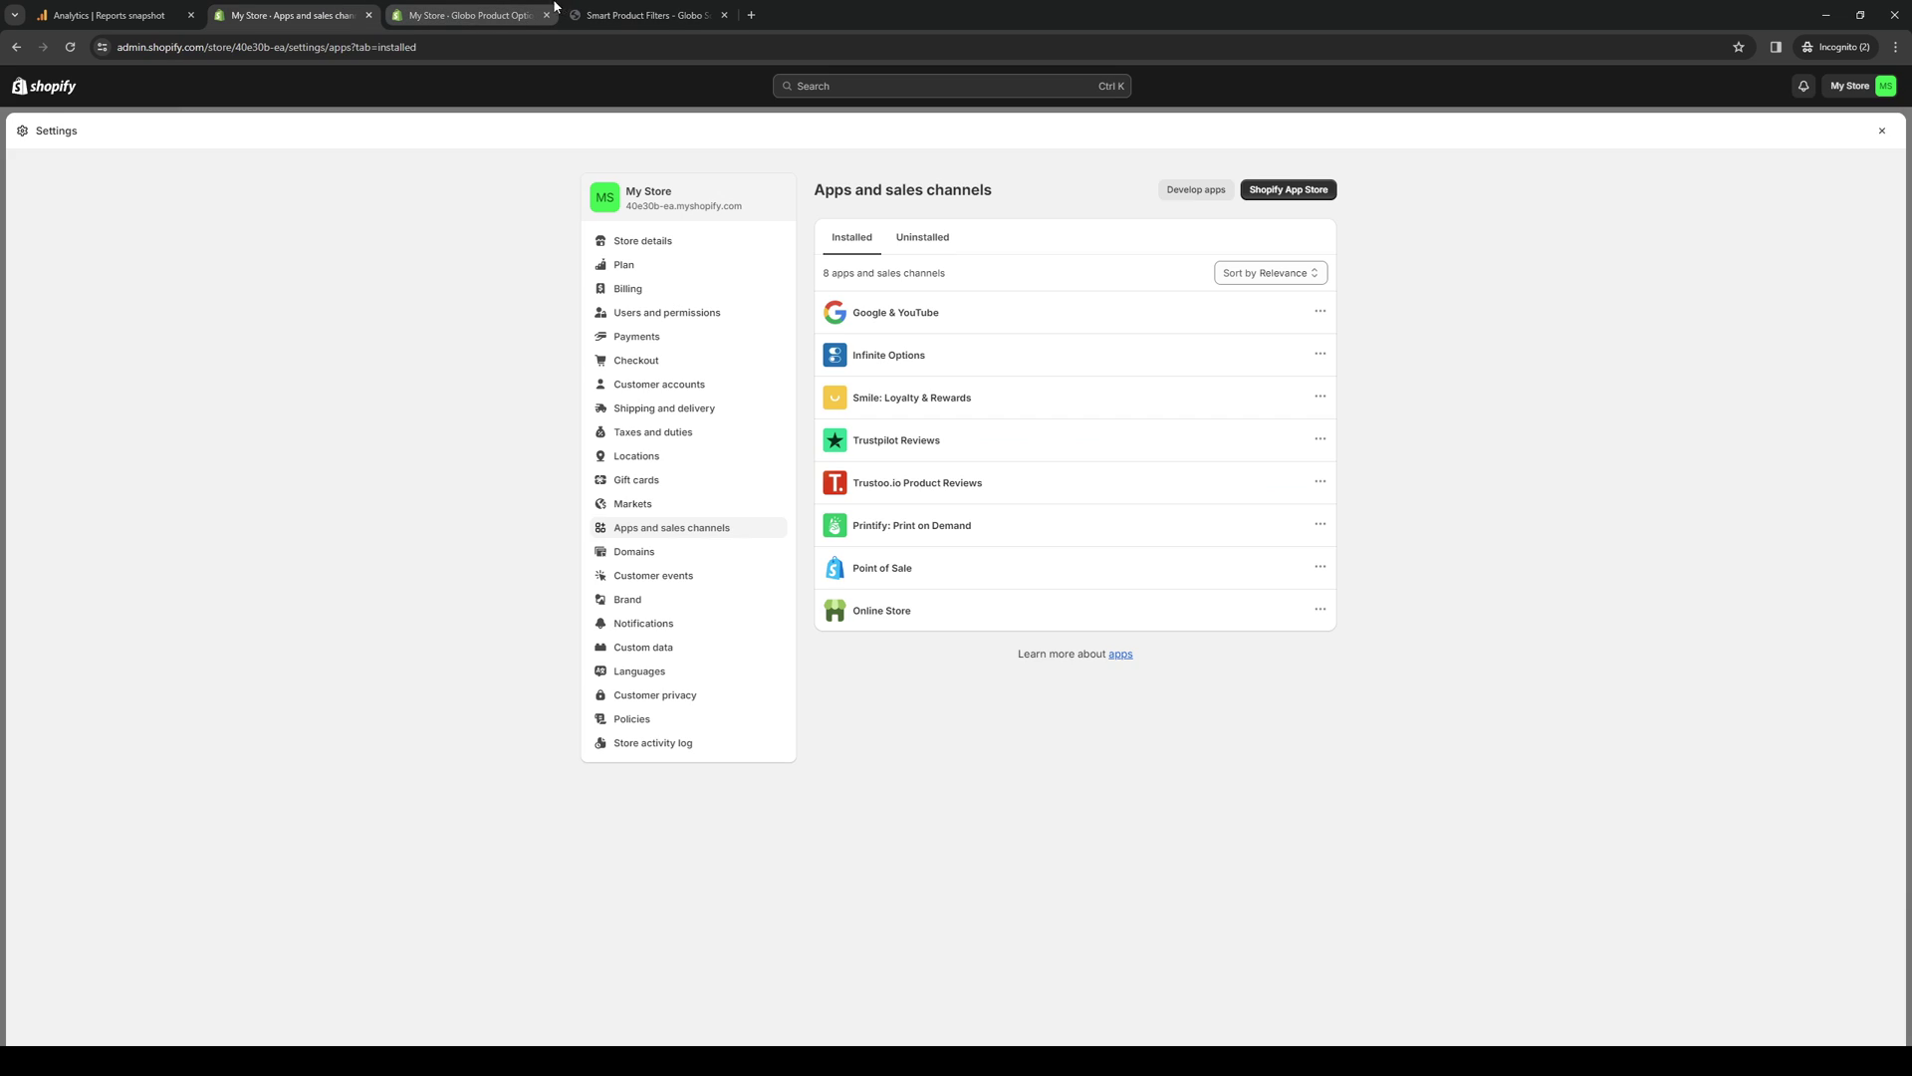
pyautogui.moveTo(744, 207); pyautogui.dragTo(629, 205)
pyautogui.hotkey('ctrl', 'c')
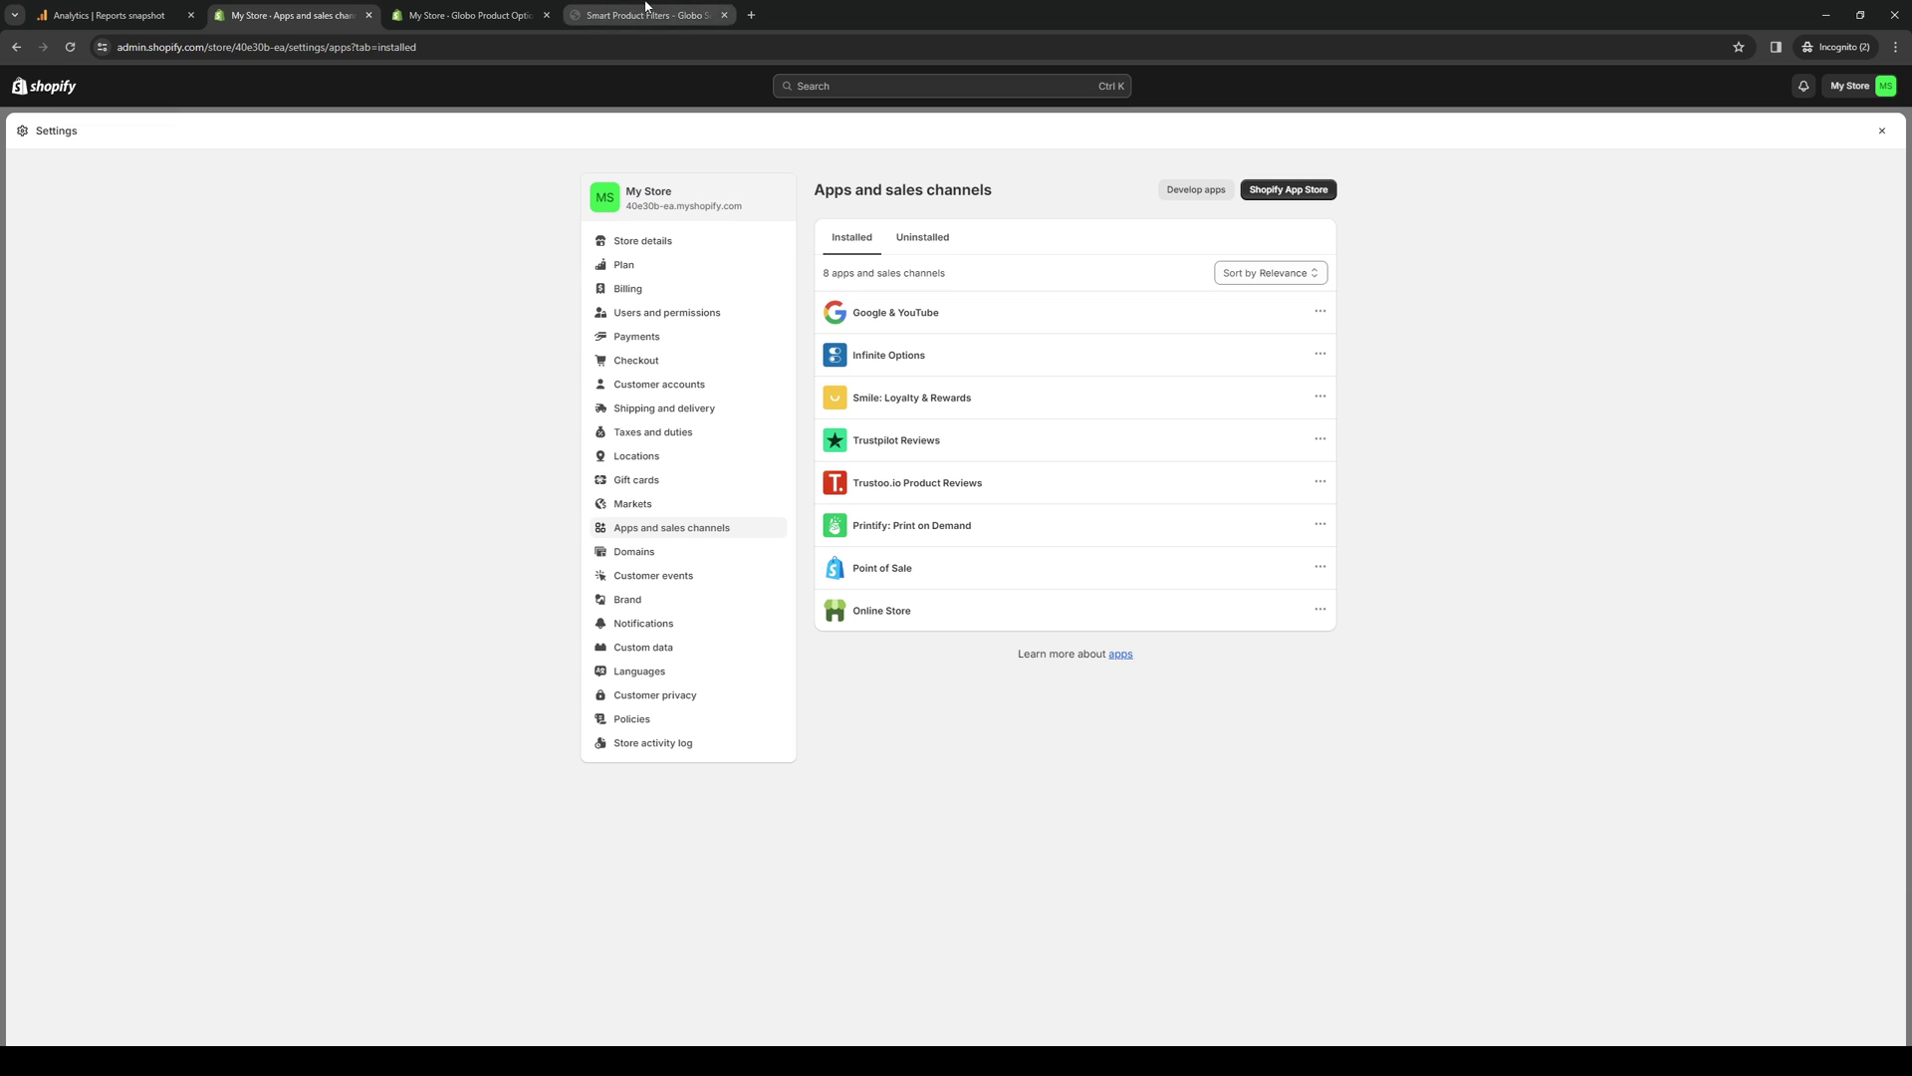
pyautogui.click(648, 15)
pyautogui.click(974, 197)
pyautogui.hotkey('ctrl', 'v')
pyautogui.click(634, 229)
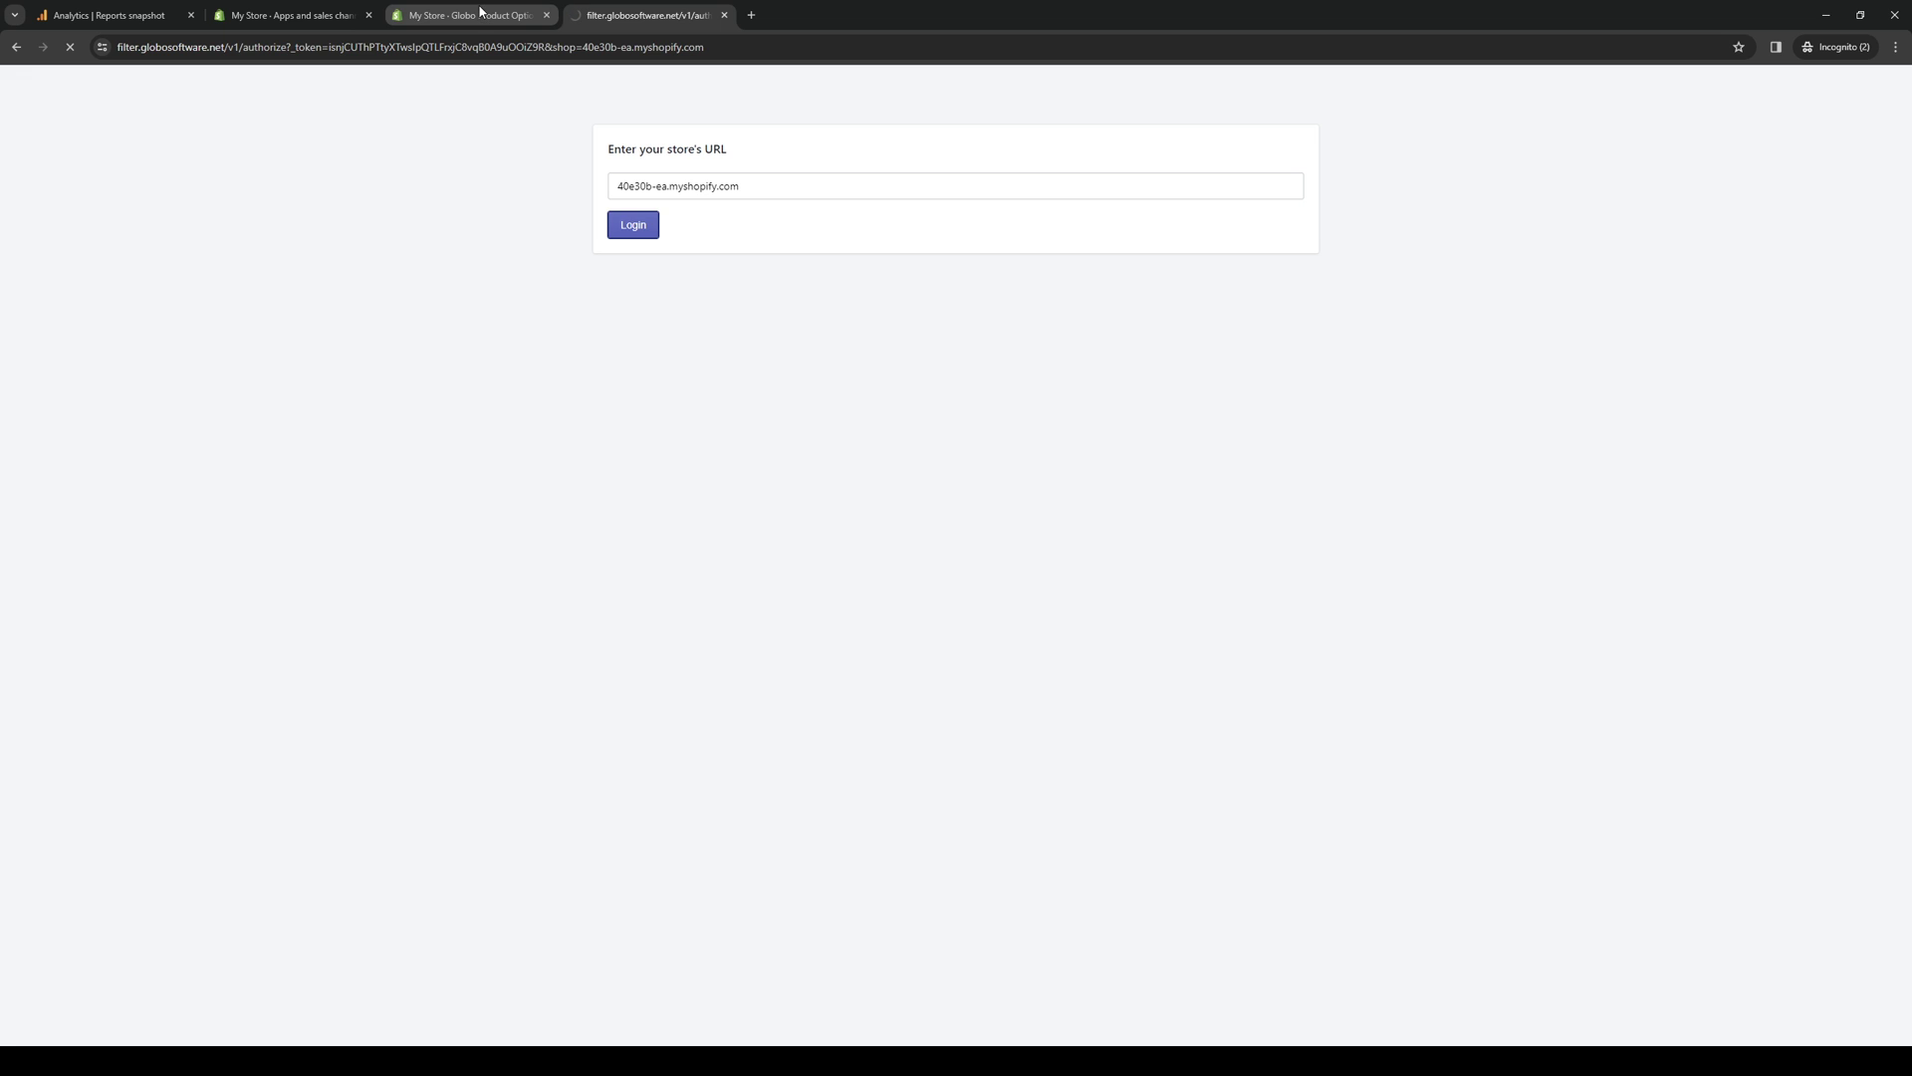
pyautogui.click(480, 12)
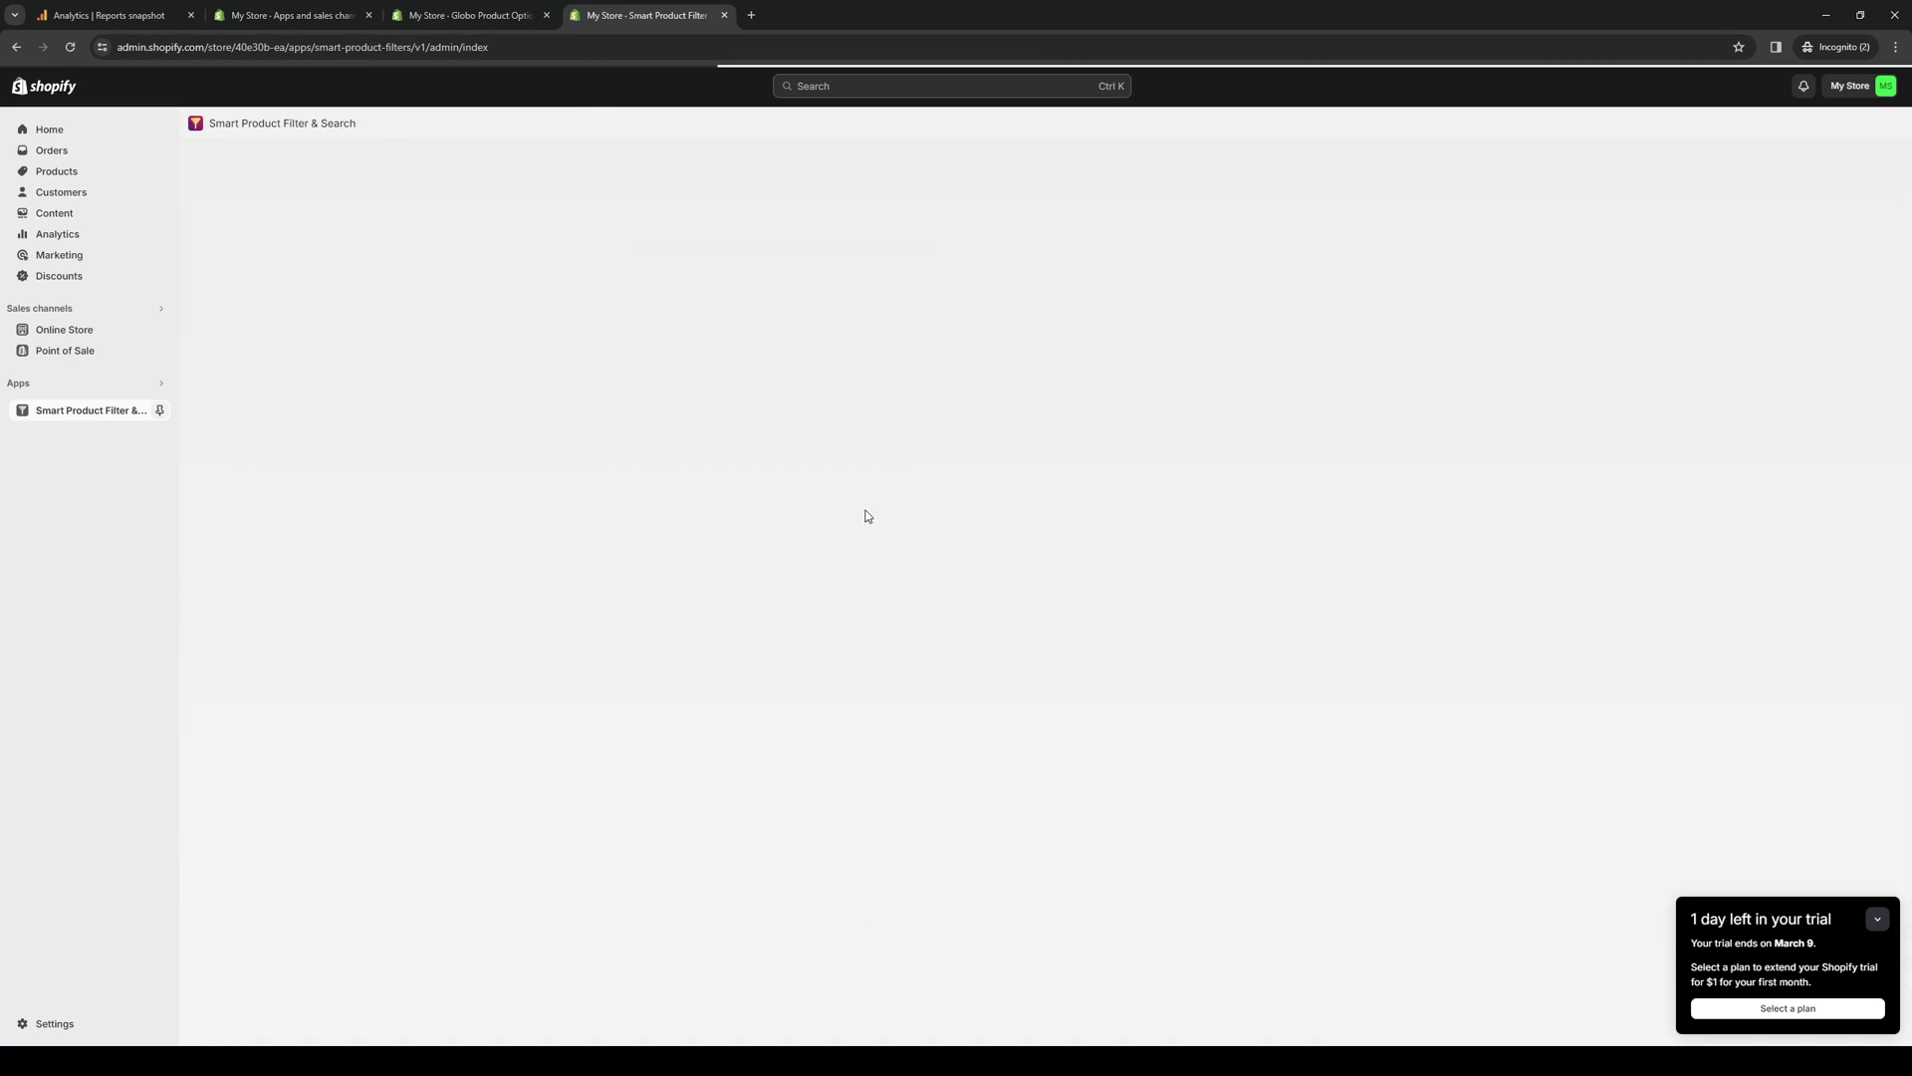
# Browse the filter app's General, Filter Tree and Product Item settings, then return to the option set
pyautogui.click(488, 18)
pyautogui.hotkey('ctrl', 'Tab')
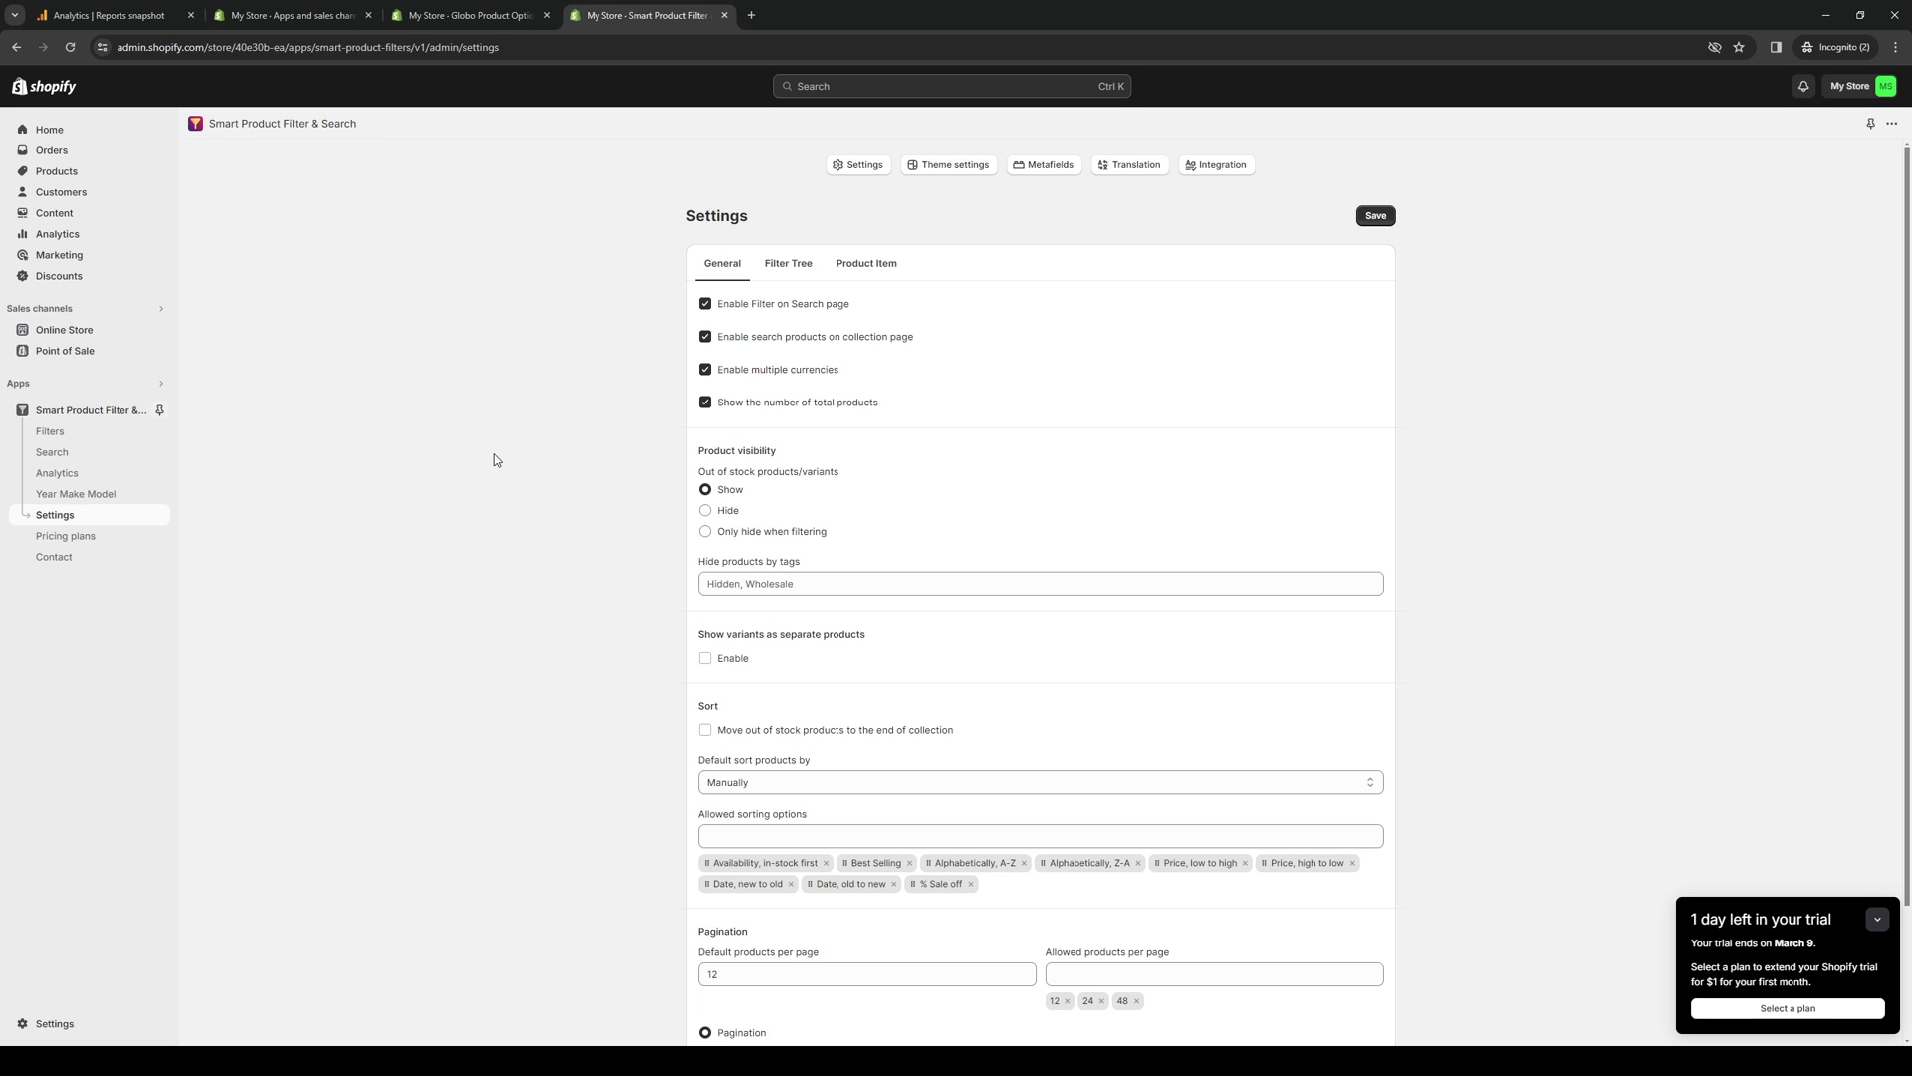
pyautogui.scroll(3, 1000, 644)
pyautogui.click(789, 263)
pyautogui.click(882, 265)
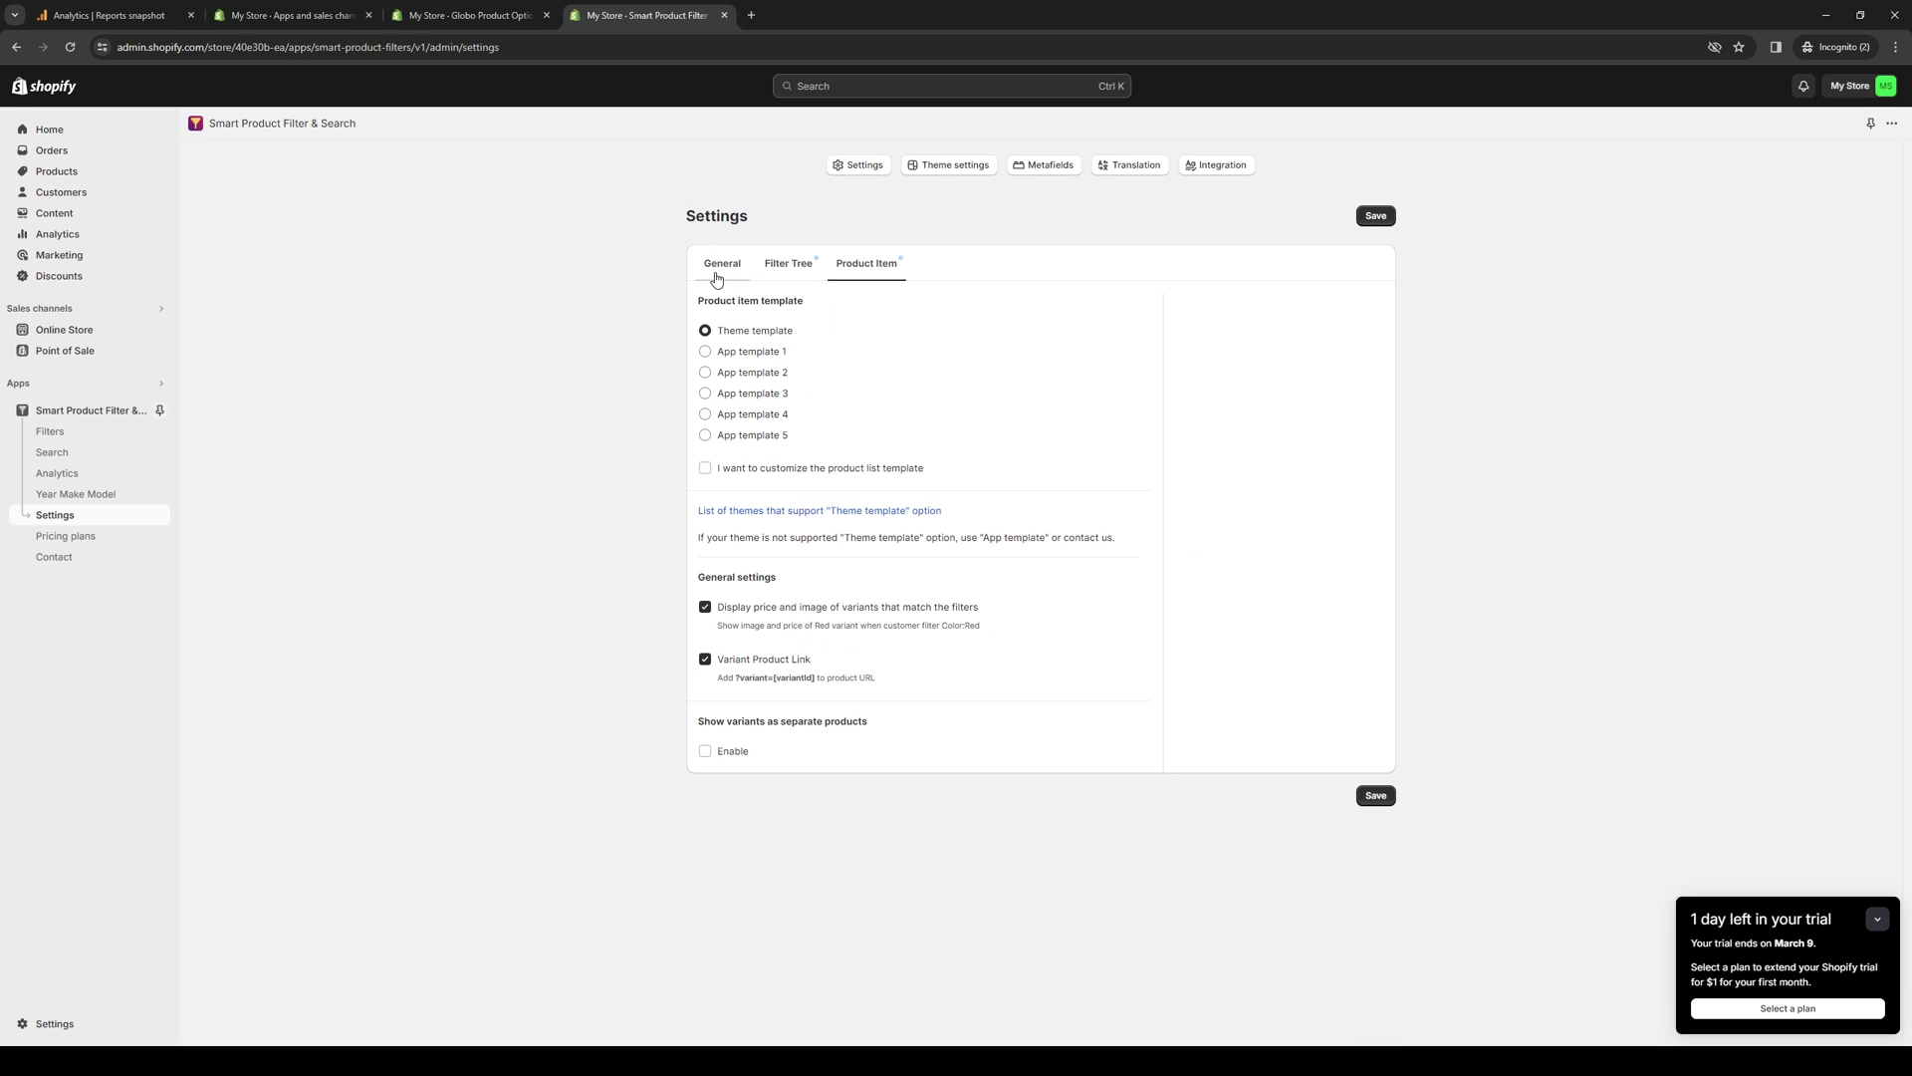
pyautogui.click(719, 279)
pyautogui.scroll(-3, 781, 615)
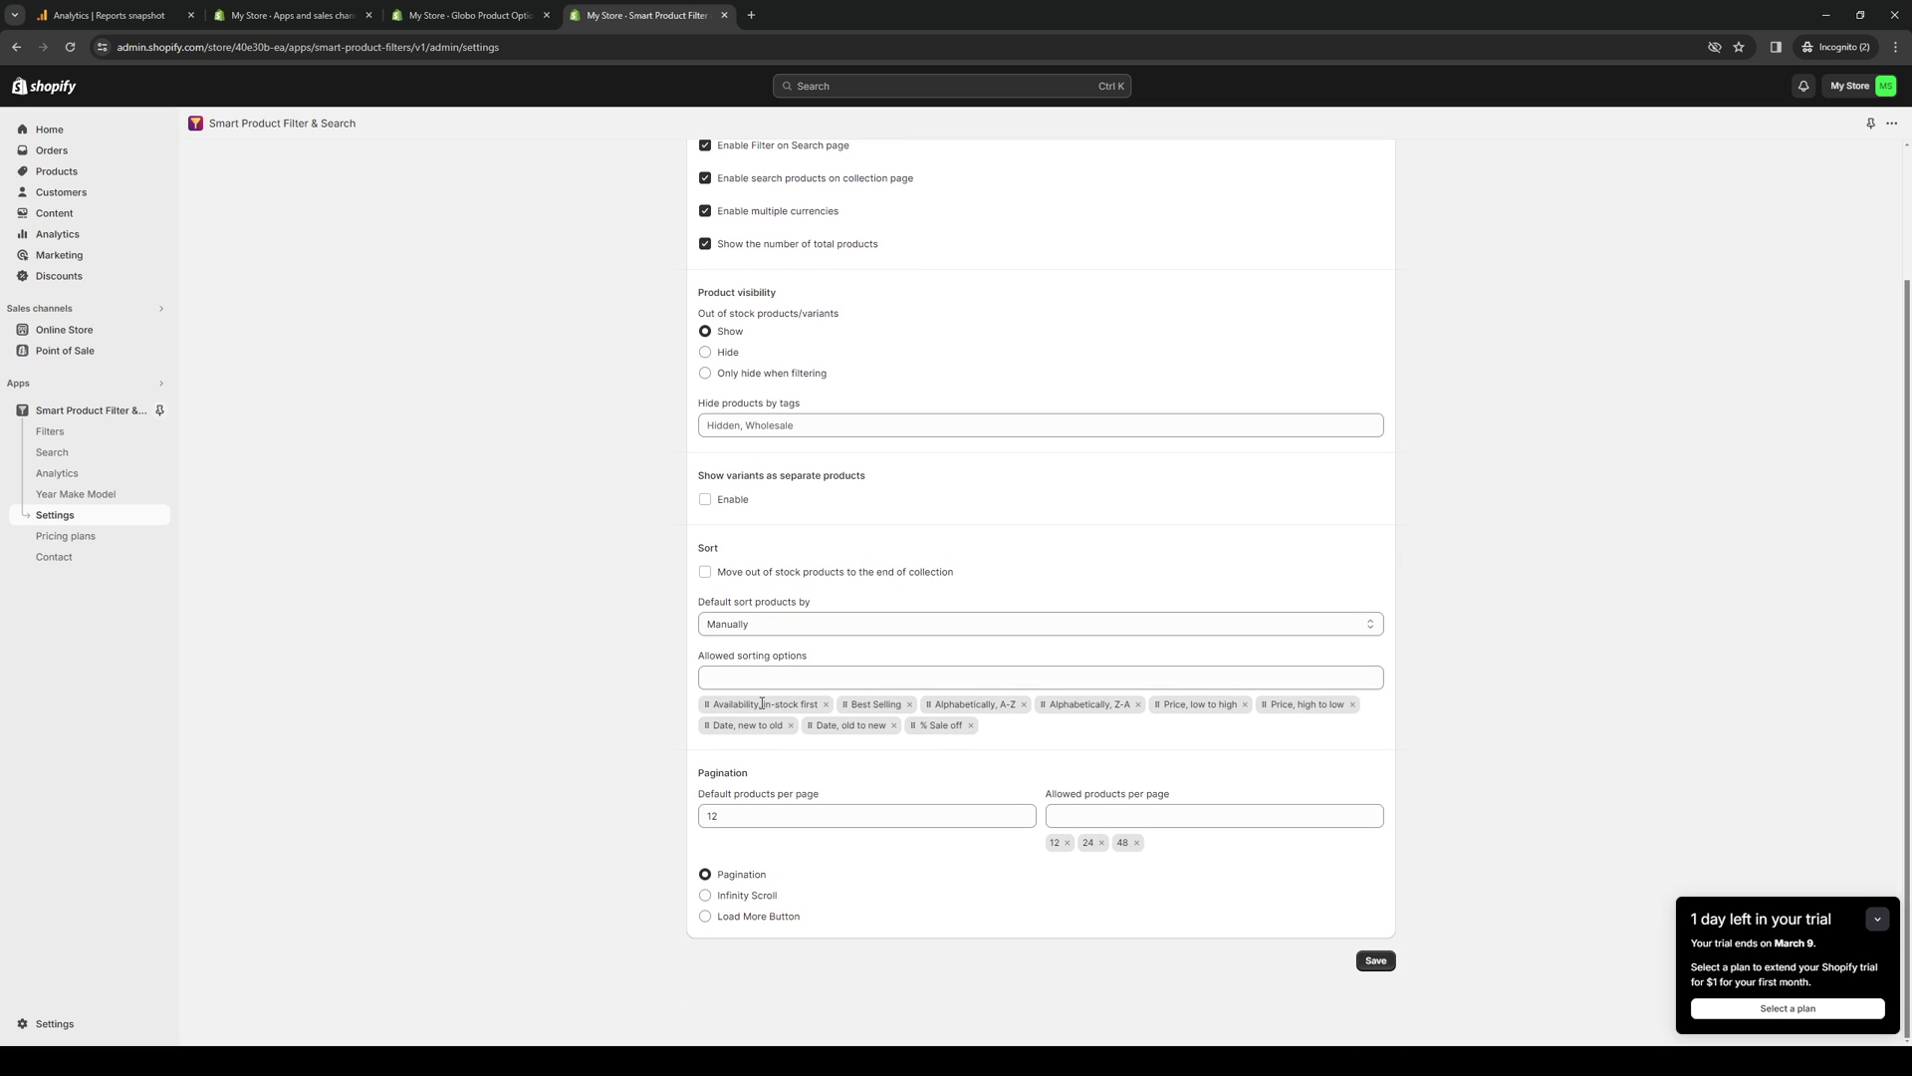
pyautogui.click(495, 12)
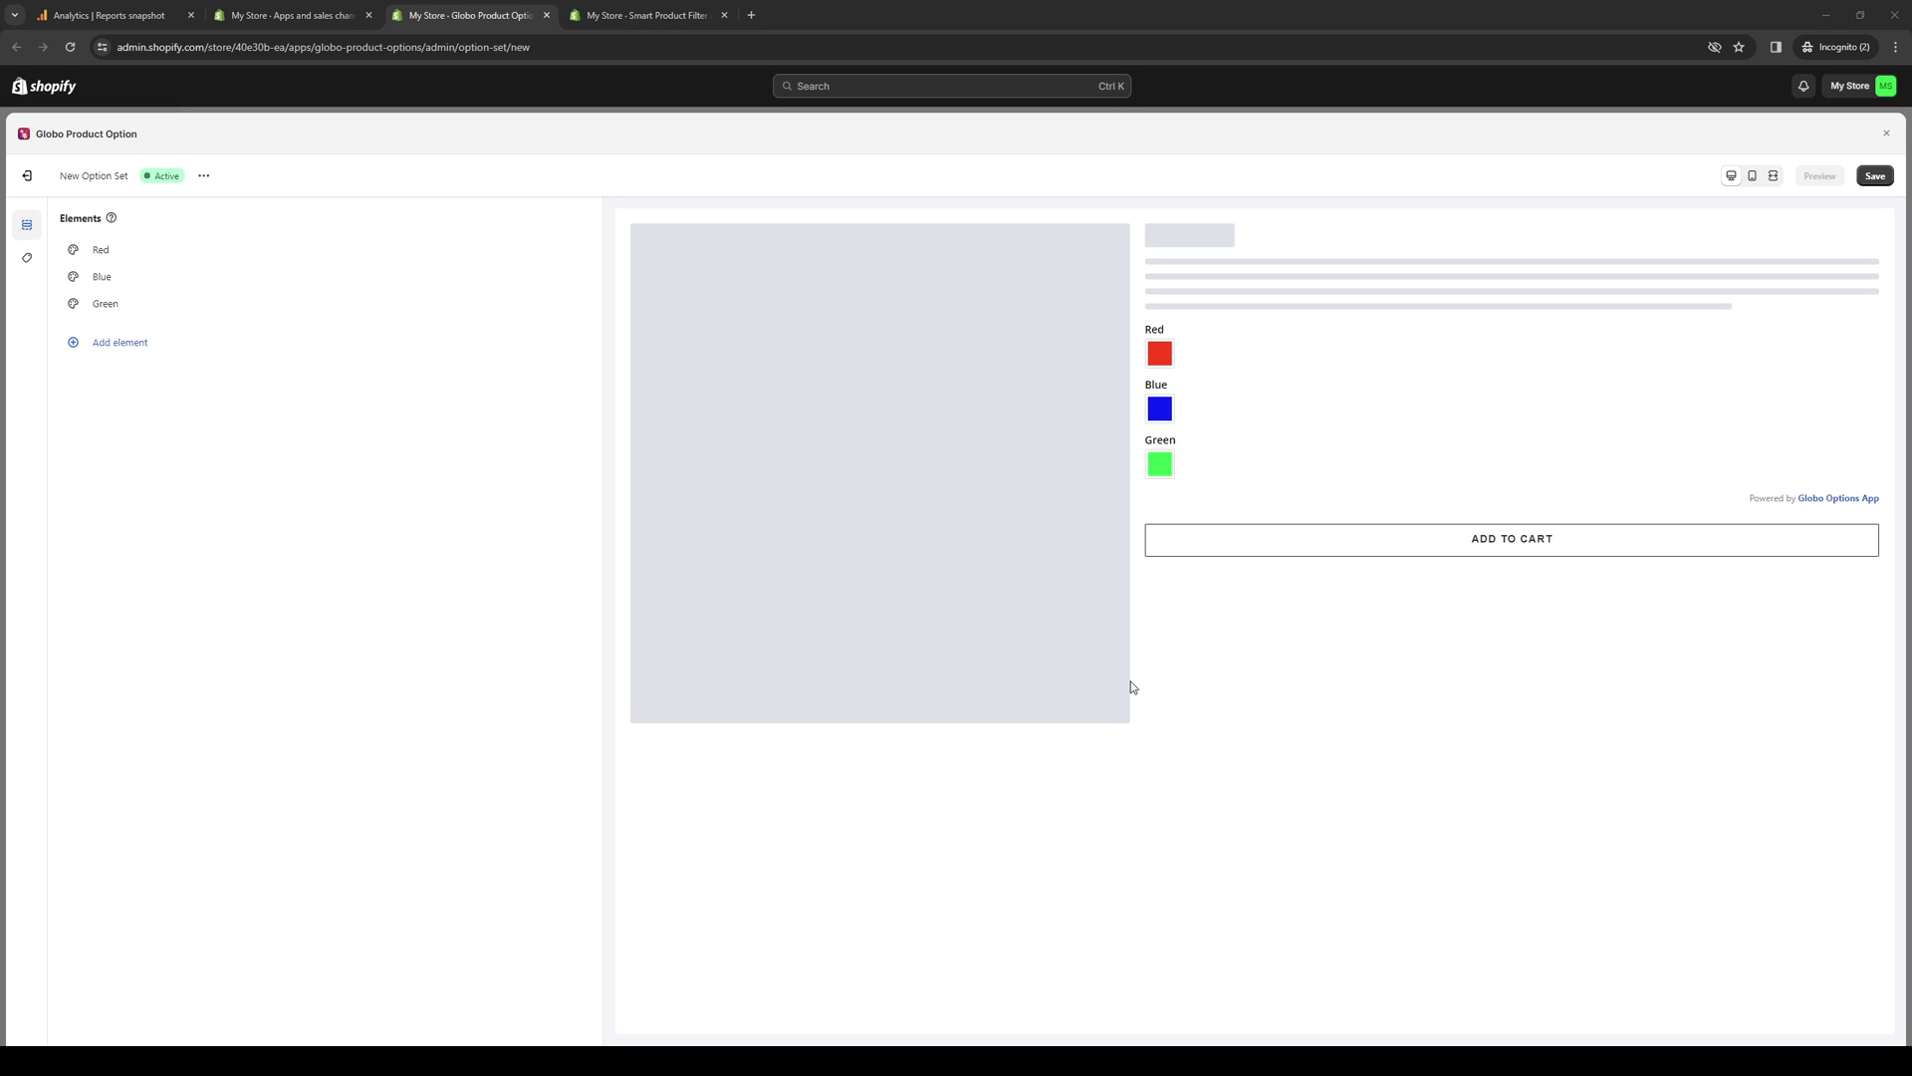
pyautogui.click(645, 15)
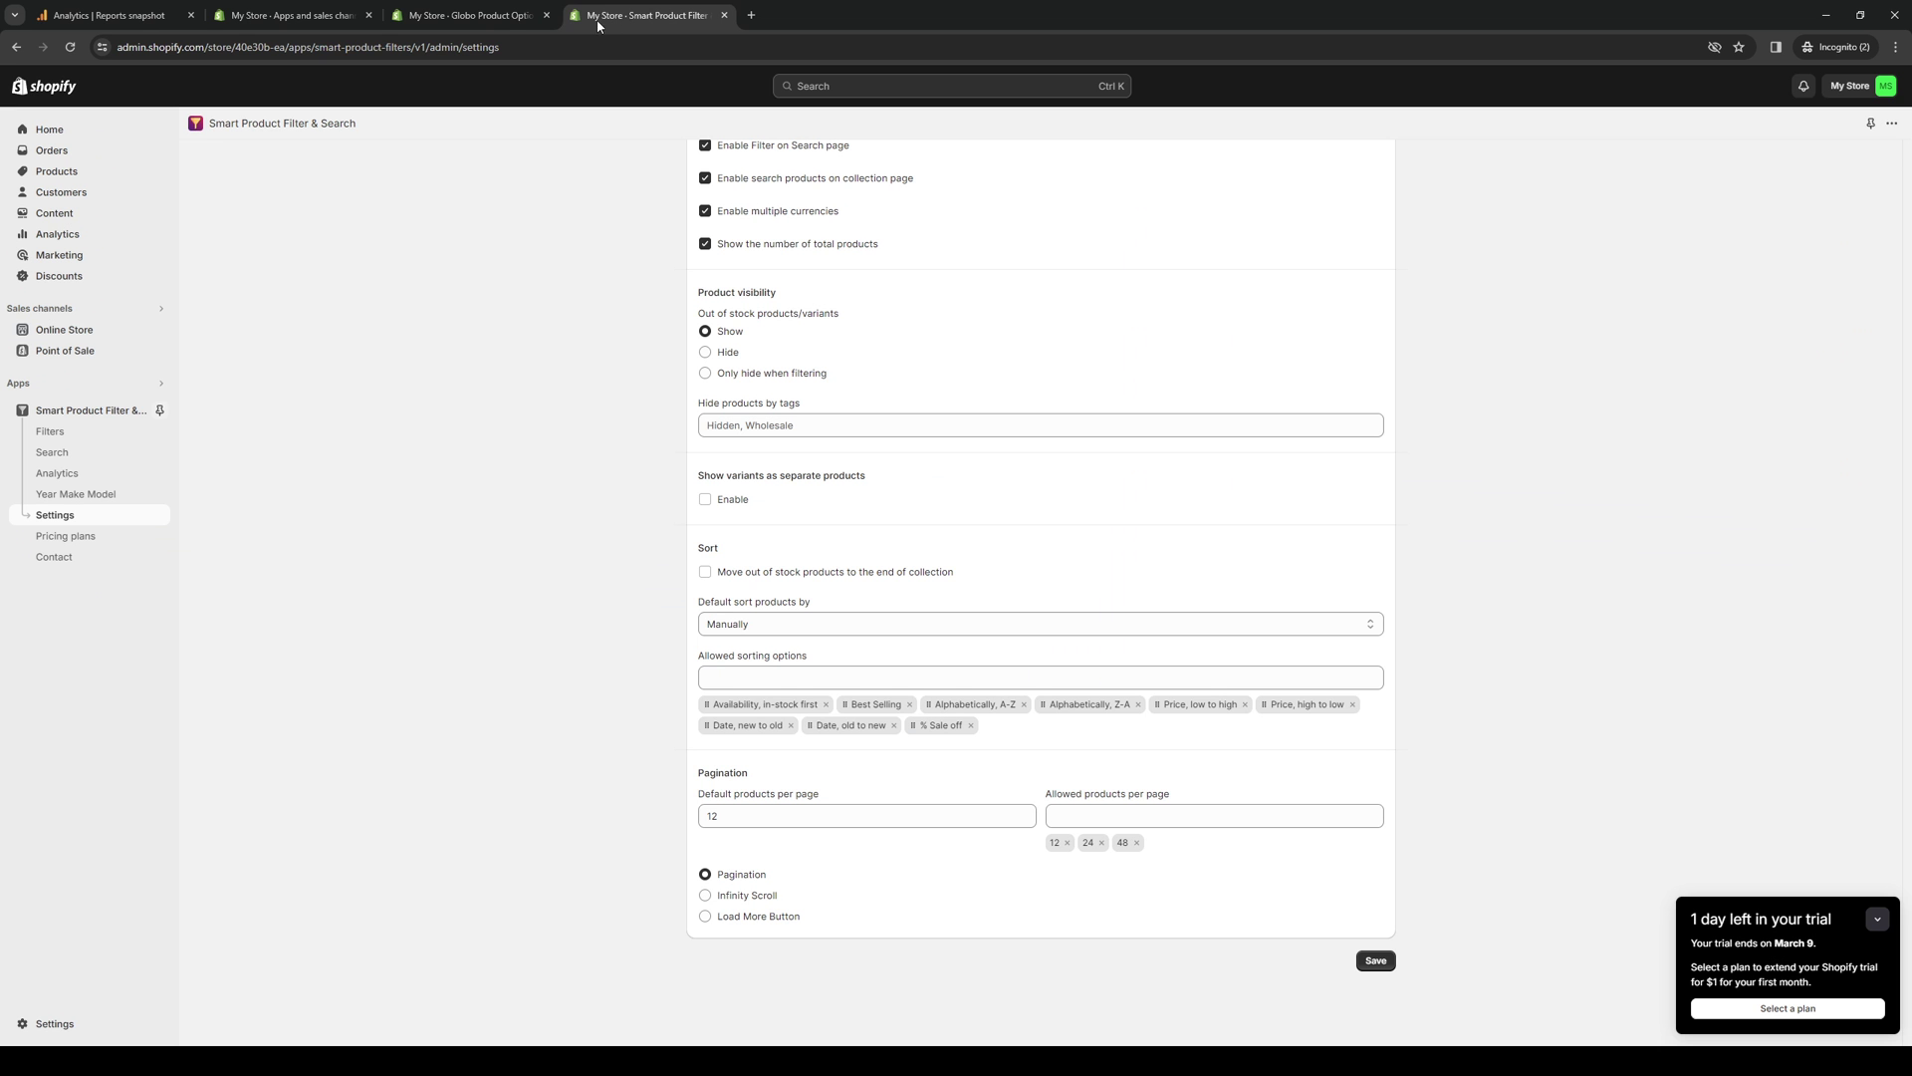
pyautogui.click(515, 17)
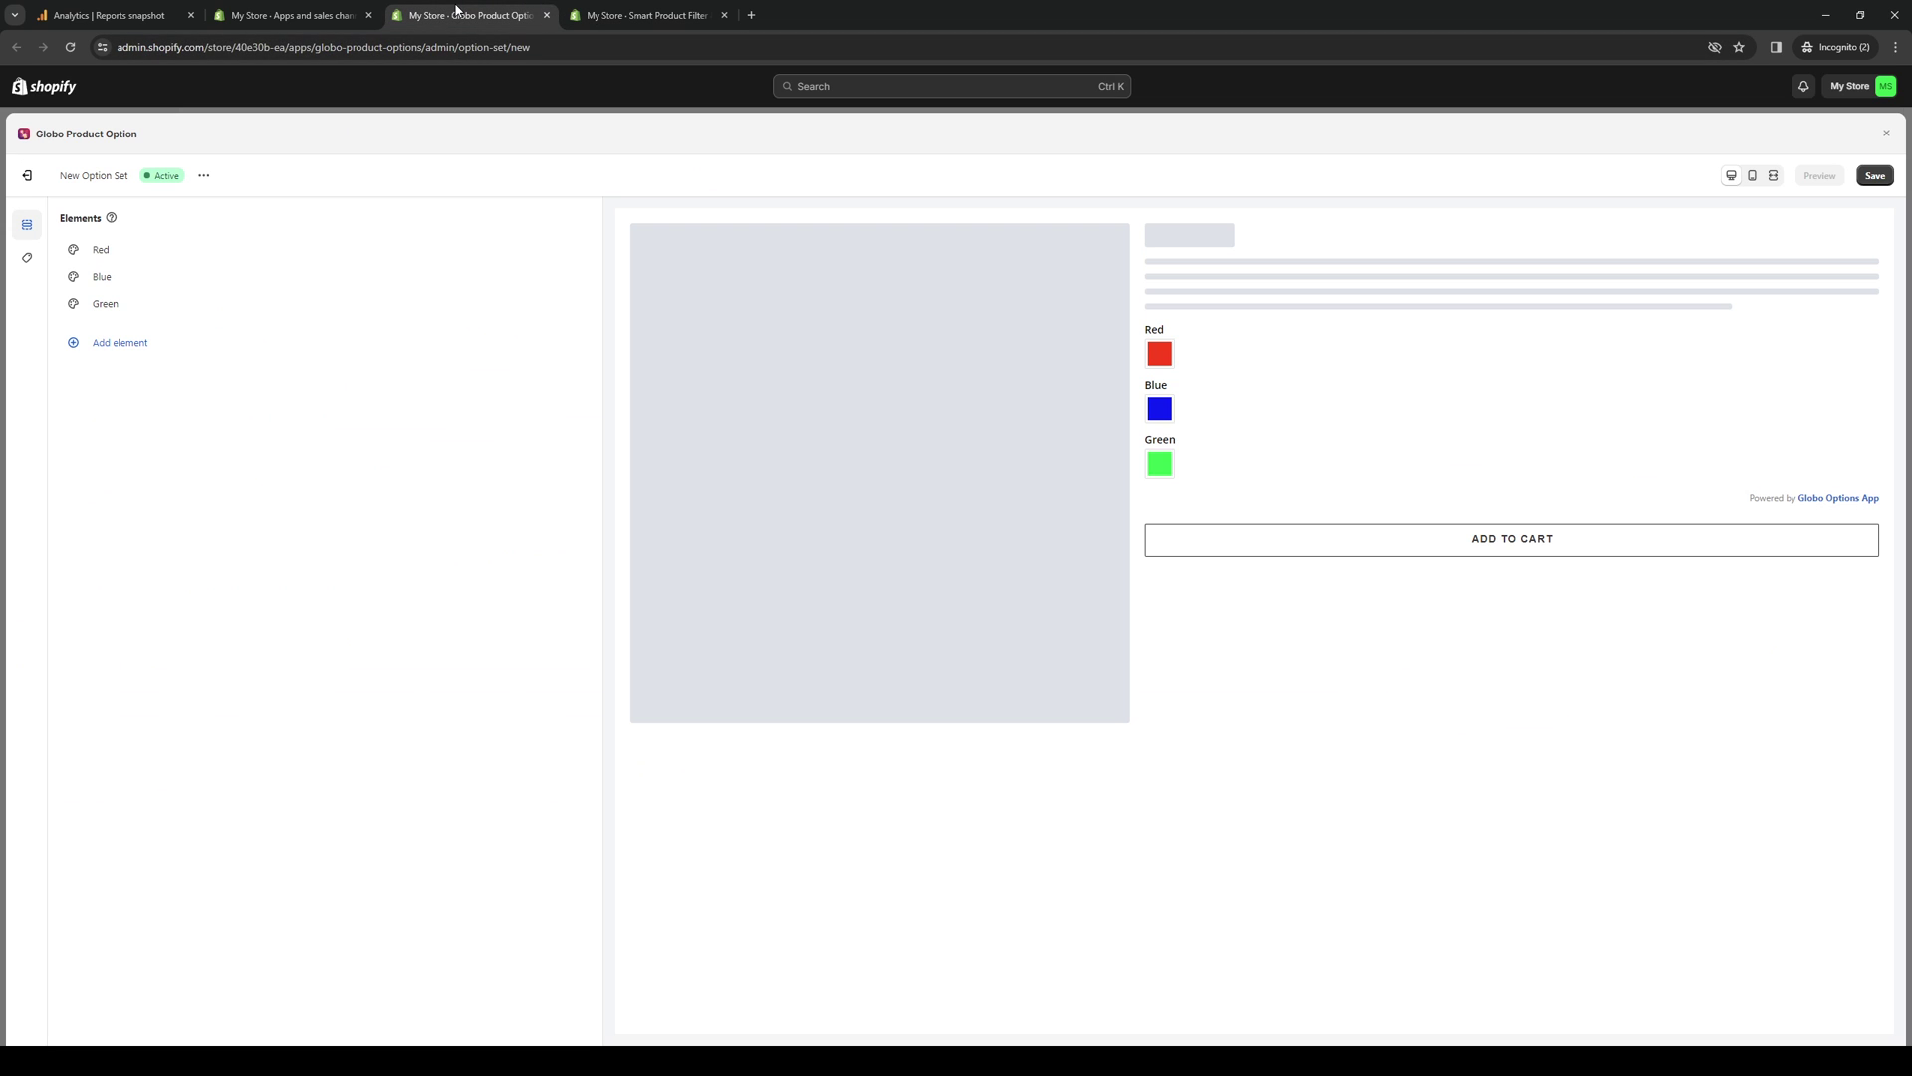